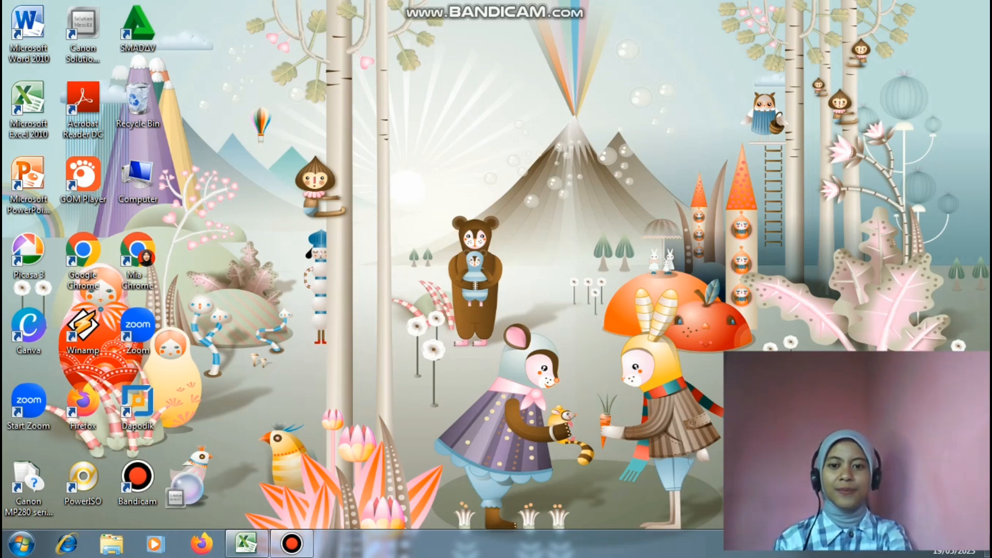
Switch to the blank Excel workbook and survey its insertion, page layout, formula, data, review and view commands
{"action": "left_click", "coordinate": [246, 543]}
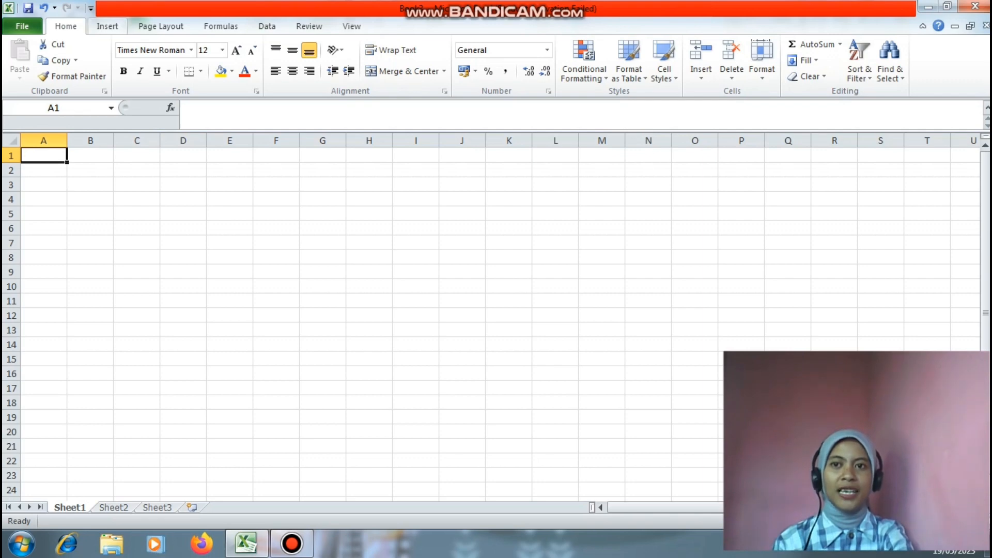
{"action": "left_click", "coordinate": [107, 26]}
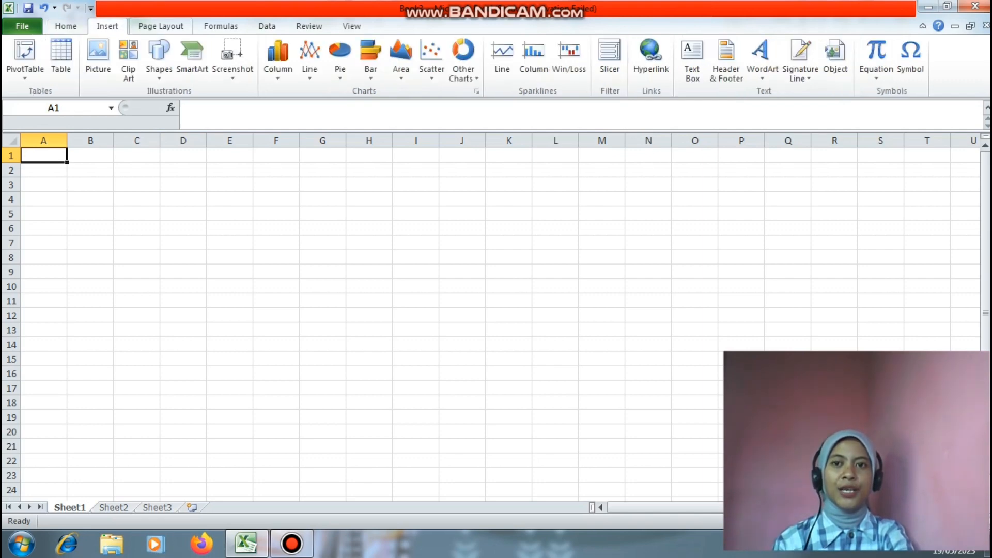
{"action": "left_click", "coordinate": [161, 26]}
{"action": "left_click", "coordinate": [221, 26]}
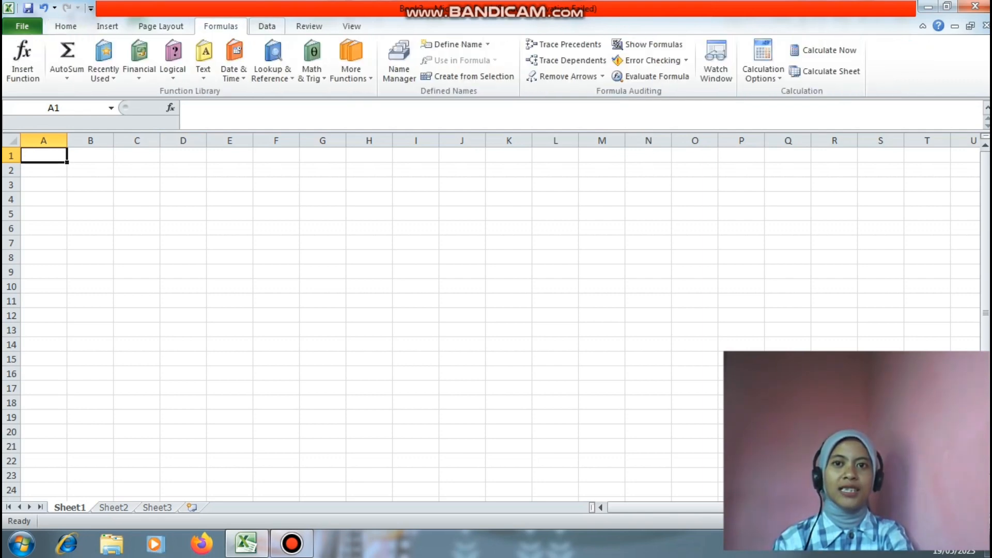
{"action": "left_click", "coordinate": [267, 26]}
{"action": "left_click", "coordinate": [309, 26]}
{"action": "left_click", "coordinate": [352, 26]}
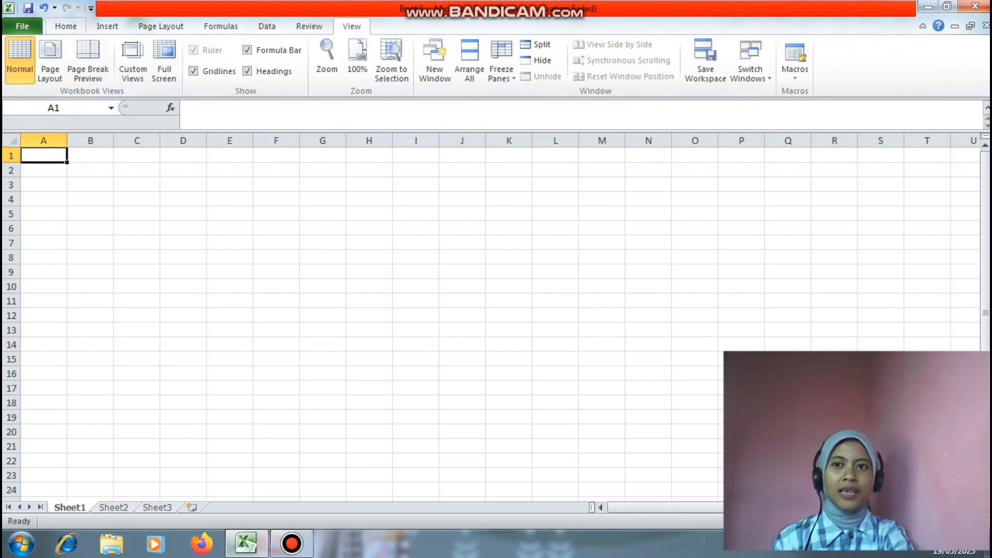
{"action": "left_click", "coordinate": [66, 26]}
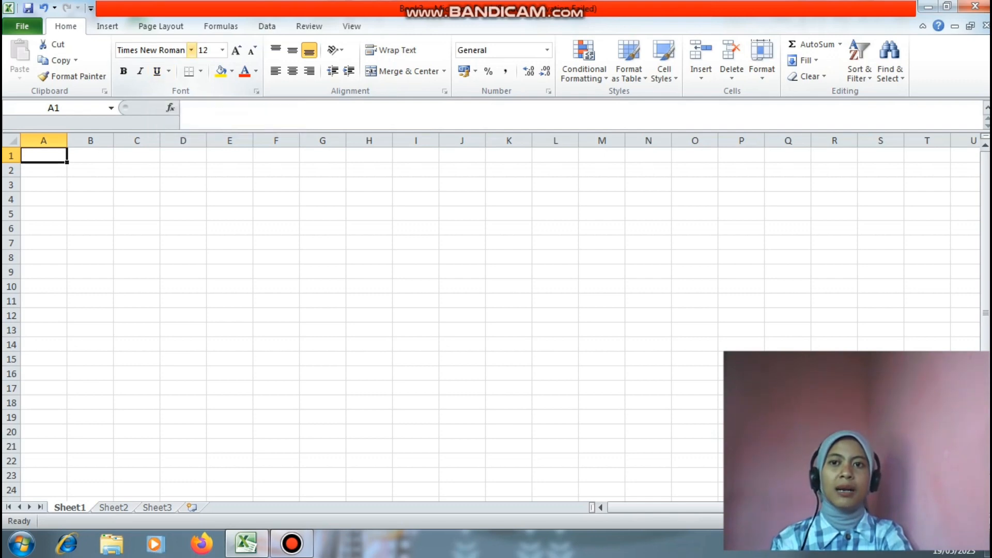
Examine the available fonts and font sizes, and the commands for charts, page setup, functions, data tools, proofing and window views
{"action": "left_click", "coordinate": [192, 50]}
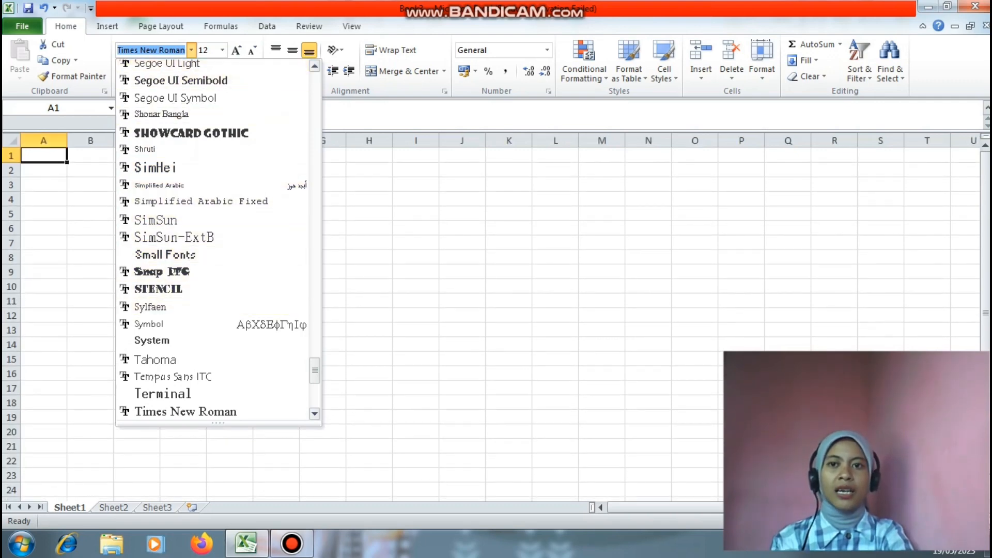
{"action": "left_click", "coordinate": [222, 50]}
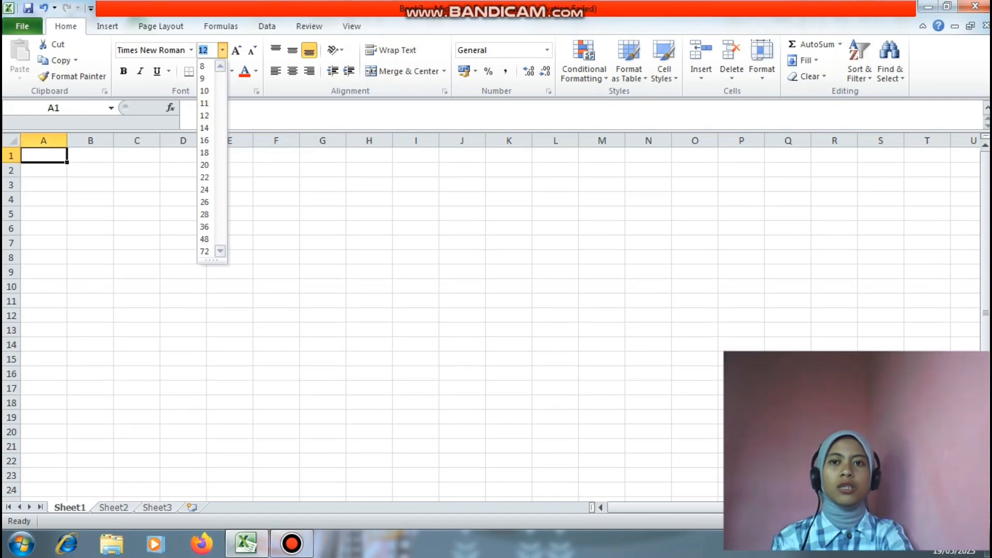
{"action": "left_click", "coordinate": [222, 50]}
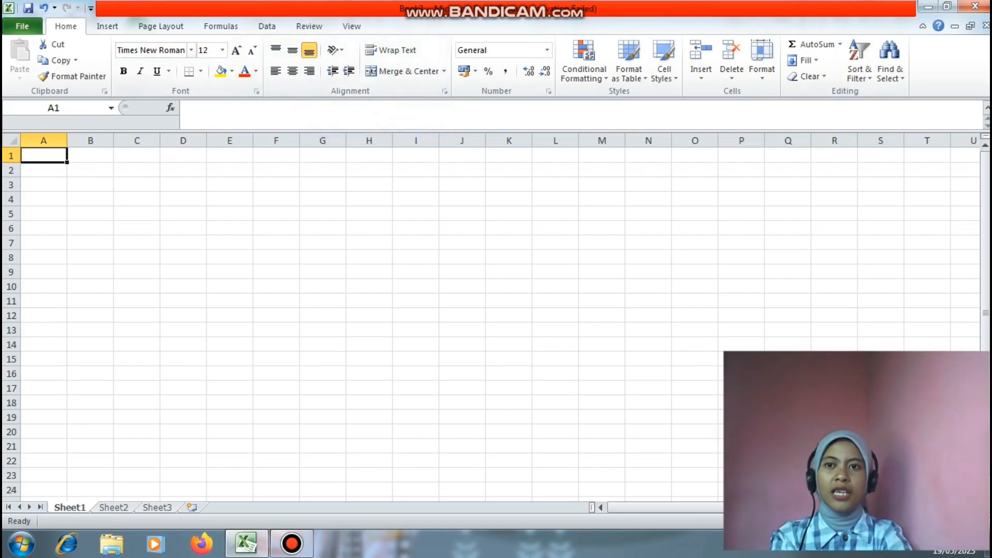
{"action": "left_click", "coordinate": [107, 25]}
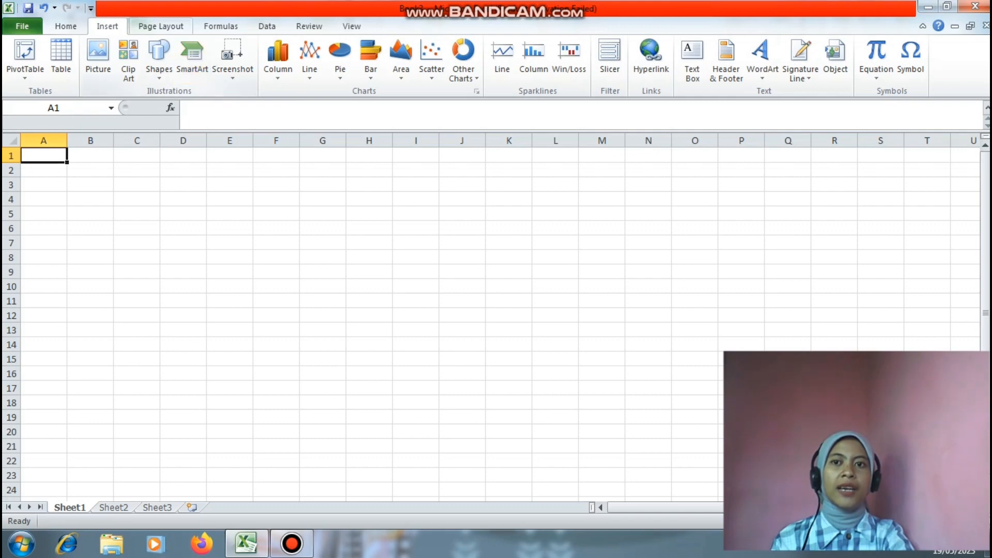
{"action": "left_click", "coordinate": [161, 26]}
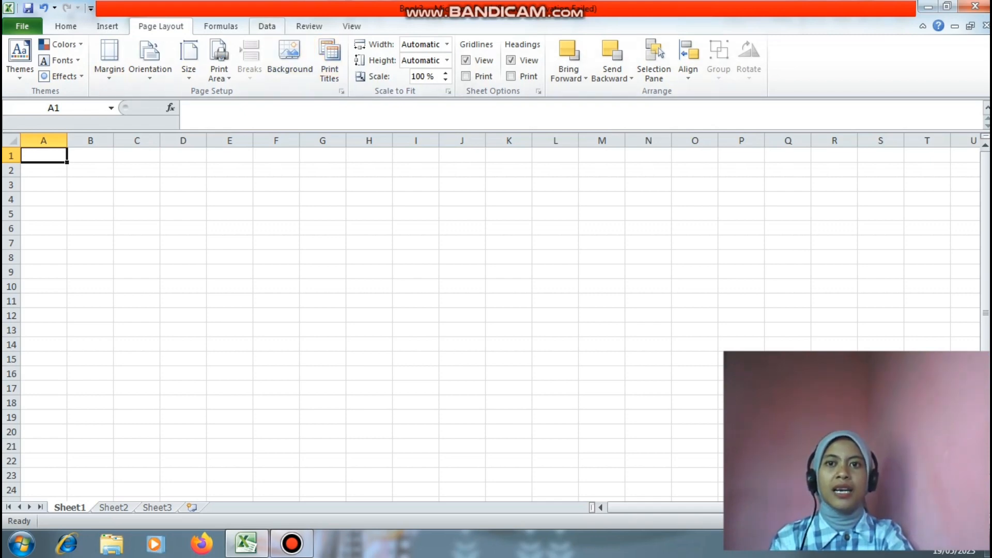
{"action": "left_click", "coordinate": [221, 26]}
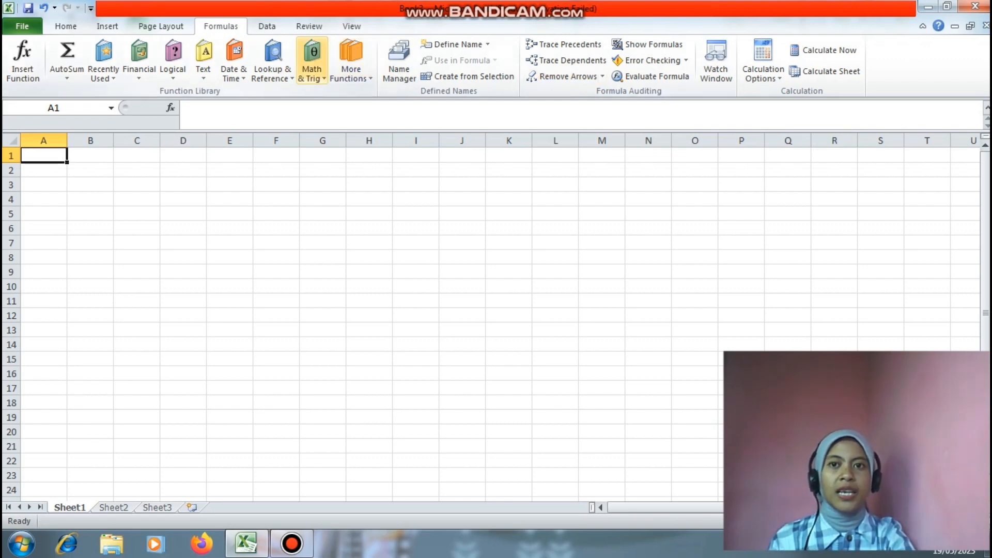
{"action": "left_click", "coordinate": [267, 26]}
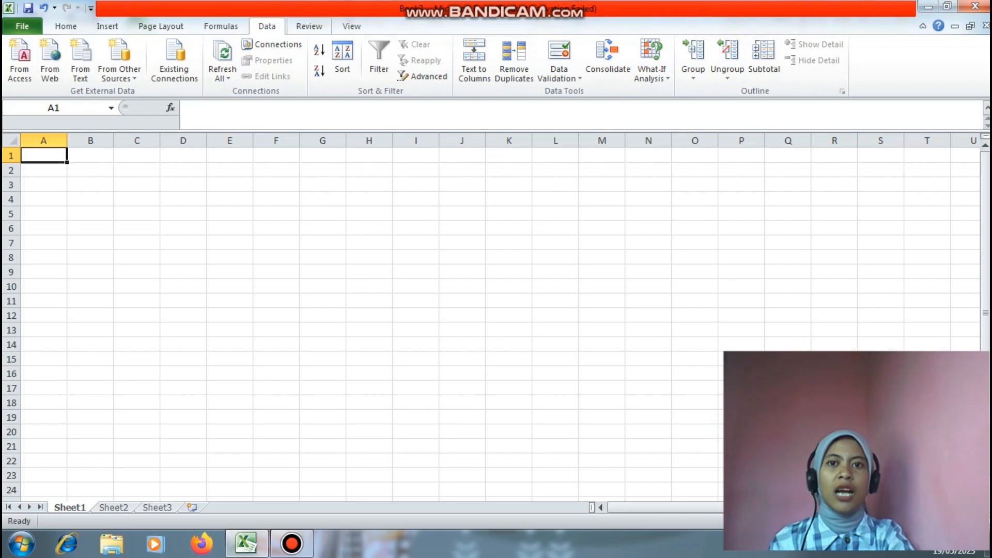
{"action": "left_click", "coordinate": [309, 26]}
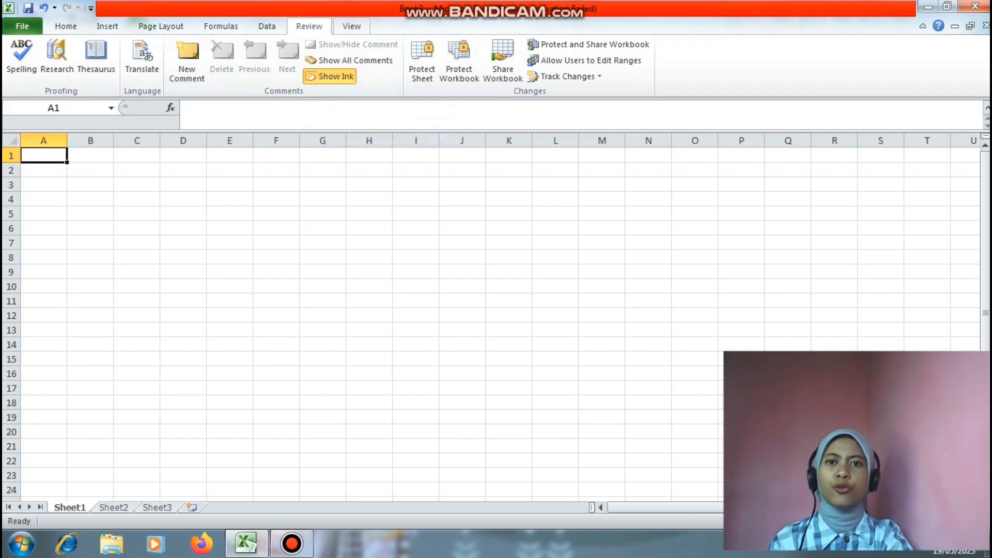
{"action": "left_click", "coordinate": [352, 25]}
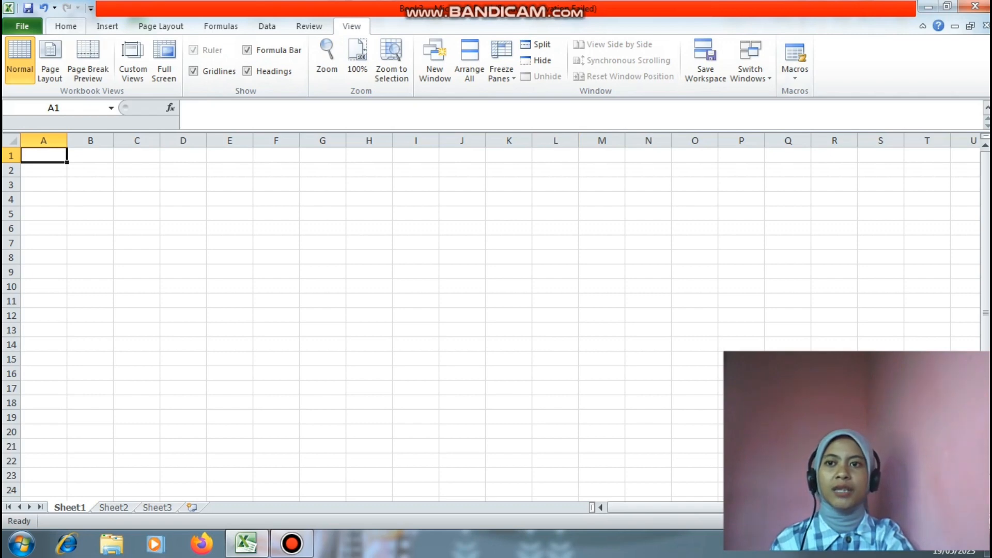
{"action": "left_click", "coordinate": [65, 26]}
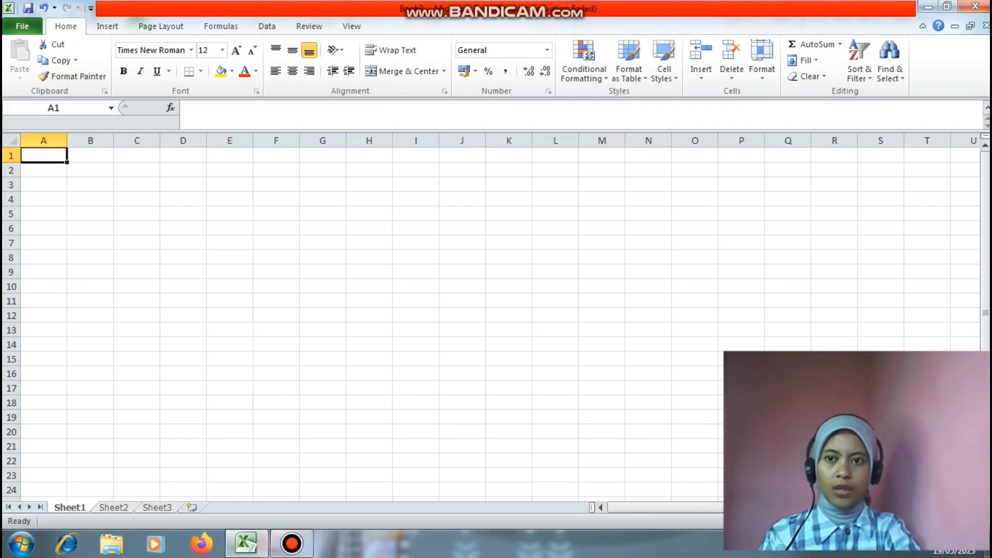
Enter the title "Data Penyakit di Desa Citimun" in cell B1 of Sheet1
{"action": "left_click", "coordinate": [90, 155]}
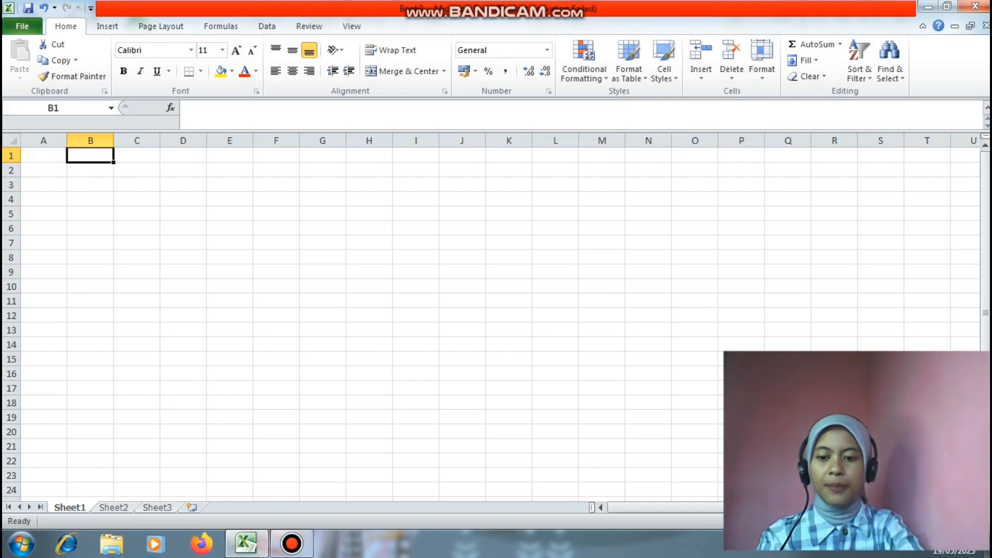
{"action": "type", "text": "Dar"}
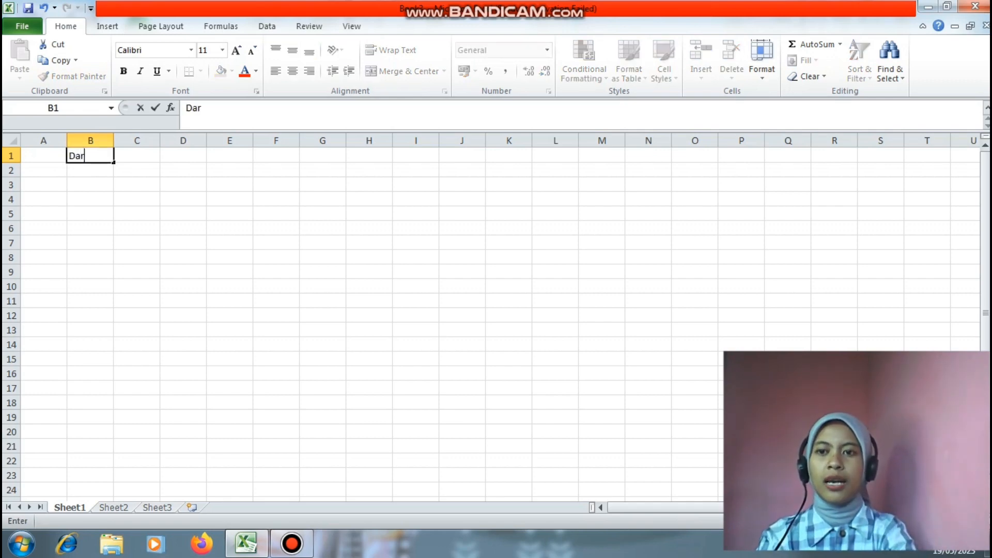
{"action": "key", "text": "BackSpace"}
{"action": "type", "text": "ta P"}
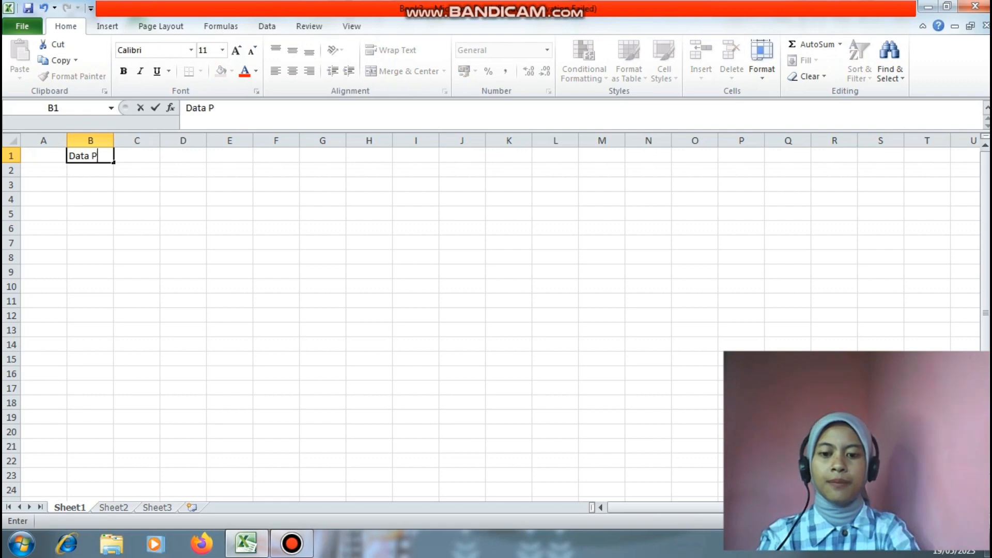
{"action": "type", "text": "enyakit D"}
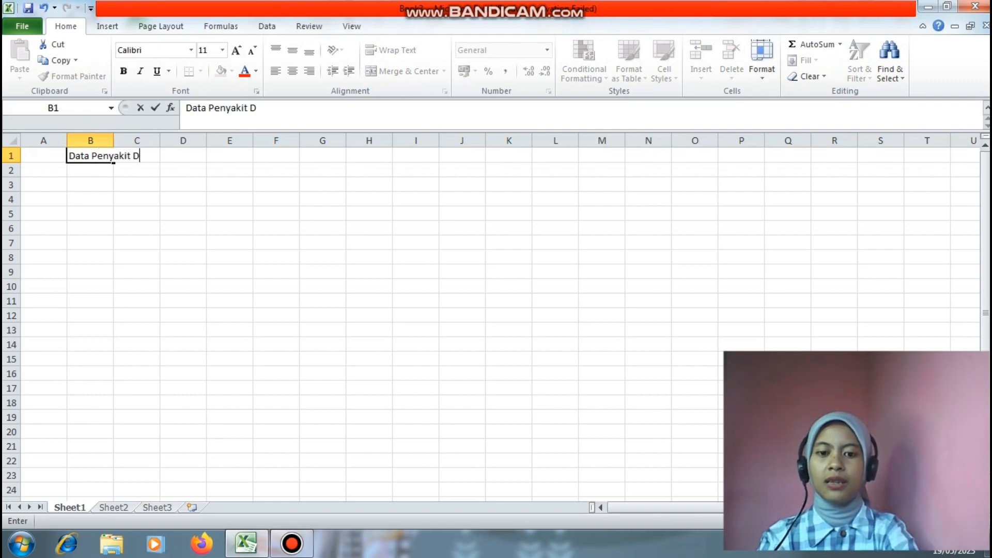
{"action": "key", "text": "BackSpace"}
{"action": "type", "text": "di "}
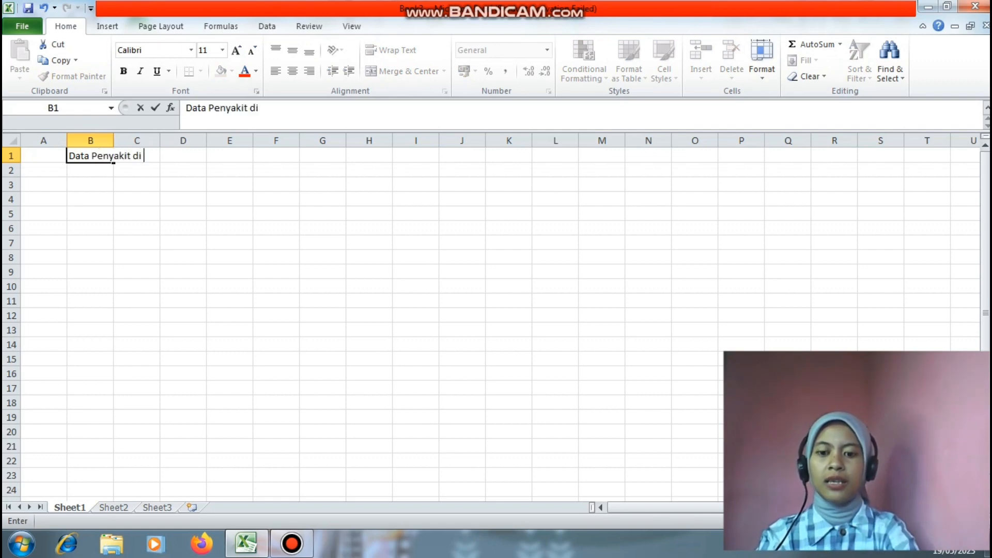
{"action": "type", "text": "Desa Citimun"}
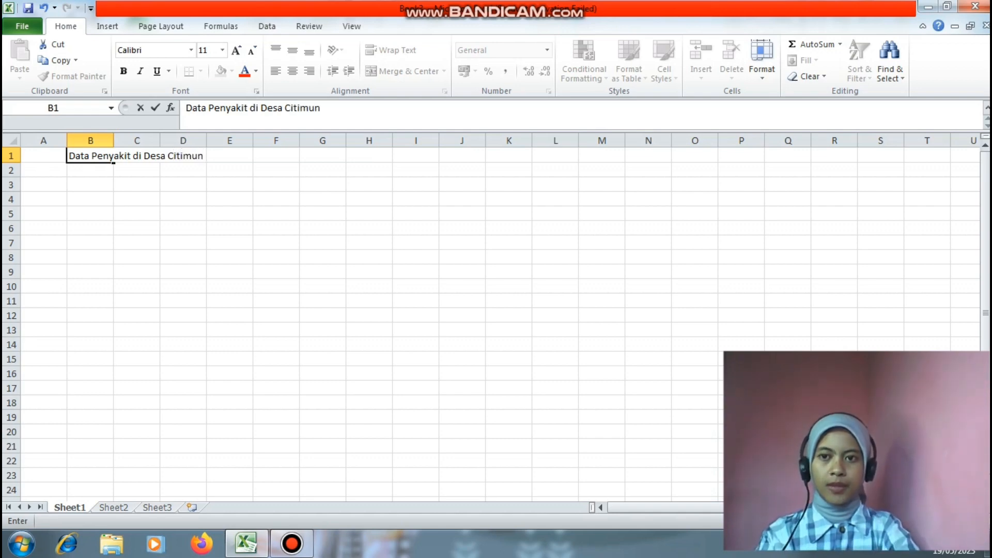
{"action": "left_click_drag", "start_coordinate": [131, 170], "coordinate": [137, 214]}
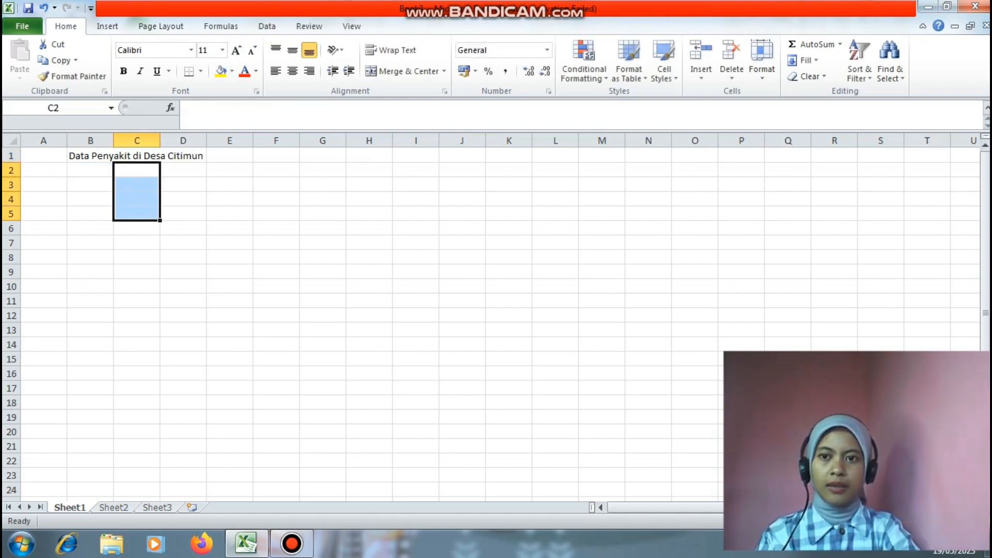
Make column B slightly wider than the default, keeping it narrower than the title text in B1
{"action": "left_click", "coordinate": [91, 199]}
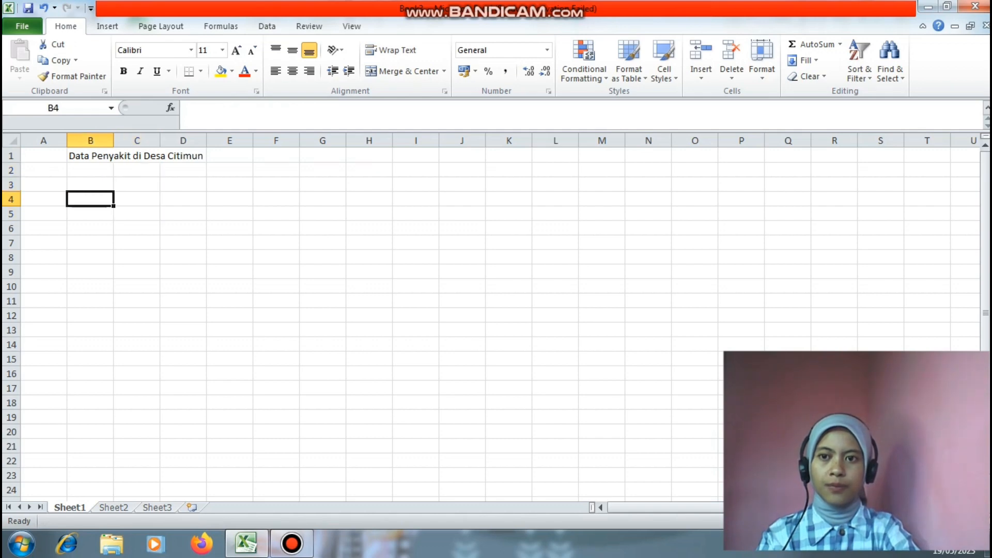
{"action": "left_click_drag", "start_coordinate": [114, 140], "coordinate": [205, 140]}
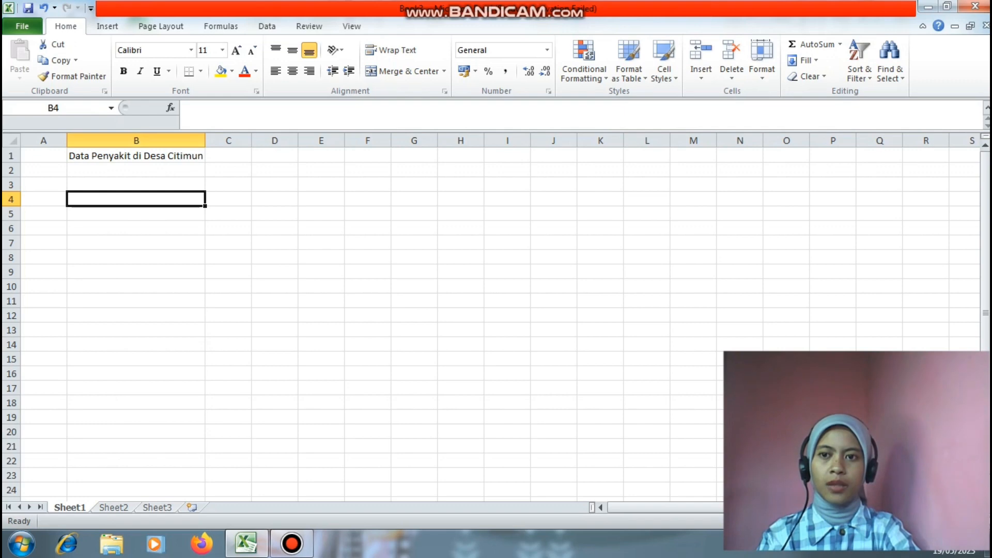
{"action": "left_click", "coordinate": [136, 170]}
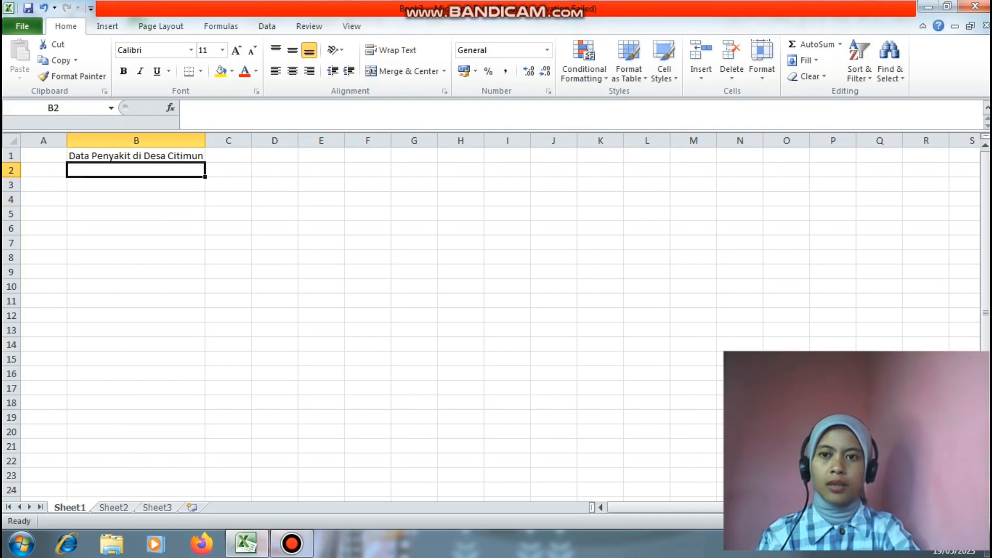
{"action": "left_click_drag", "start_coordinate": [205, 140], "coordinate": [132, 140]}
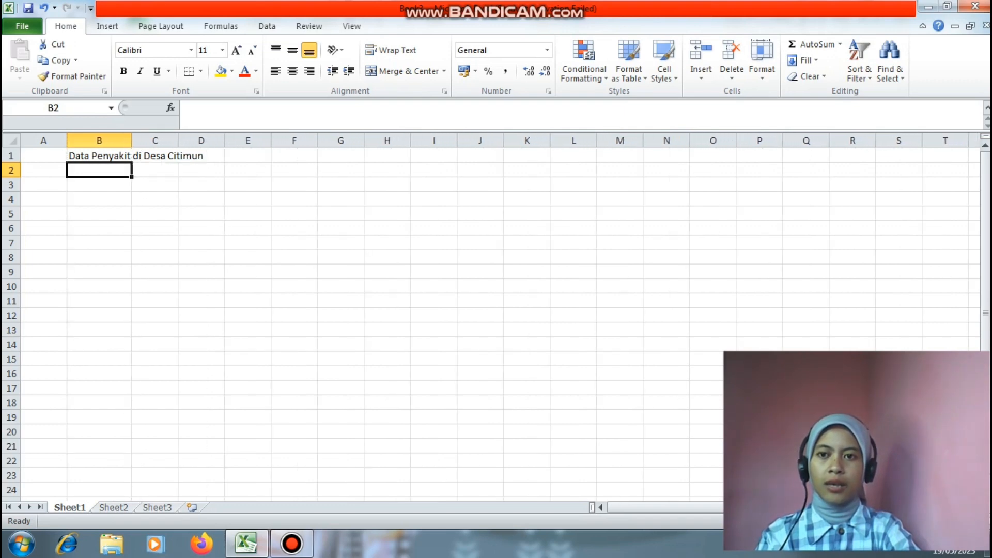
Enter the headers "No." in B2 and "Nama Penyakit" in C2, and widen column C to fit its header
{"action": "type", "text": "No."}
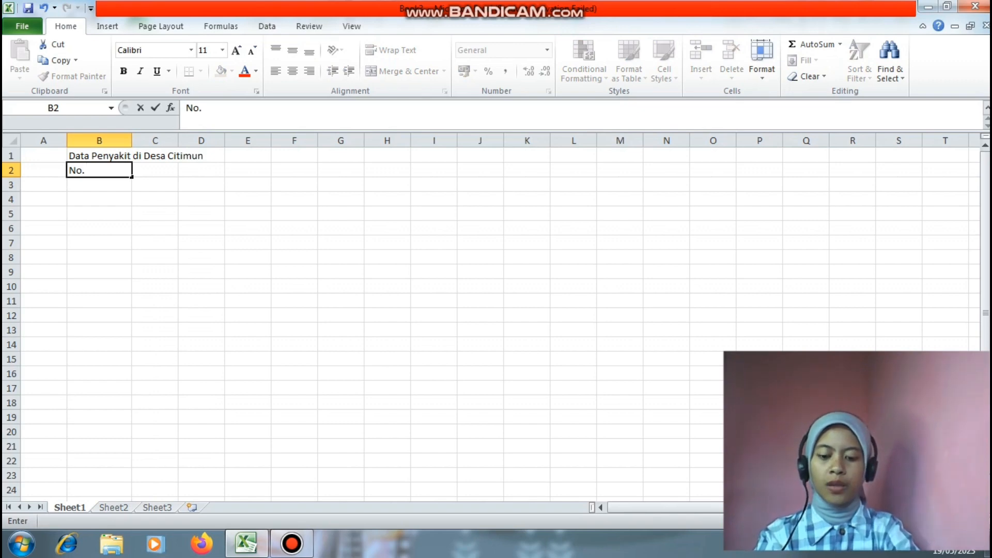
{"action": "key", "text": "Tab"}
{"action": "type", "text": "Nama "}
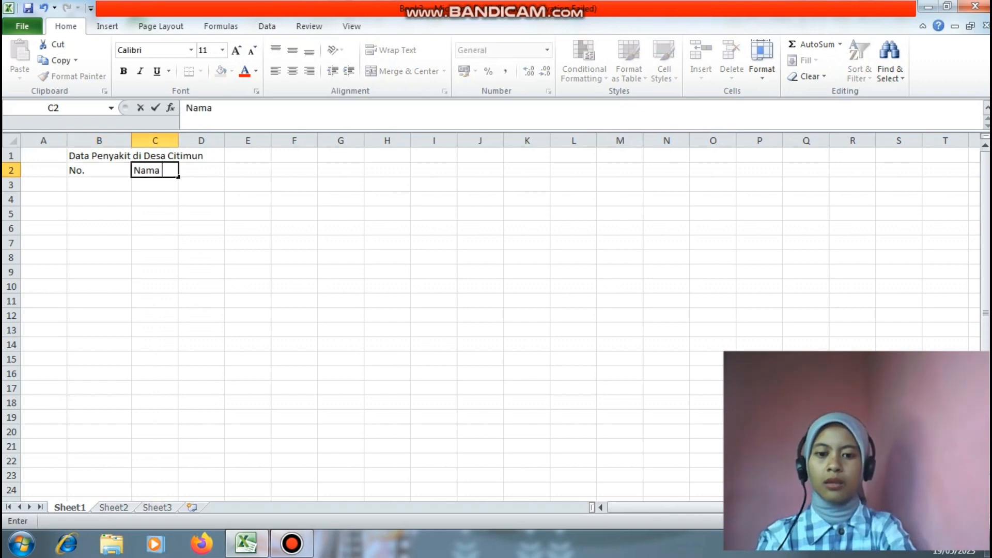
{"action": "type", "text": "O"}
{"action": "key", "text": "BackSpace"}
{"action": "type", "text": "Penyakit"}
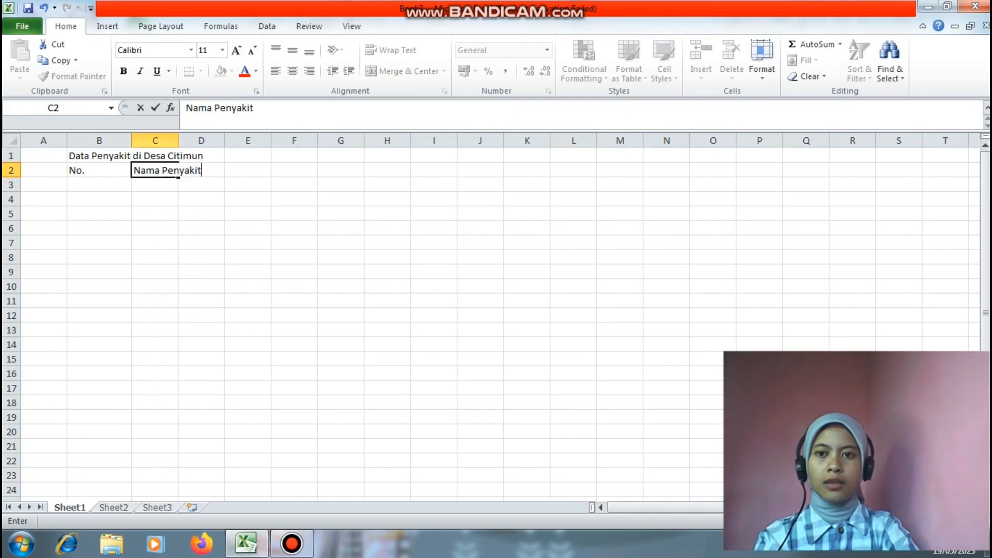
{"action": "left_click", "coordinate": [155, 199]}
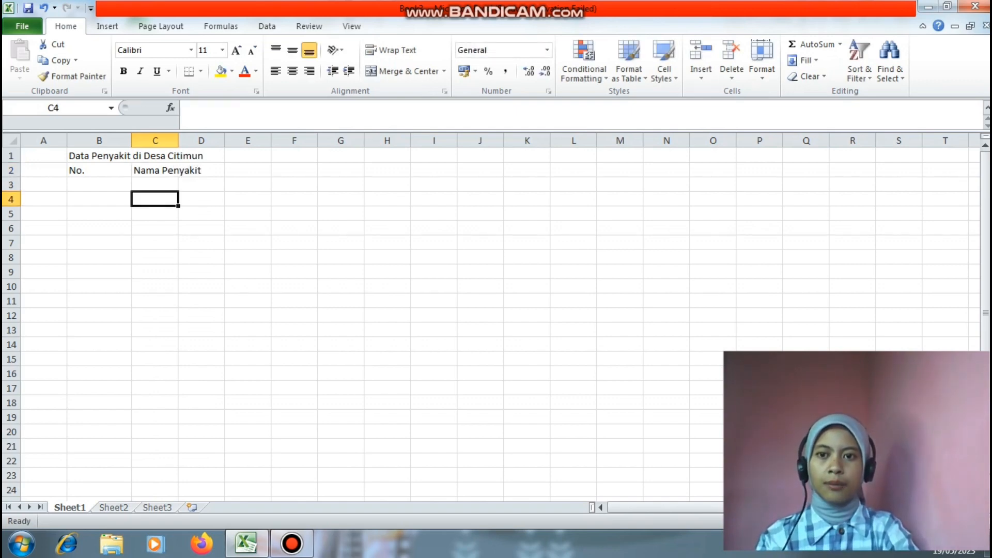
{"action": "left_click_drag", "start_coordinate": [179, 140], "coordinate": [222, 140]}
Enter the header "Banyak Orang yang Terinfeksi (L)" in D2 and widen column D to fit it
{"action": "left_click", "coordinate": [245, 170]}
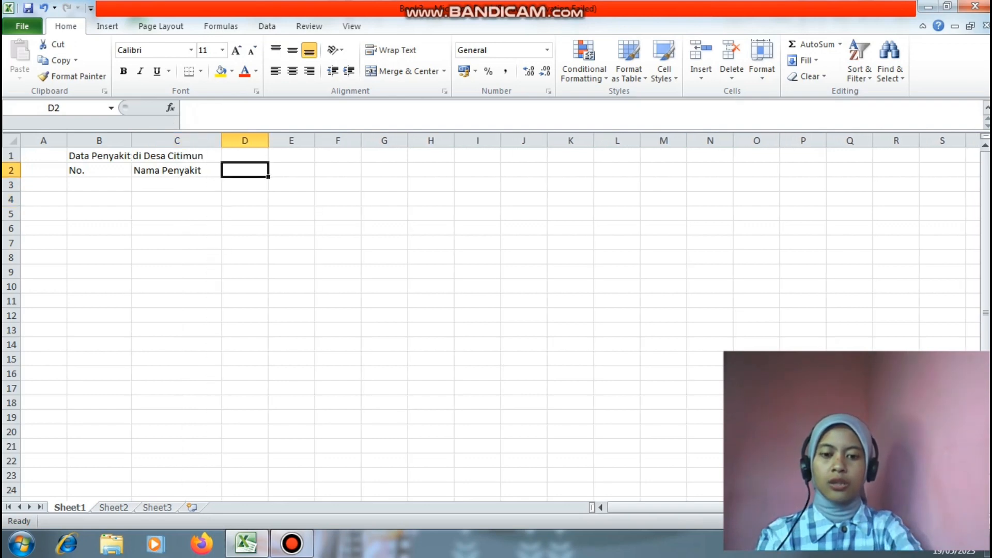
{"action": "type", "text": "B"}
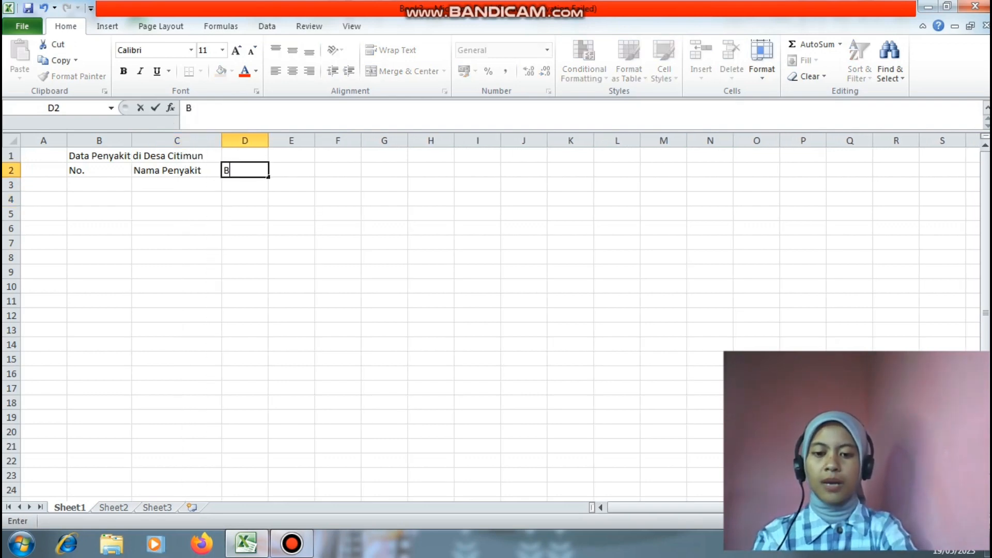
{"action": "type", "text": "anyak O"}
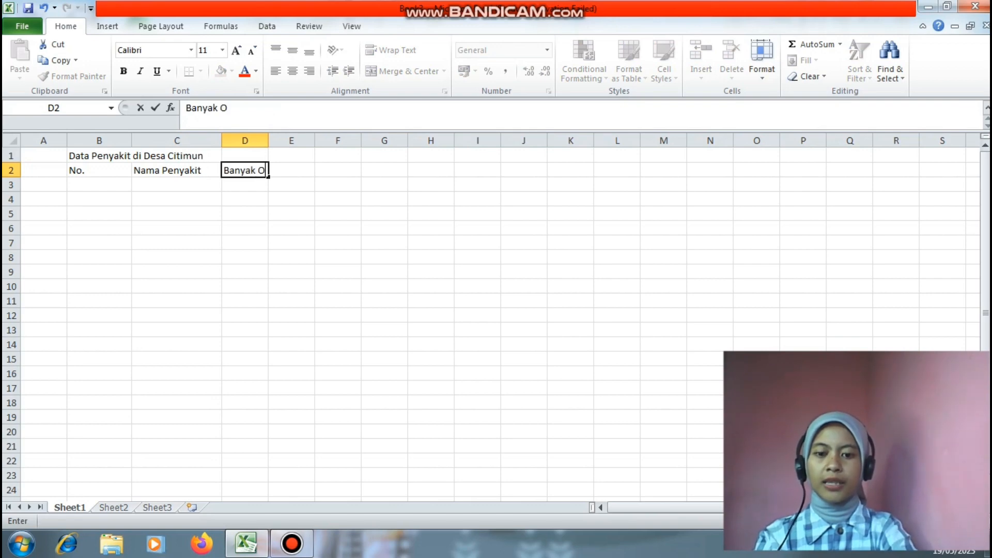
{"action": "type", "text": "rang yang"}
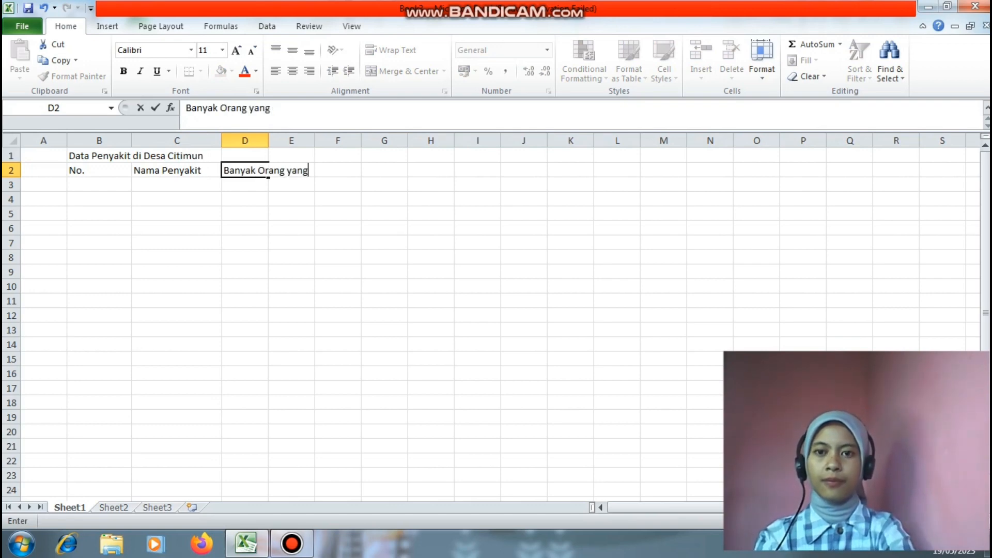
{"action": "type", "text": " Terinfe"}
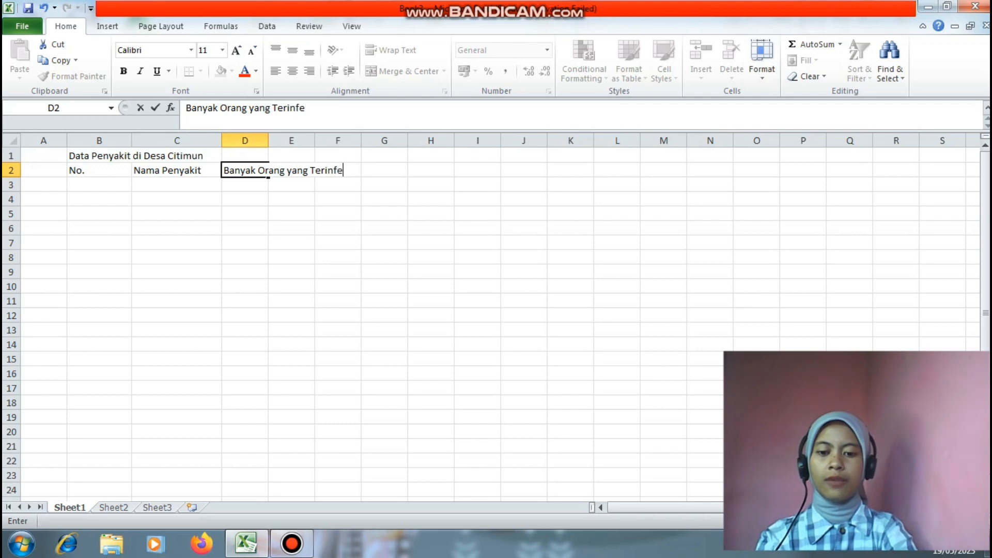
{"action": "type", "text": "ksi ("}
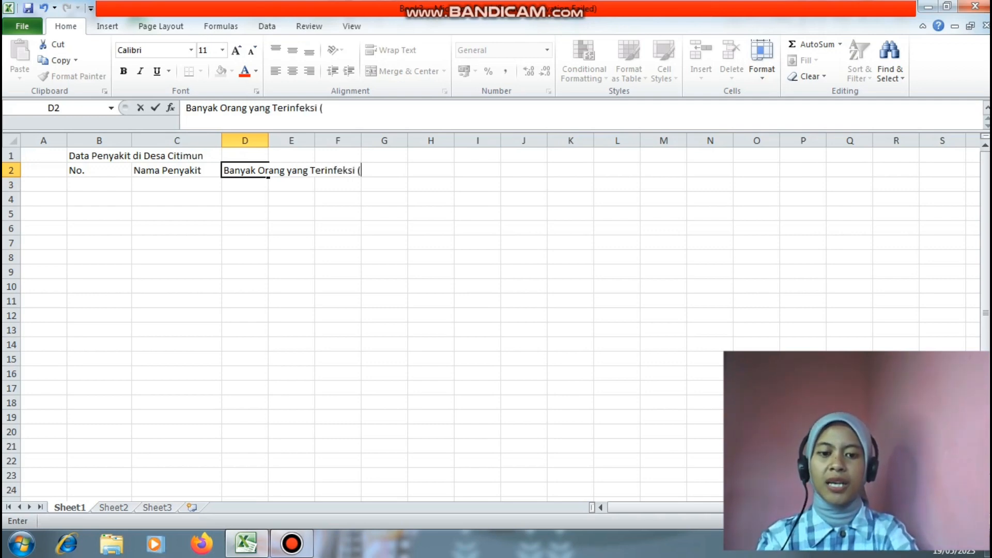
{"action": "type", "text": "L)"}
{"action": "key", "text": "BackSpace"}
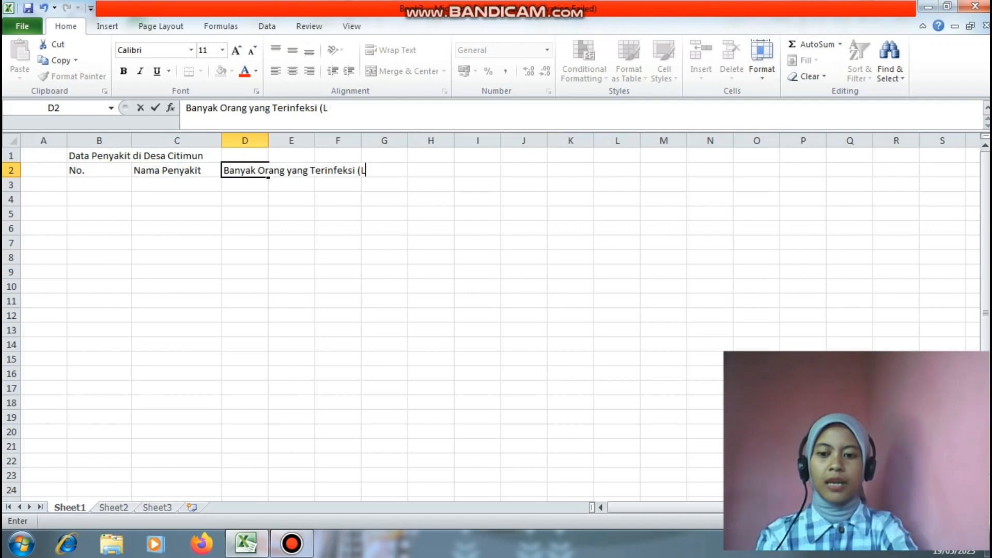
{"action": "type", "text": ")"}
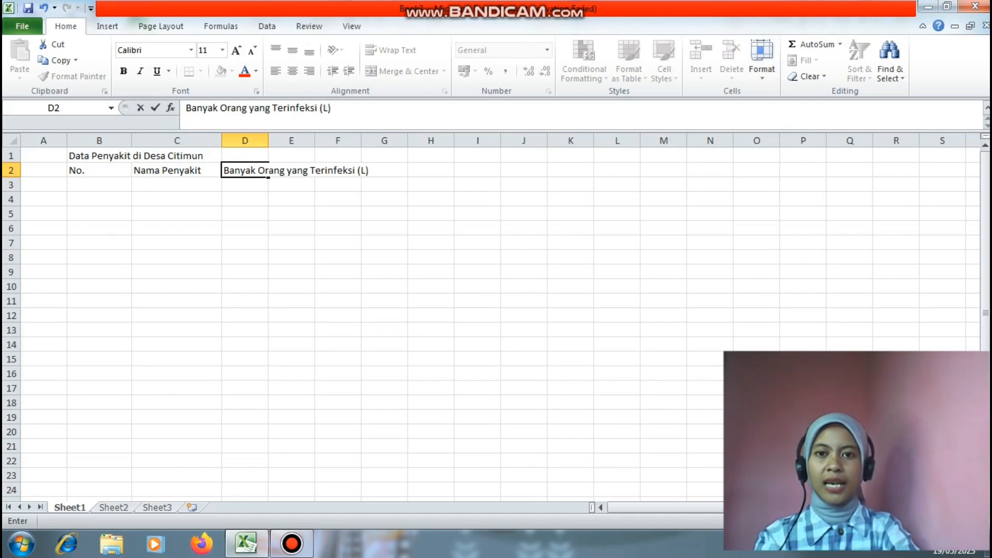
{"action": "left_click_drag", "start_coordinate": [292, 200], "coordinate": [197, 213]}
{"action": "left_click", "coordinate": [197, 214]}
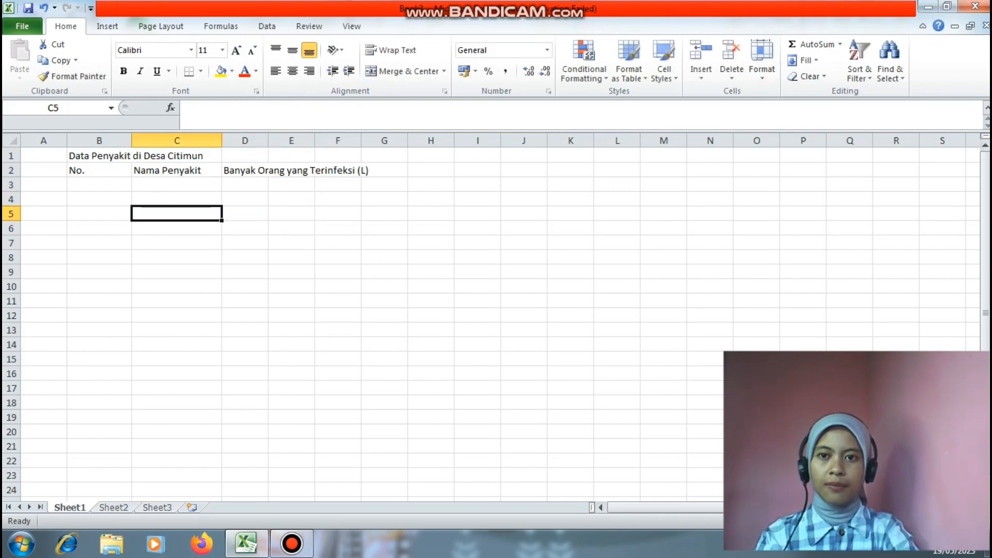
{"action": "left_click_drag", "start_coordinate": [269, 141], "coordinate": [374, 140]}
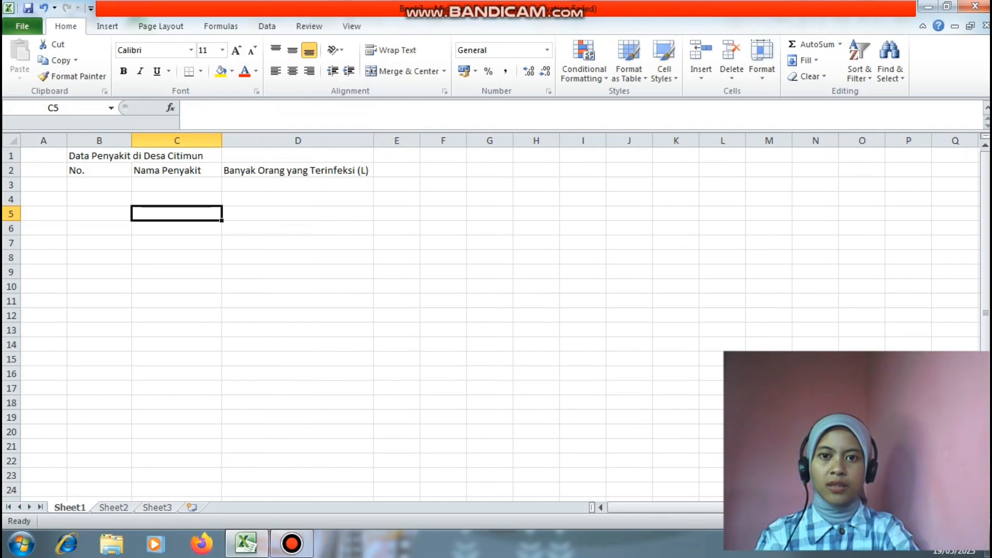
Enter the header "Banyak Orang yang Terinfeksi (P)" in E2 and widen column E to fit it
{"action": "left_click", "coordinate": [397, 170]}
{"action": "type", "text": "Banya"}
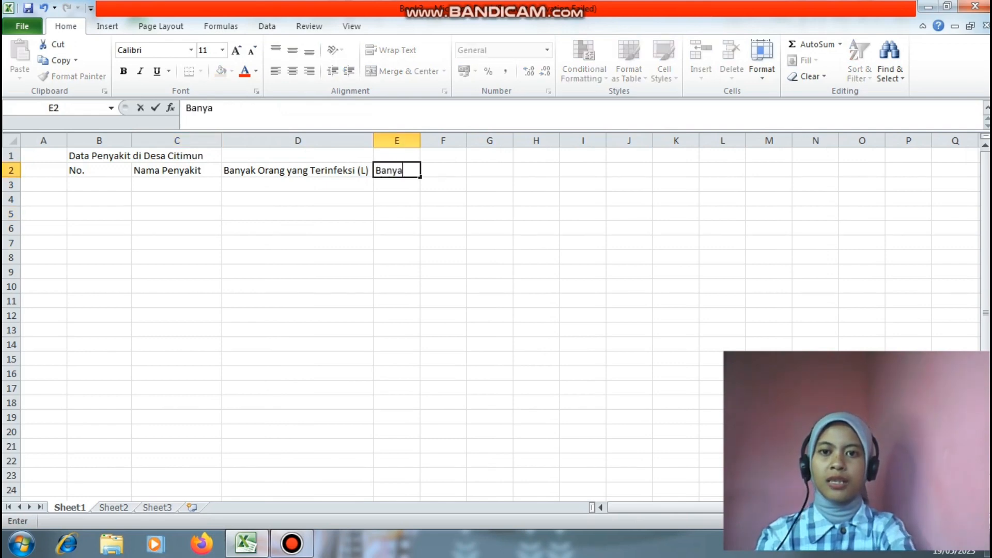
{"action": "type", "text": "k orang yan"}
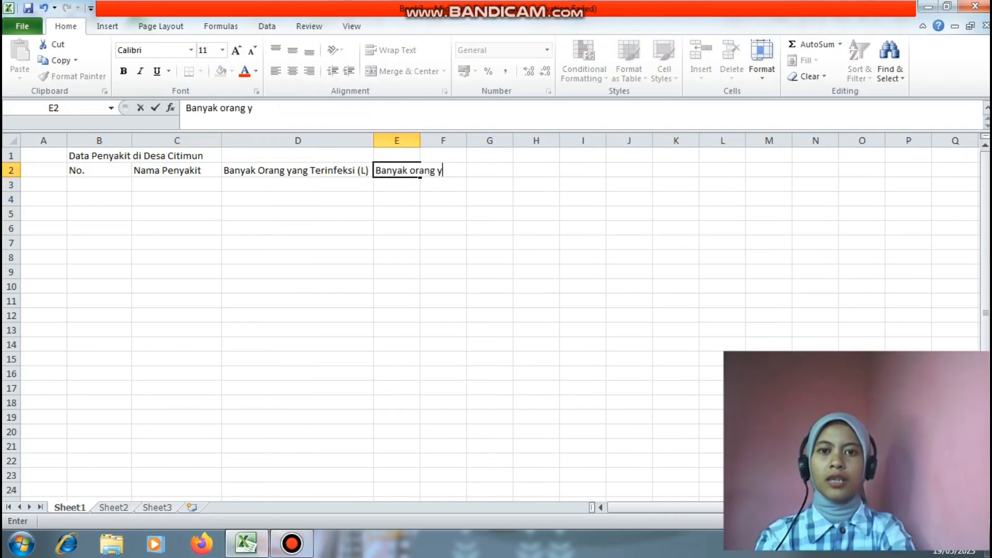
{"action": "key", "text": "BackSpace"}
{"action": "key", "text": "BackSpace"}
{"action": "key", "text": "BackSpace"}
{"action": "key", "text": "BackSpace"}
{"action": "key", "text": "BackSpace"}
{"action": "key", "text": "BackSpace"}
{"action": "key", "text": "BackSpace"}
{"action": "key", "text": "BackSpace"}
{"action": "key", "text": "BackSpace"}
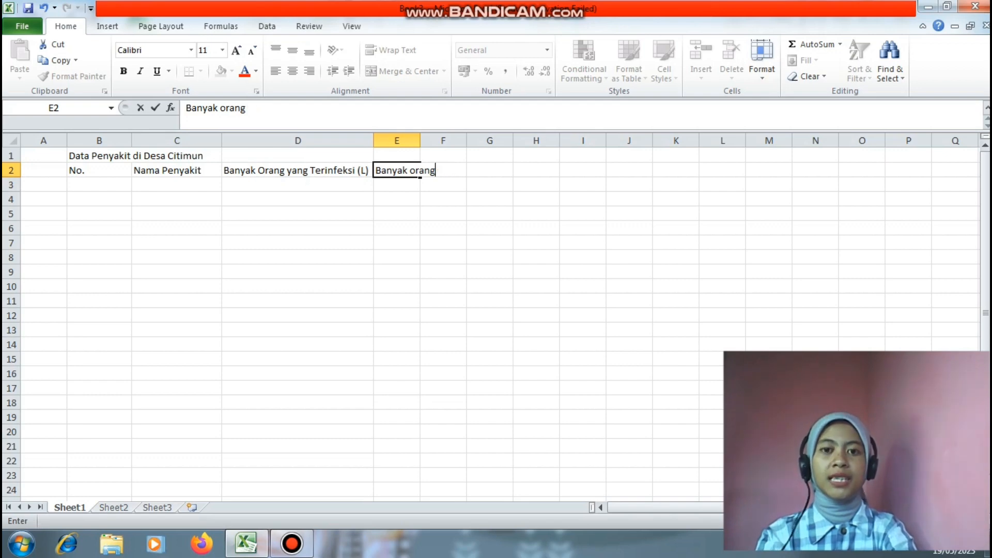
{"action": "type", "text": "Oran"}
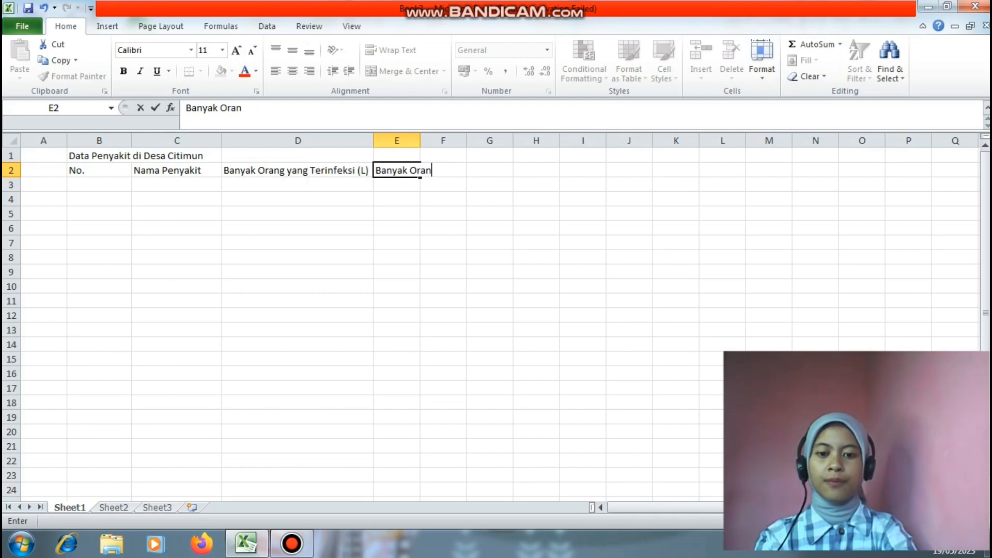
{"action": "type", "text": "g yang Teri"}
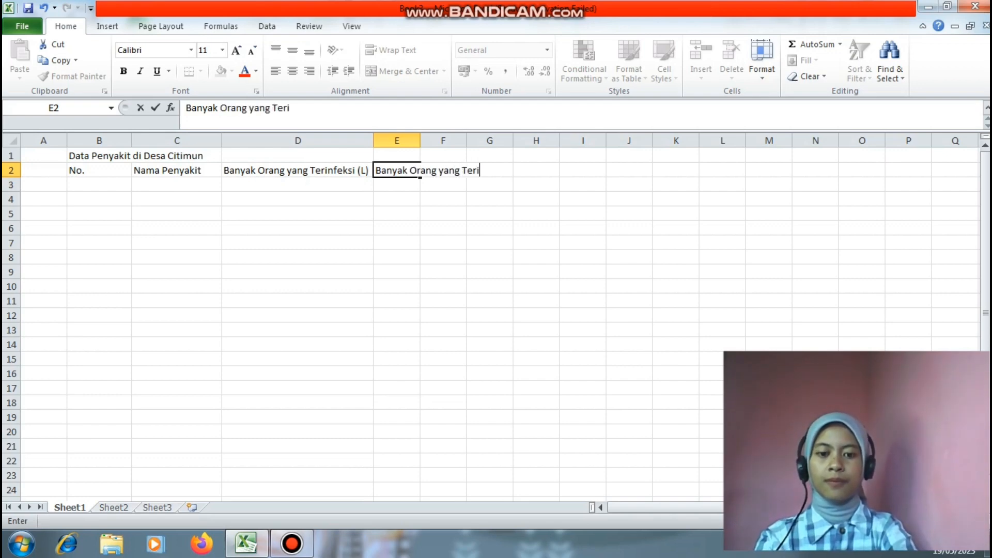
{"action": "type", "text": "nfeksi "}
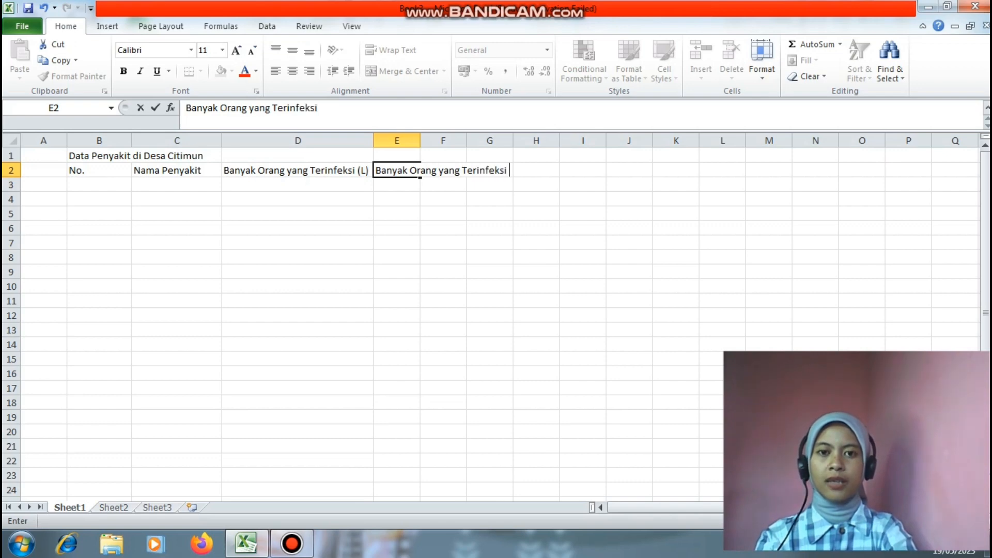
{"action": "type", "text": "(P)"}
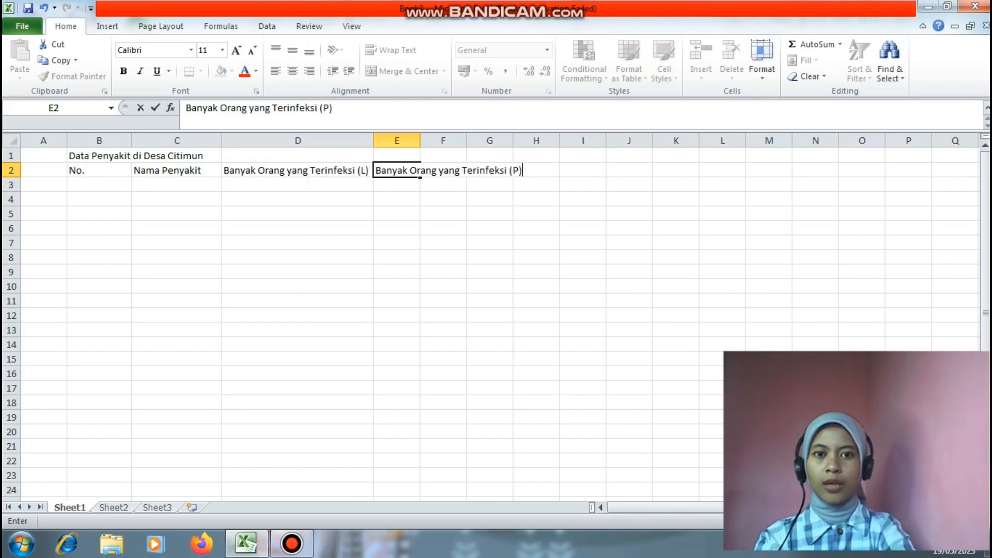
{"action": "left_click", "coordinate": [397, 243]}
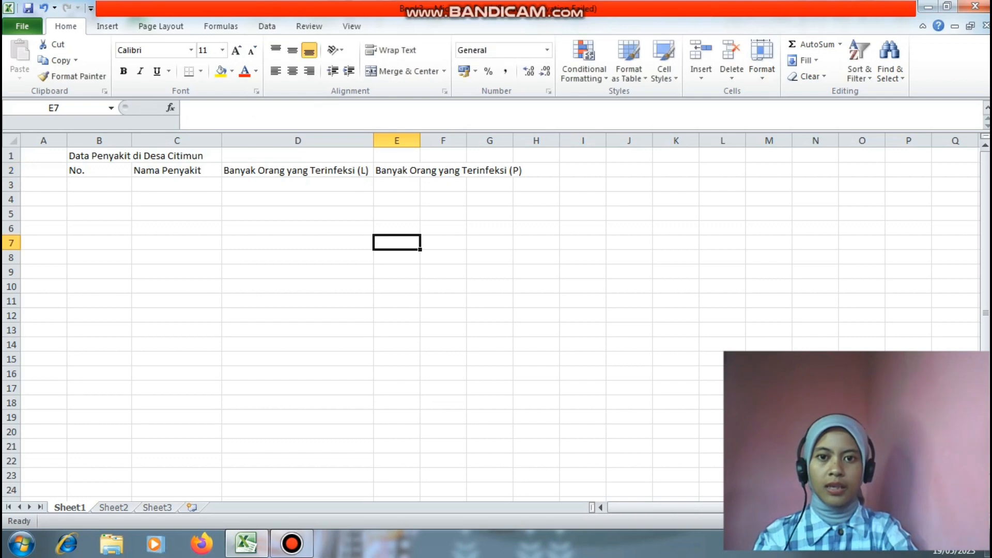
{"action": "left_click_drag", "start_coordinate": [420, 140], "coordinate": [528, 141]}
Enter the header "Nilai Rata-Rata" in F2 and widen column F to fit it
{"action": "left_click", "coordinate": [551, 171]}
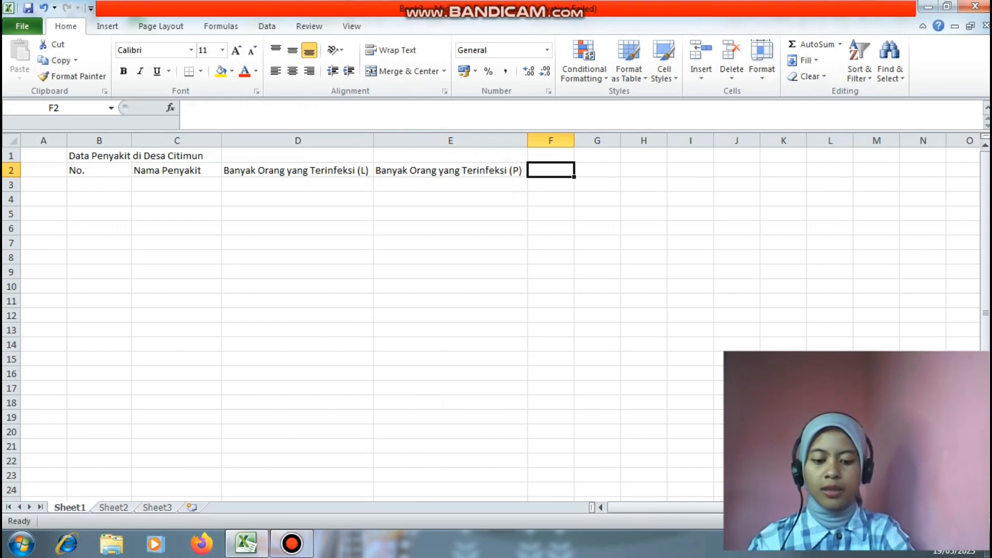
{"action": "type", "text": "Ni"}
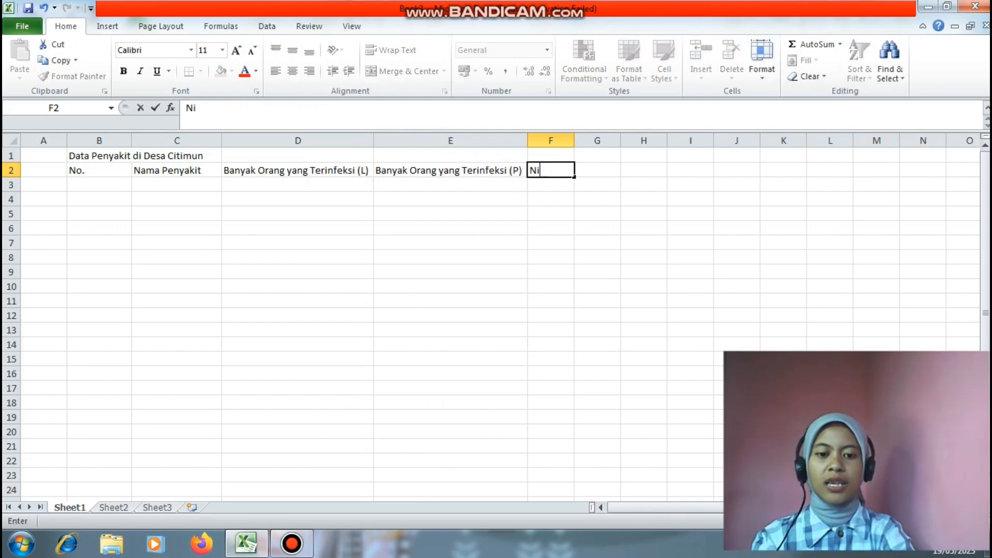
{"action": "type", "text": "lai Rata-Rata"}
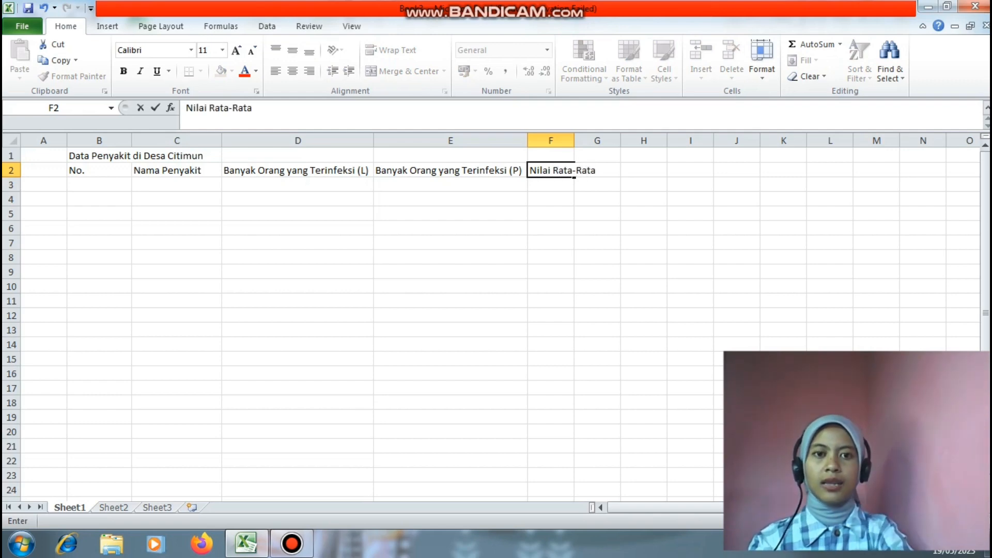
{"action": "left_click", "coordinate": [598, 199]}
{"action": "left_click_drag", "start_coordinate": [574, 140], "coordinate": [611, 141]}
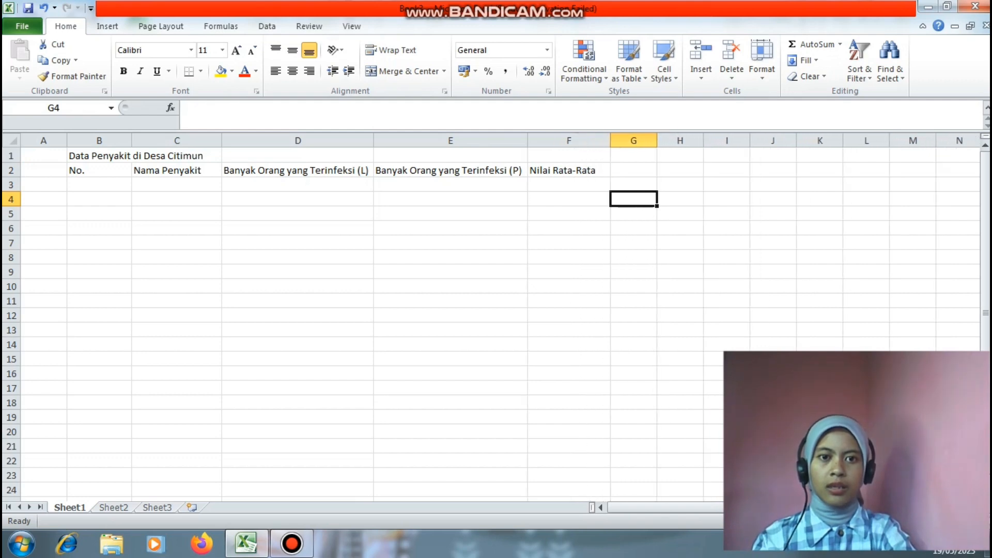
Number the table rows "1." through "10.", each with a trailing period, in cells B3 to B12
{"action": "left_click", "coordinate": [99, 185]}
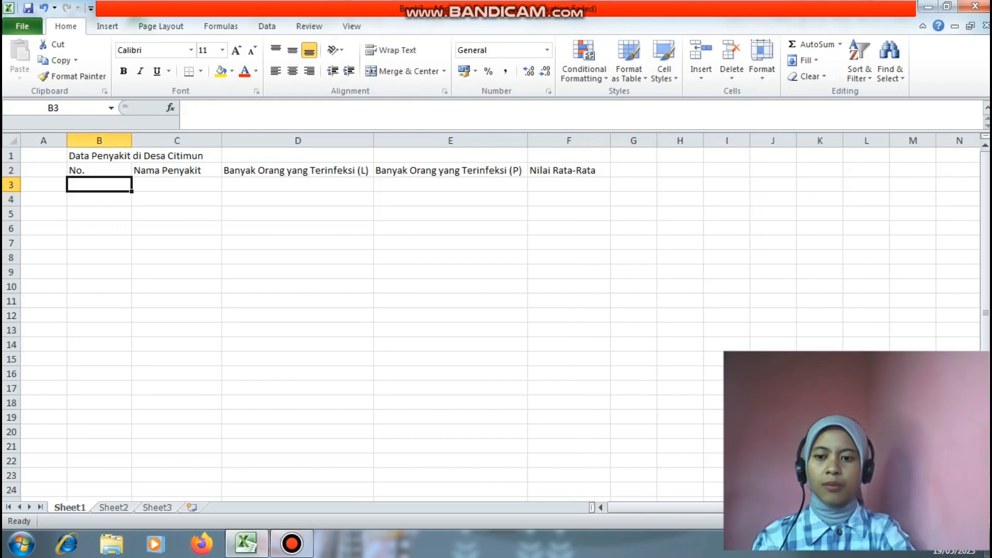
{"action": "type", "text": "1."}
{"action": "key", "text": "Return"}
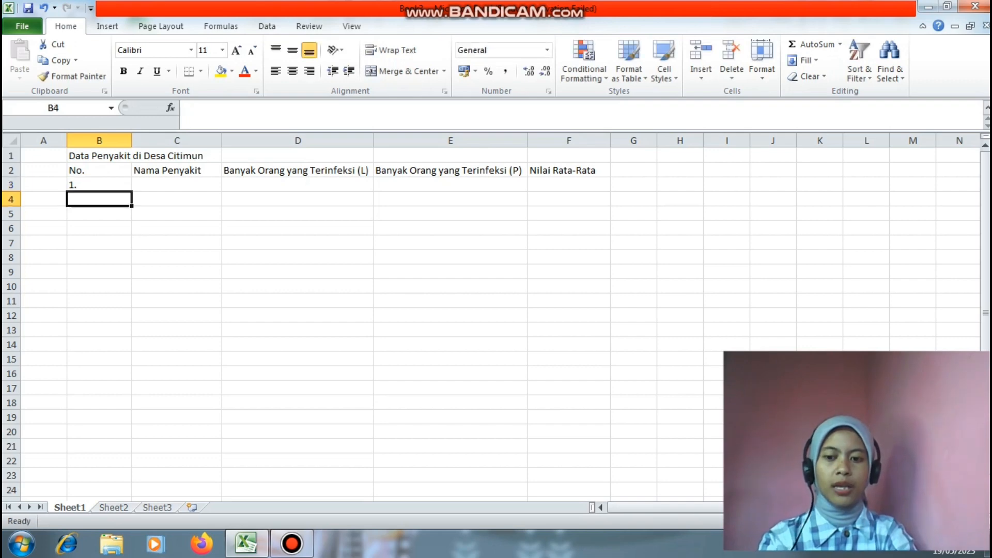
{"action": "type", "text": "2."}
{"action": "key", "text": "Return"}
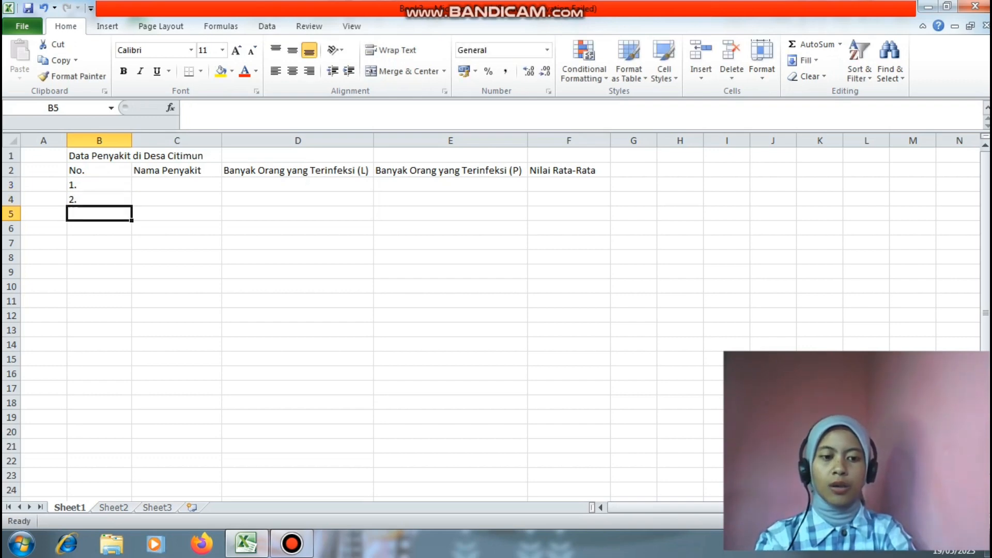
{"action": "type", "text": "3."}
{"action": "key", "text": "Return"}
{"action": "type", "text": "4."}
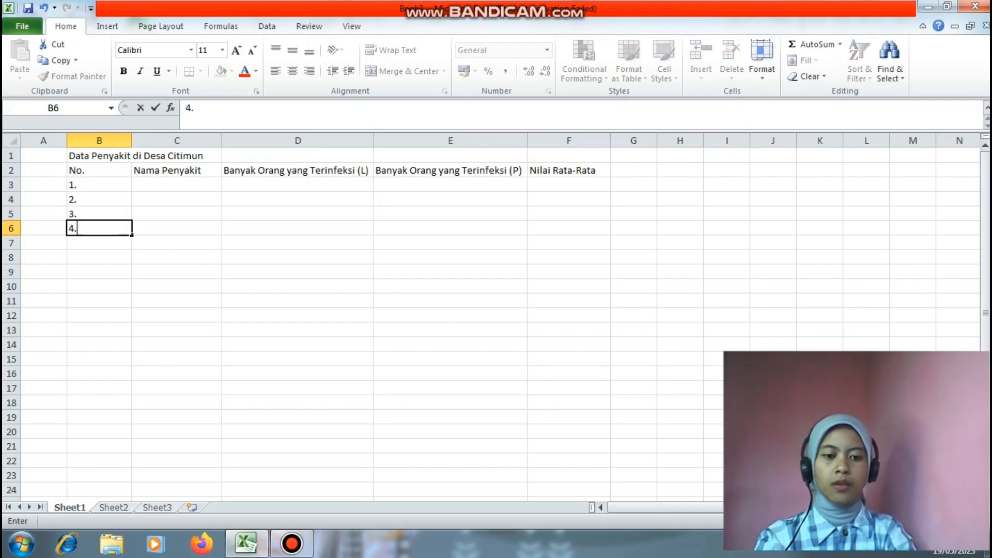
{"action": "key", "text": "Return"}
{"action": "type", "text": "5."}
{"action": "key", "text": "Return"}
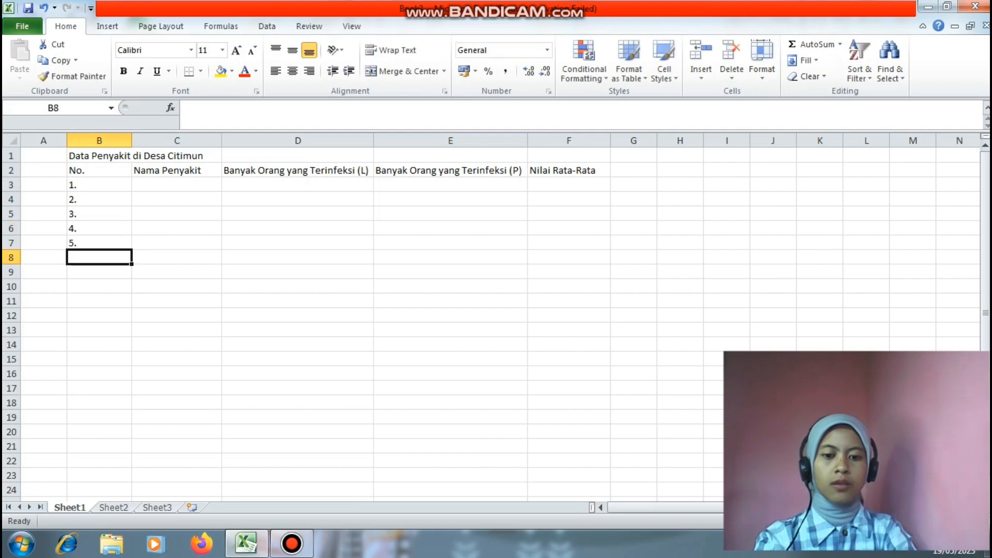
{"action": "type", "text": "6."}
{"action": "key", "text": "Return"}
{"action": "type", "text": "7."}
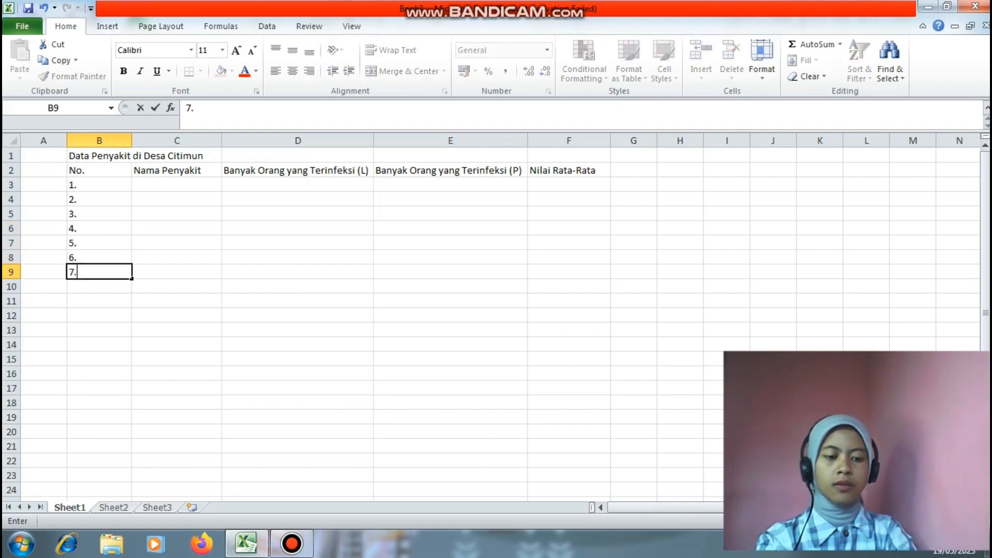
{"action": "key", "text": "Return"}
{"action": "type", "text": "8."}
{"action": "key", "text": "Return"}
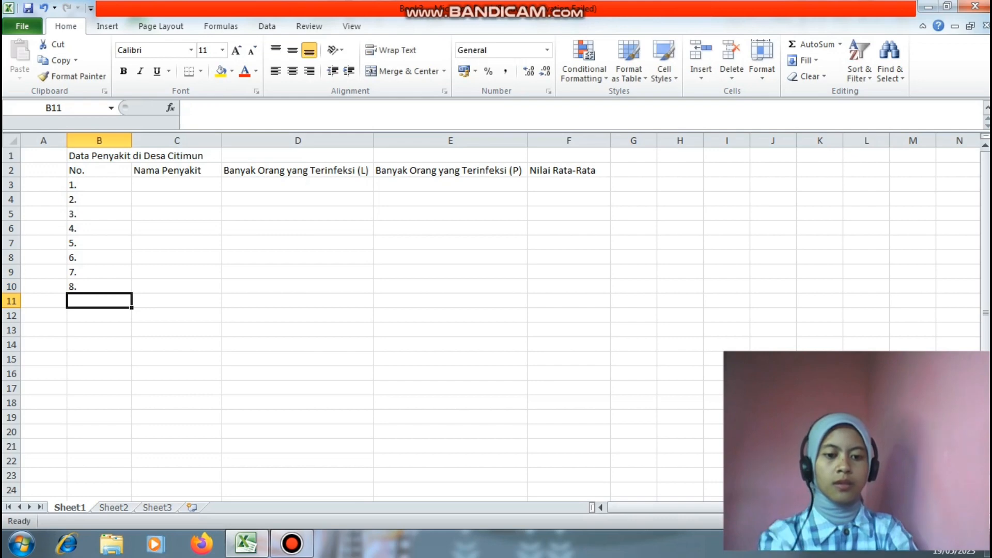
{"action": "type", "text": "9."}
{"action": "key", "text": "Return"}
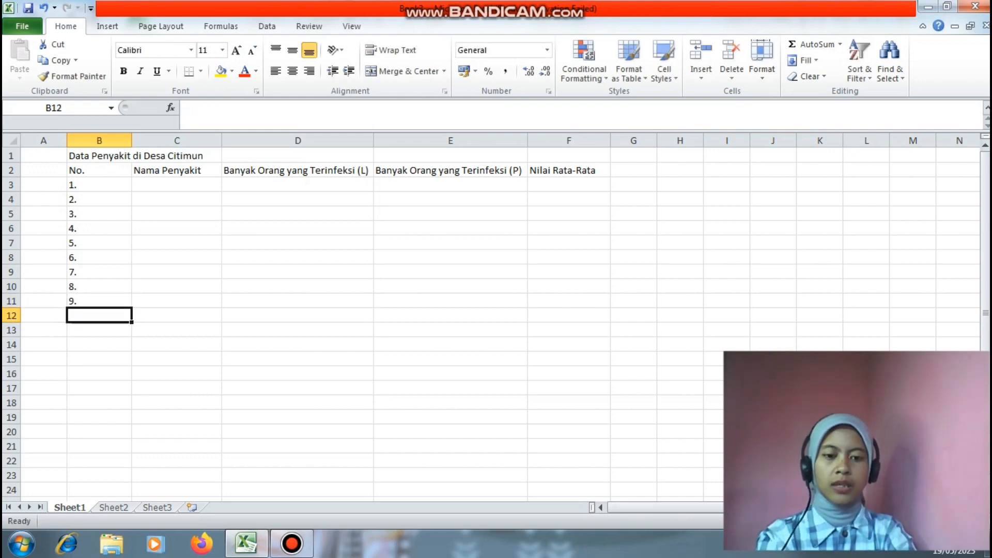
{"action": "type", "text": "10."}
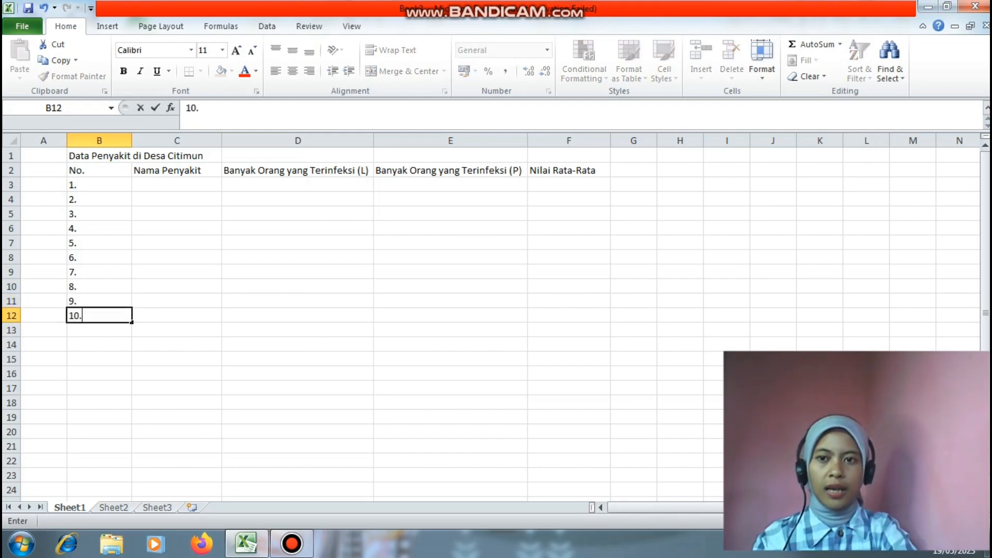
Enter the disease names Influenza, Jantung and Diabetes in cells C3 to C5
{"action": "left_click", "coordinate": [177, 185]}
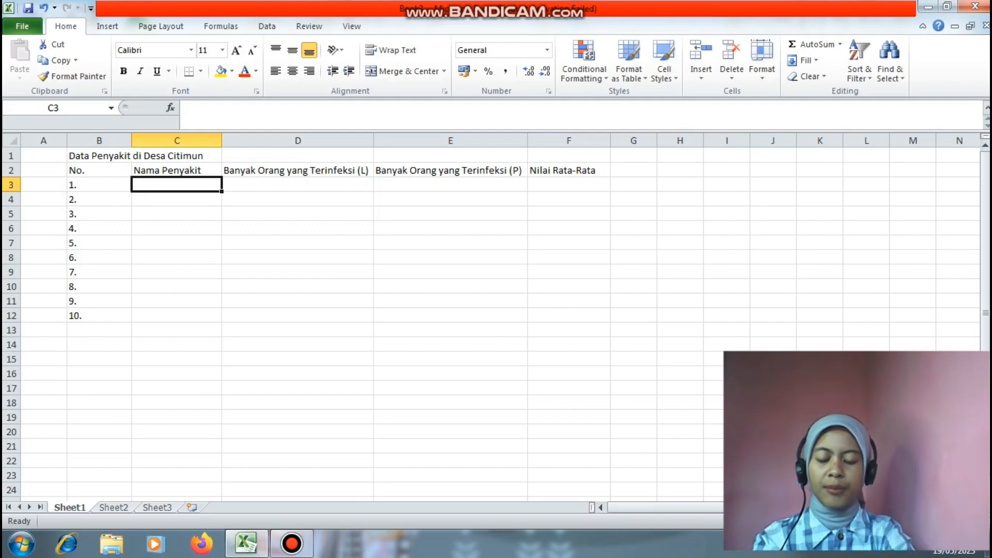
{"action": "type", "text": "Influe"}
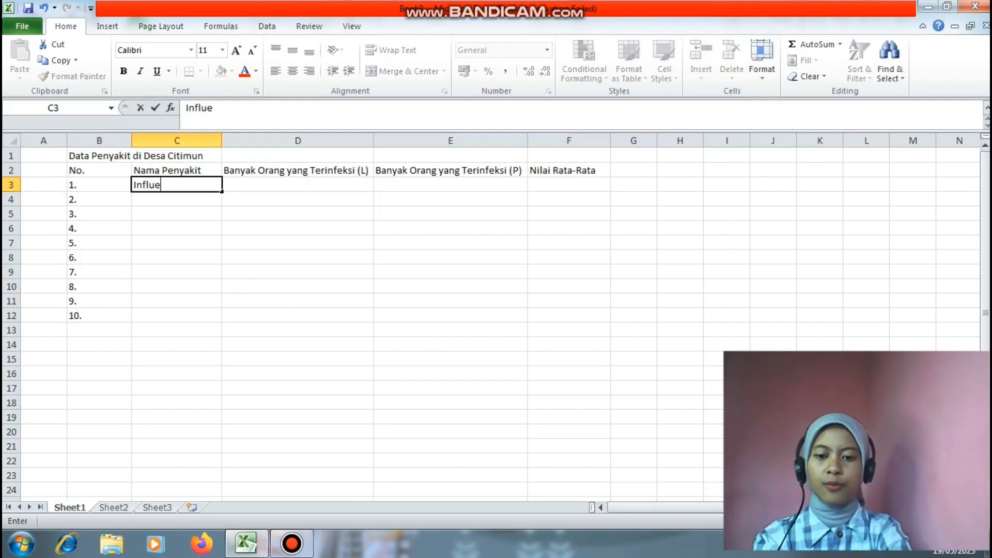
{"action": "type", "text": "nza"}
{"action": "key", "text": "Return"}
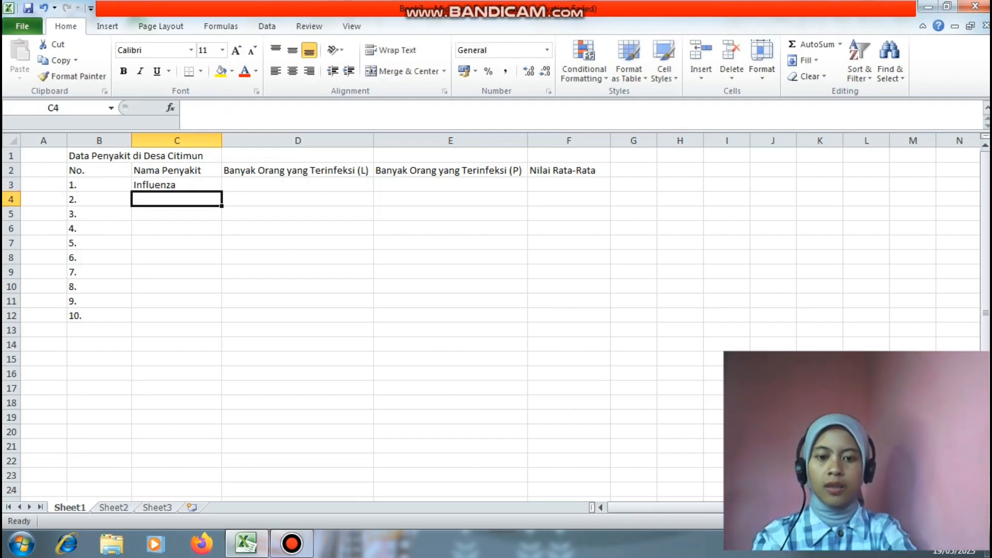
{"action": "type", "text": "Jna"}
{"action": "key", "text": "BackSpace"}
{"action": "key", "text": "BackSpace"}
{"action": "type", "text": "antung"}
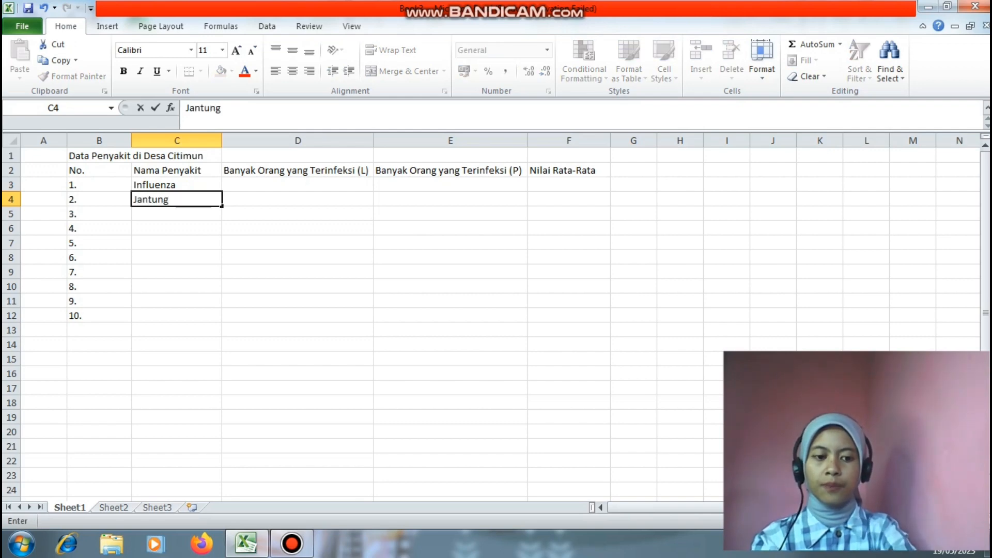
{"action": "key", "text": "Return"}
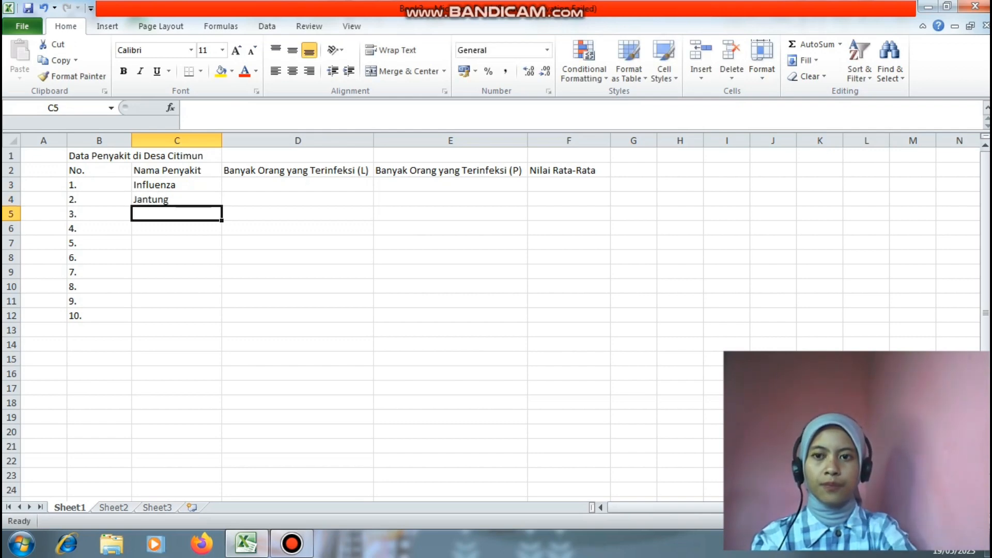
{"action": "type", "text": "Diabetes"}
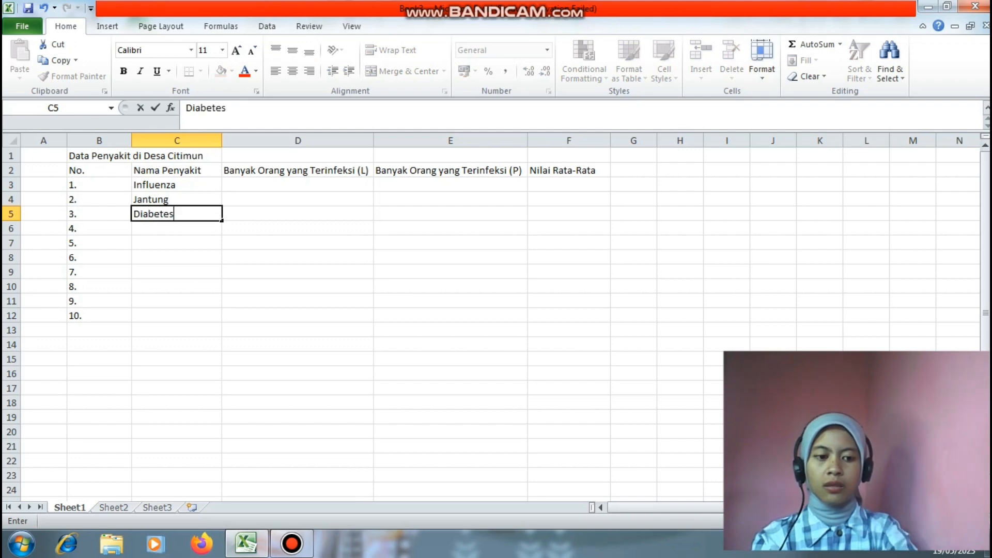
{"action": "key", "text": "Return"}
Continue the disease names with Diare, DBD, Ginjal and Hipertensi in cells C6 to C9
{"action": "type", "text": "Diare"}
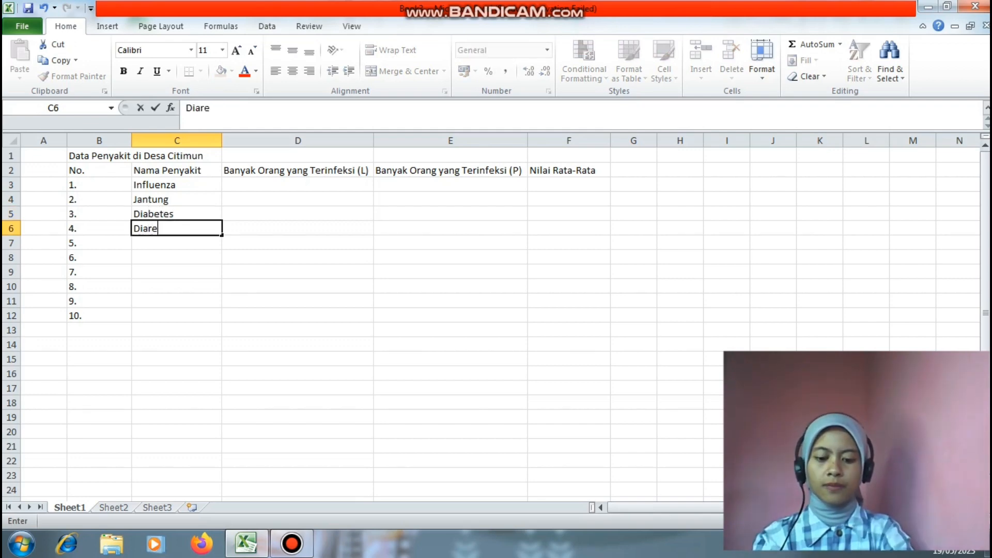
{"action": "key", "text": "Return"}
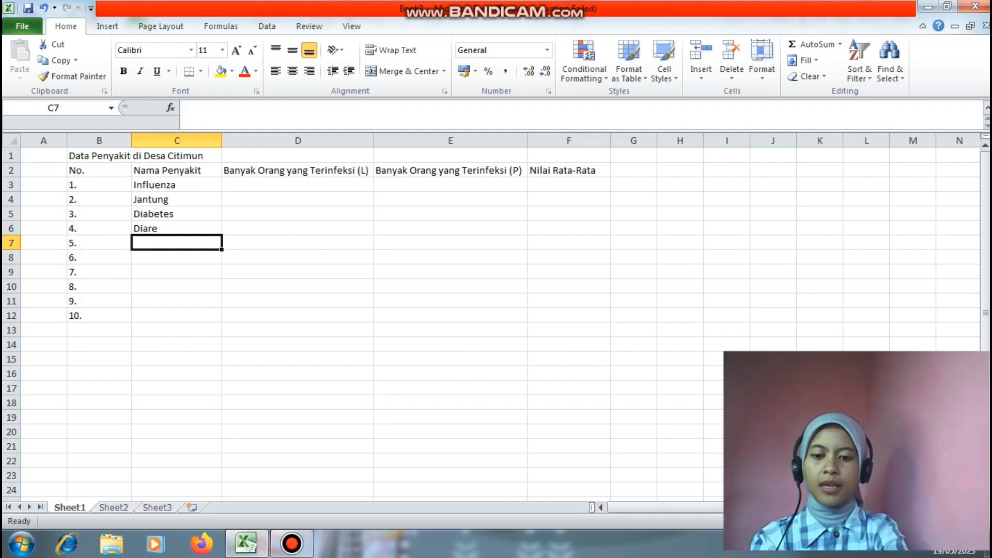
{"action": "type", "text": "DBD"}
{"action": "key", "text": "Return"}
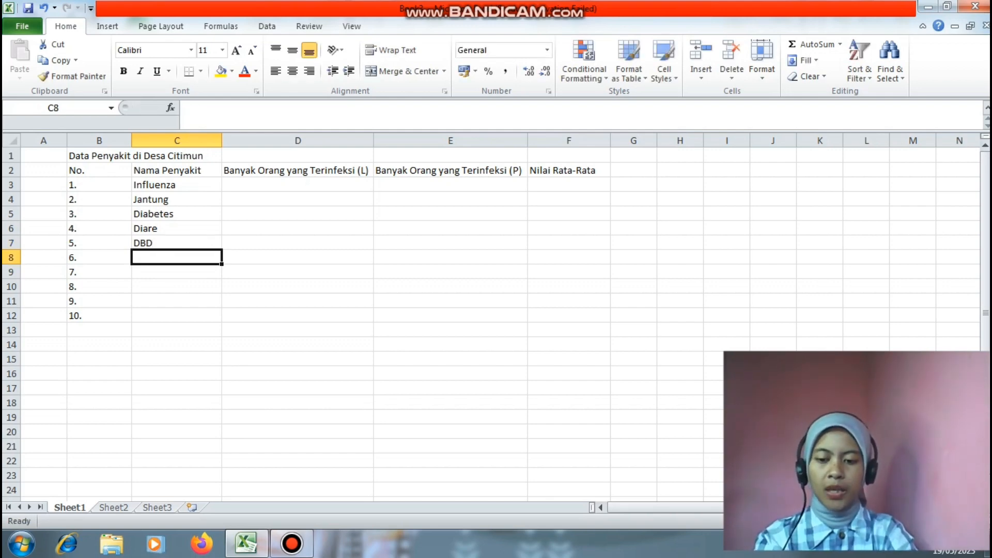
{"action": "type", "text": "Ginjal"}
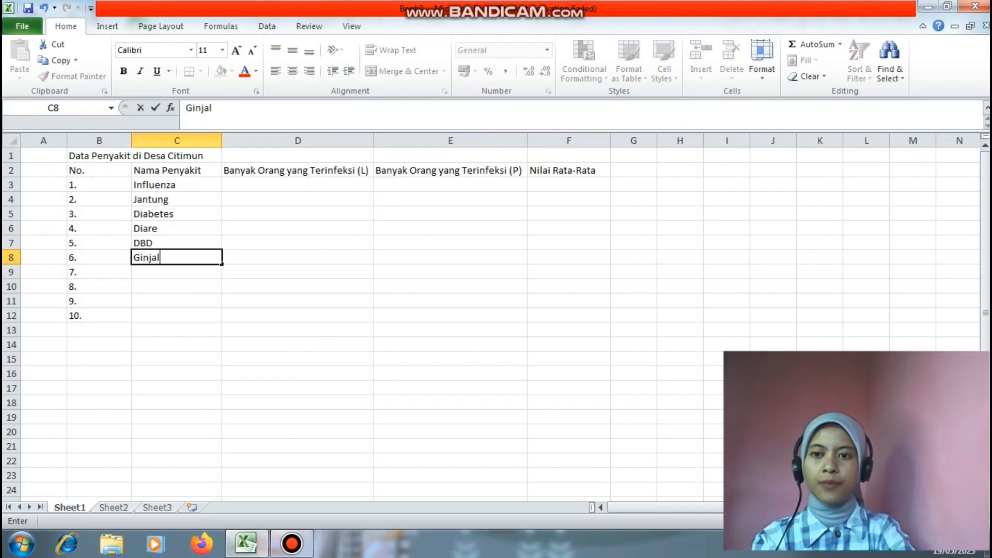
{"action": "key", "text": "Return"}
{"action": "type", "text": "Hi"}
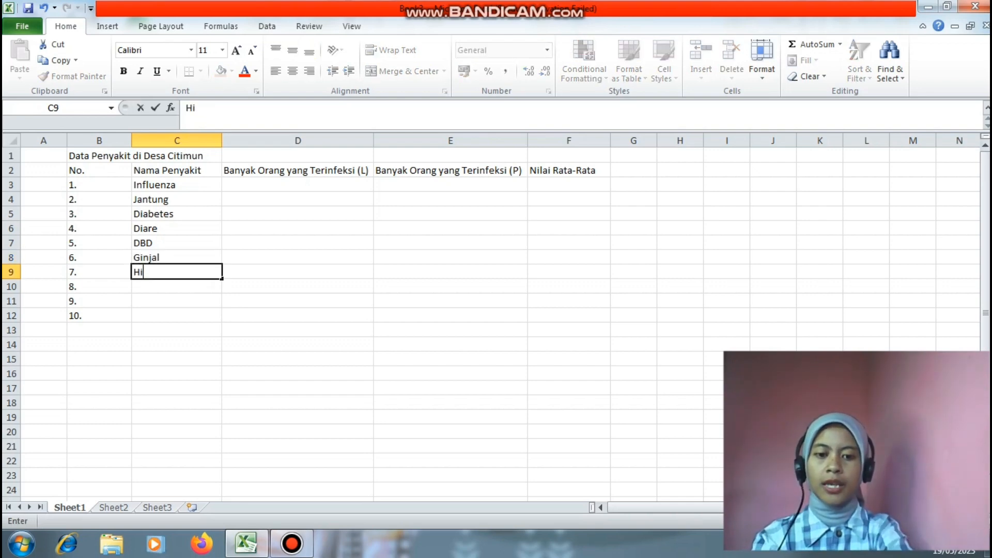
{"action": "type", "text": "pertensi"}
{"action": "key", "text": "Return"}
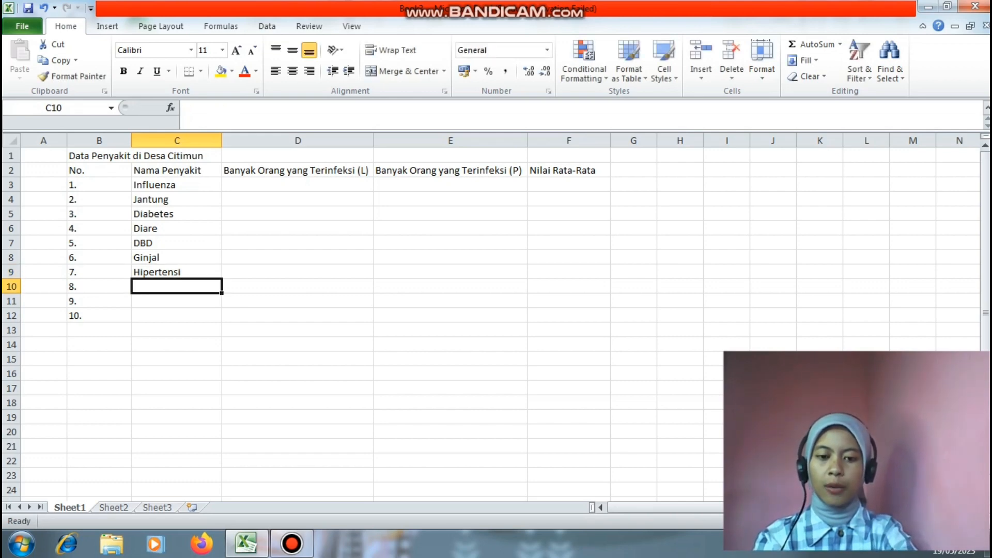
Complete the disease names with Paru-paru, Asma and Kanker in cells C10 to C12
{"action": "type", "text": "Paru-pa"}
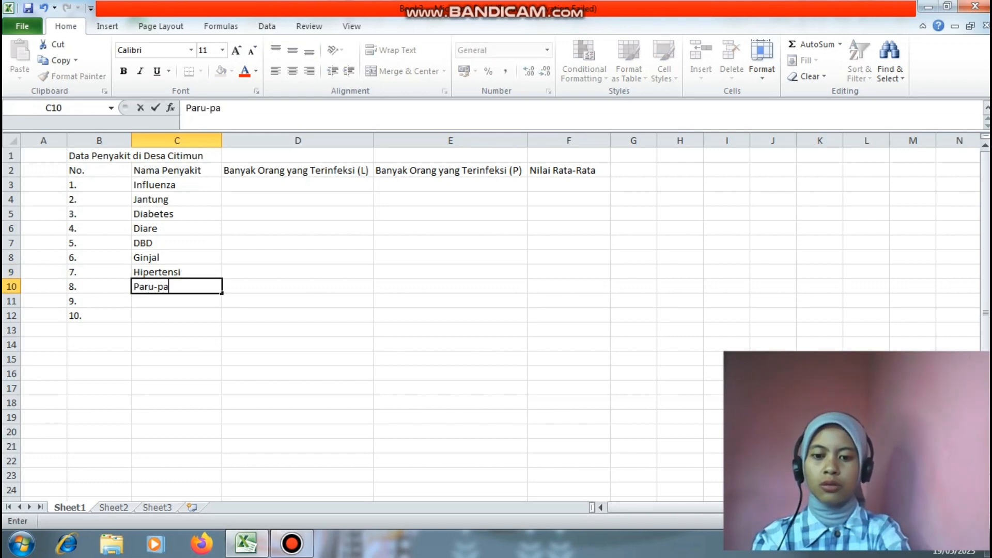
{"action": "type", "text": "ru"}
{"action": "key", "text": "Return"}
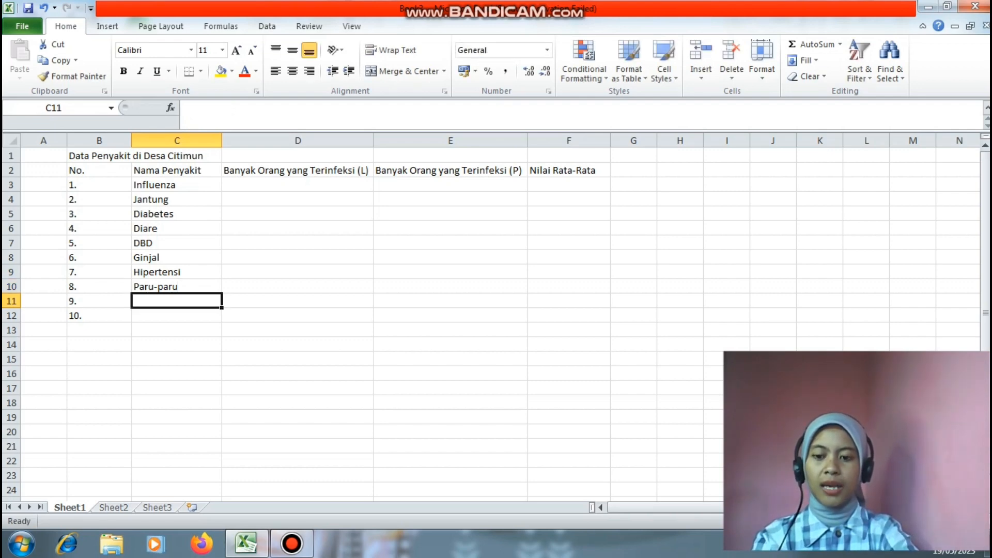
{"action": "type", "text": "Asma"}
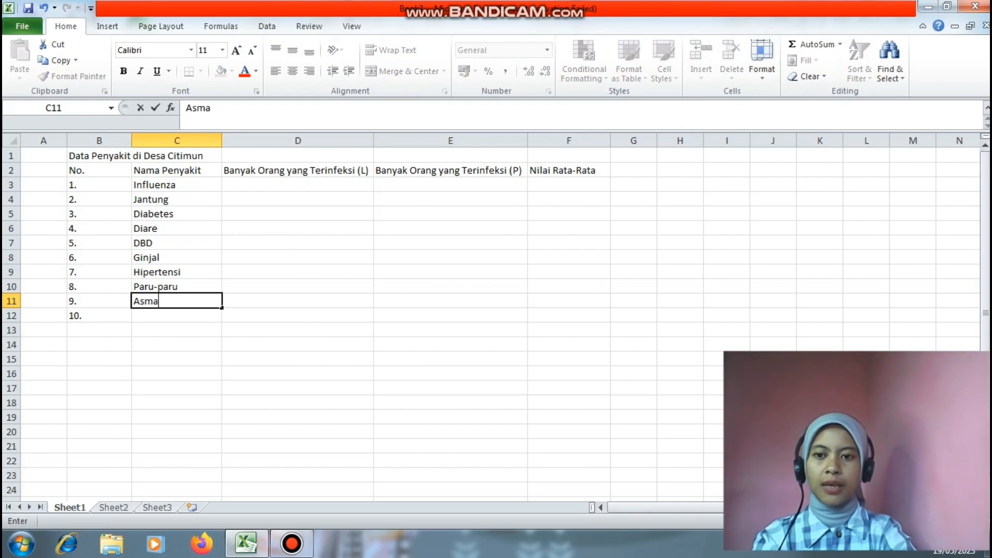
{"action": "key", "text": "Return"}
{"action": "type", "text": "Kanker"}
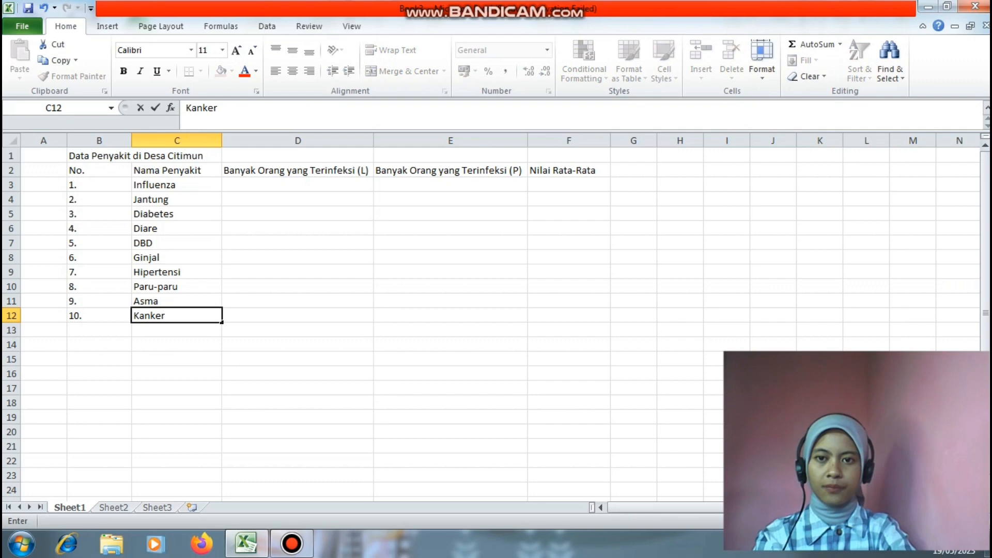
Enter the male infection counts 20, 30, 45, 40 and 15 in cells D3 to D7
{"action": "left_click", "coordinate": [297, 185]}
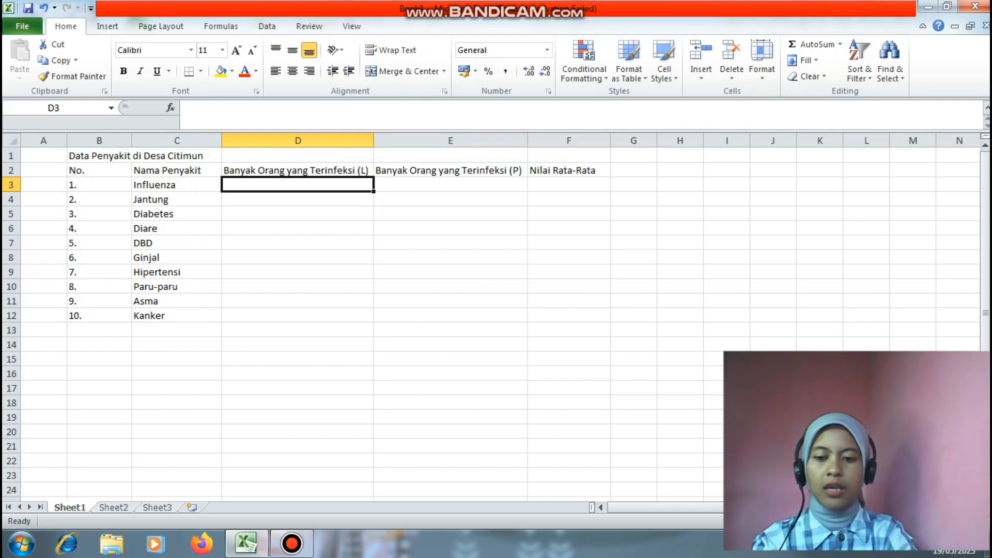
{"action": "type", "text": "20"}
{"action": "key", "text": "Return"}
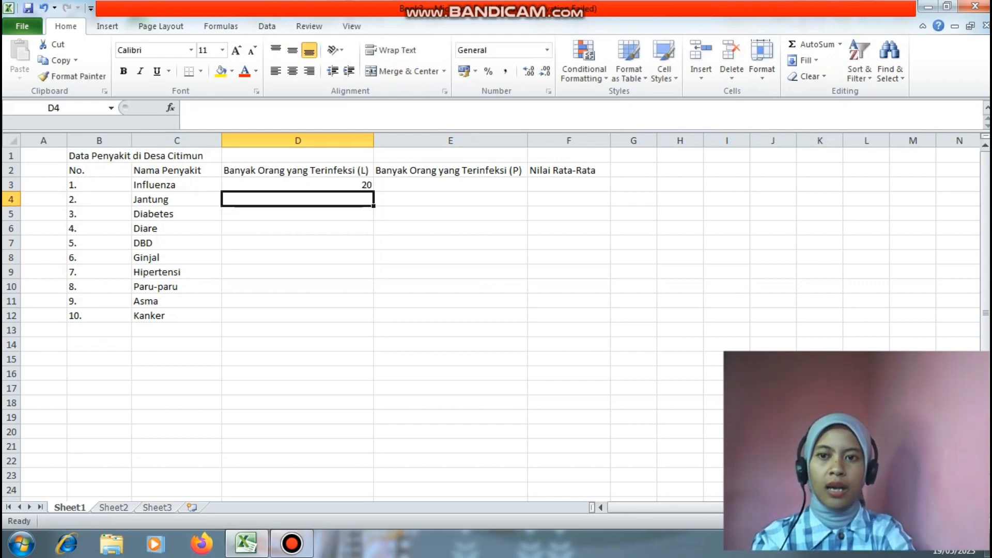
{"action": "type", "text": "3"}
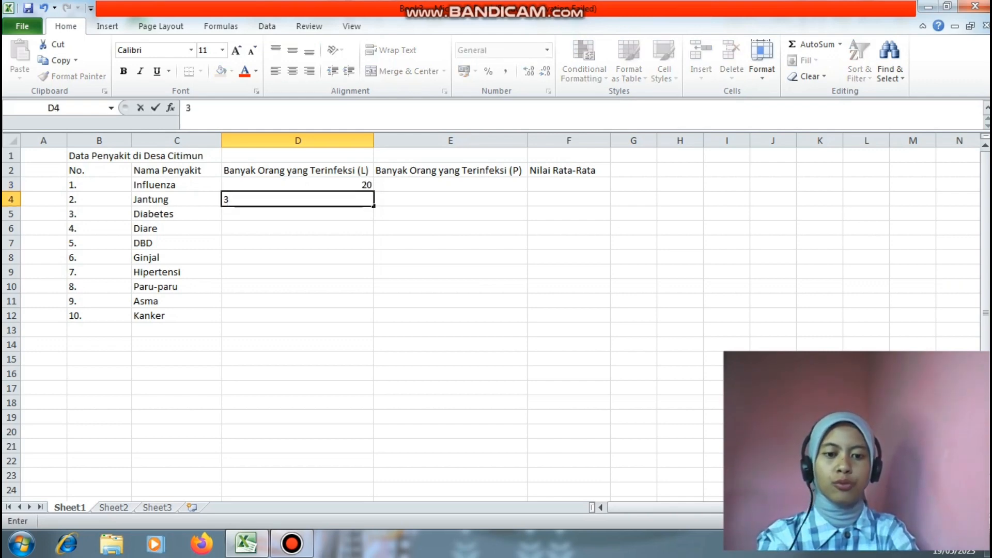
{"action": "type", "text": "0"}
{"action": "key", "text": "Return"}
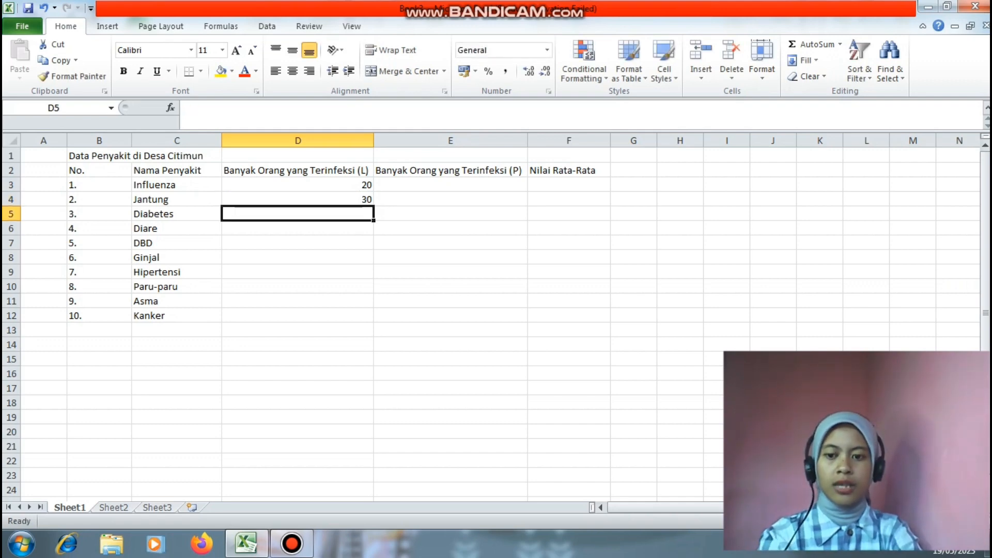
{"action": "type", "text": "45"}
{"action": "key", "text": "Return"}
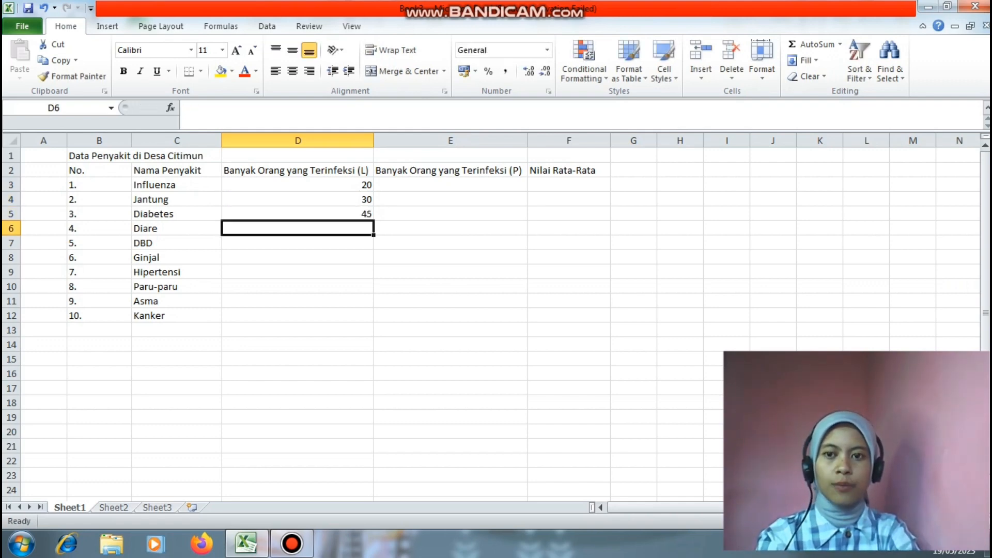
{"action": "type", "text": "40"}
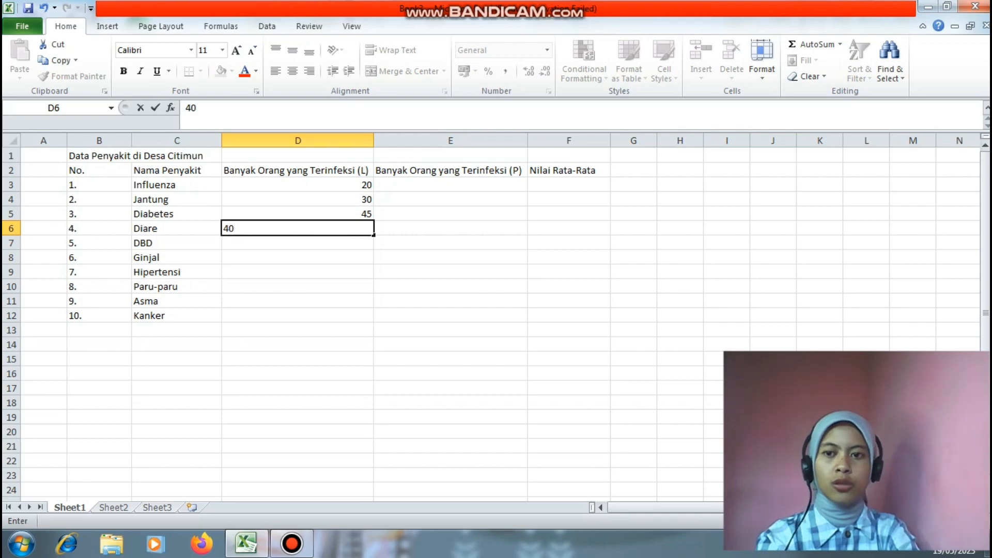
{"action": "key", "text": "Return"}
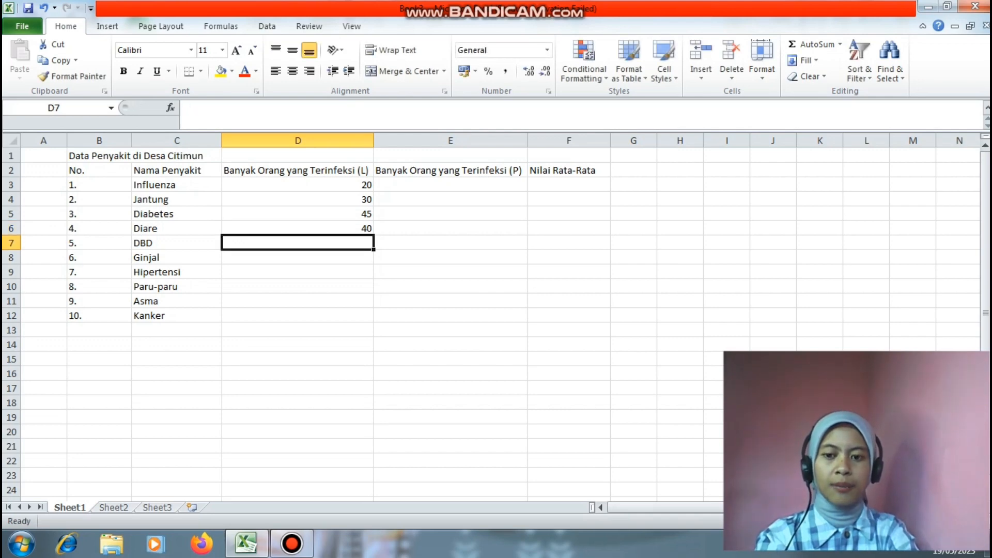
{"action": "type", "text": "15"}
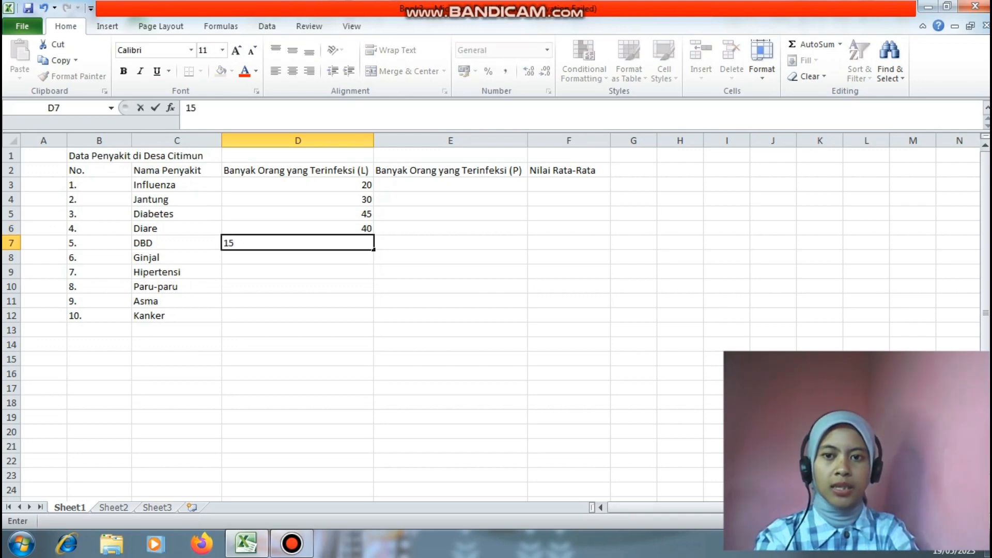
{"action": "key", "text": "Return"}
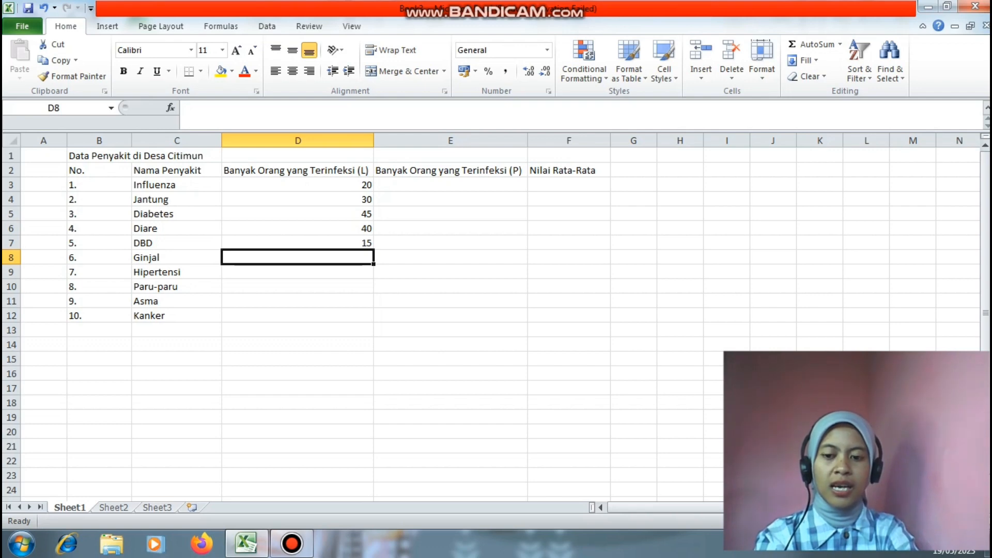
Enter the remaining male infection counts 25, 40, 20, 10 and 5 in cells D8 to D12
{"action": "type", "text": "2"}
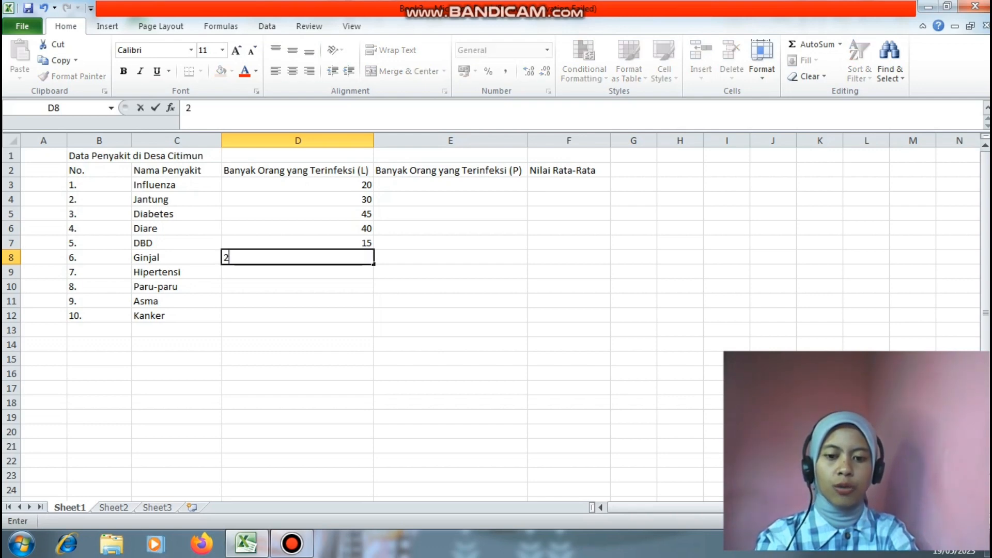
{"action": "type", "text": "5"}
{"action": "key", "text": "Return"}
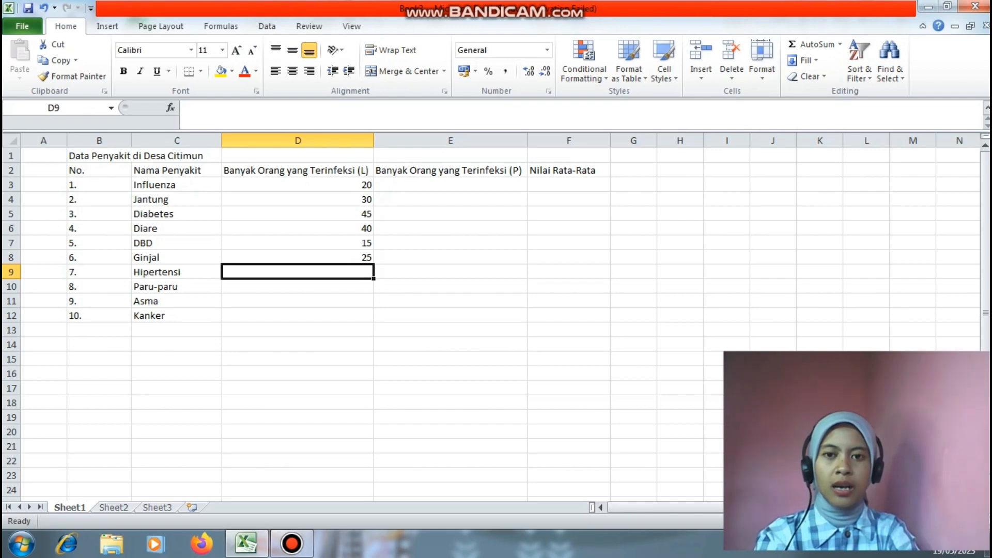
{"action": "type", "text": "4"}
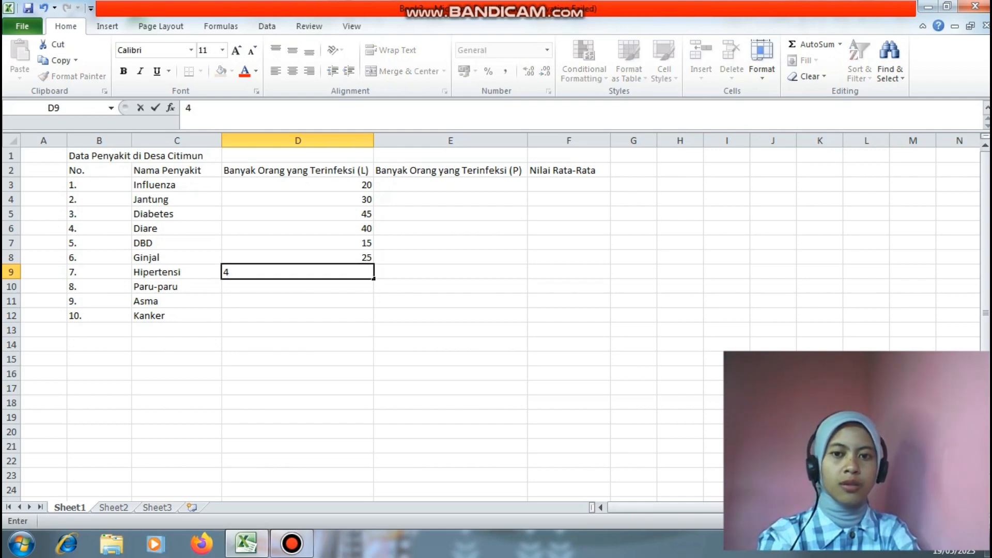
{"action": "type", "text": "0"}
{"action": "key", "text": "Return"}
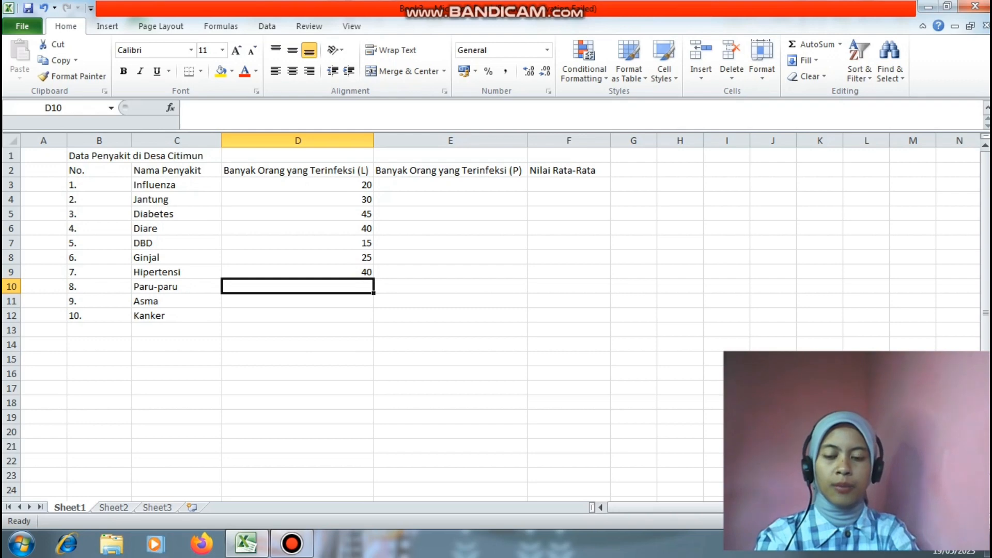
{"action": "type", "text": "20"}
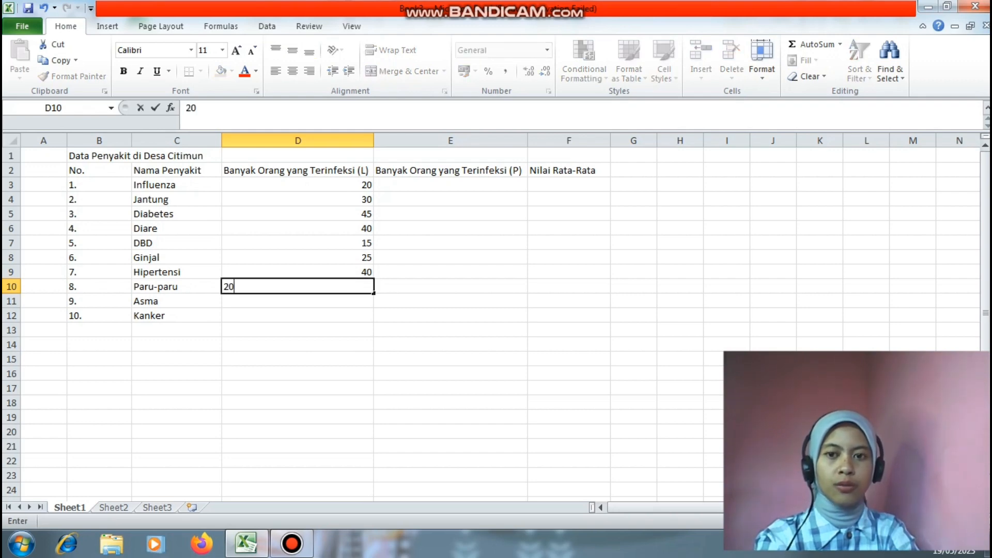
{"action": "key", "text": "Return"}
{"action": "type", "text": "1"}
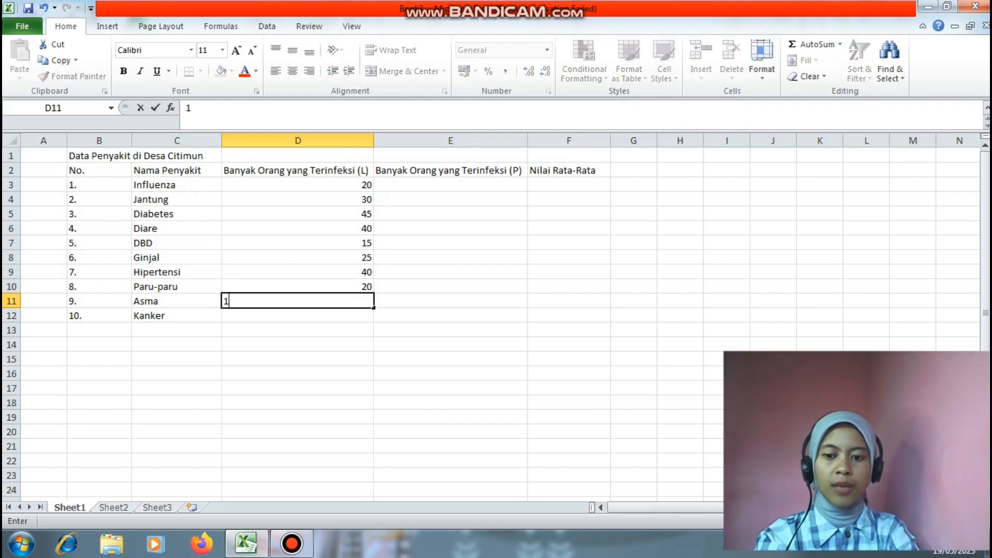
{"action": "type", "text": "0"}
{"action": "key", "text": "Return"}
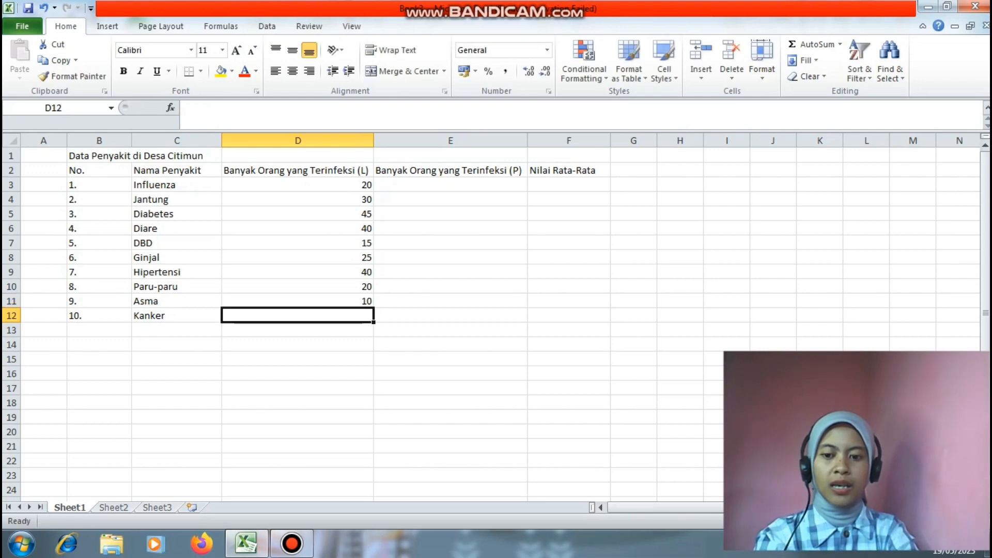
{"action": "type", "text": "5"}
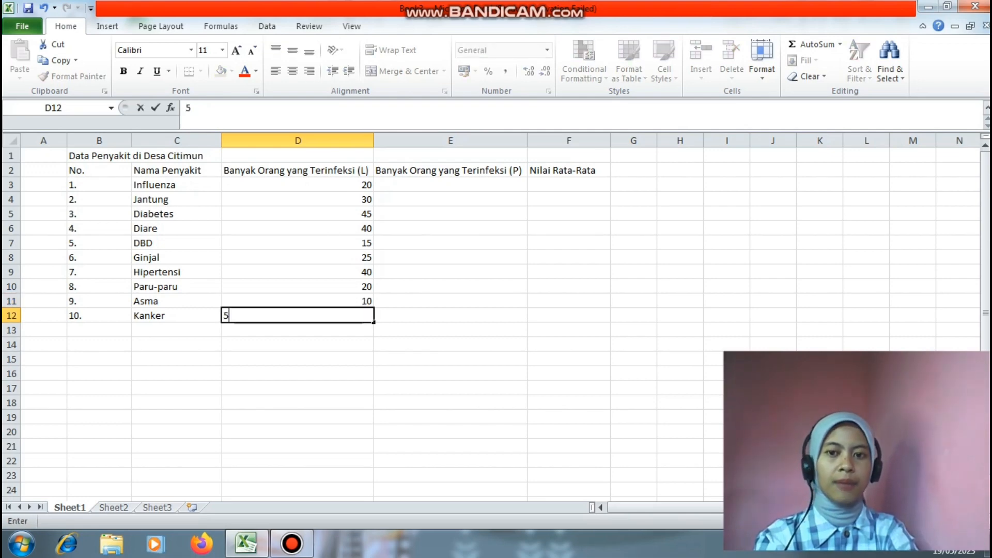
Enter the female infection counts 10, 20, 30, 40 and 45 in cells E3 to E7
{"action": "left_click", "coordinate": [451, 185]}
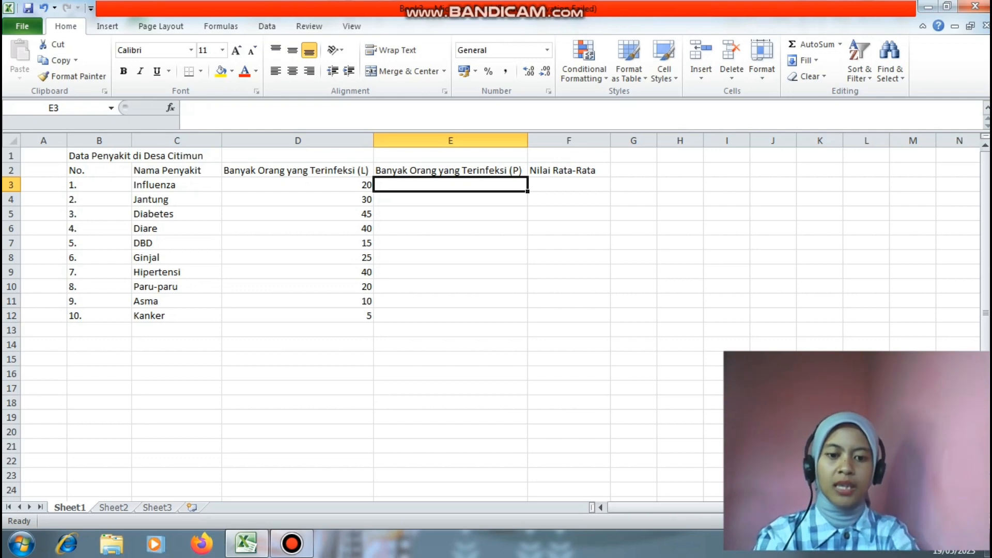
{"action": "type", "text": "10"}
{"action": "key", "text": "Return"}
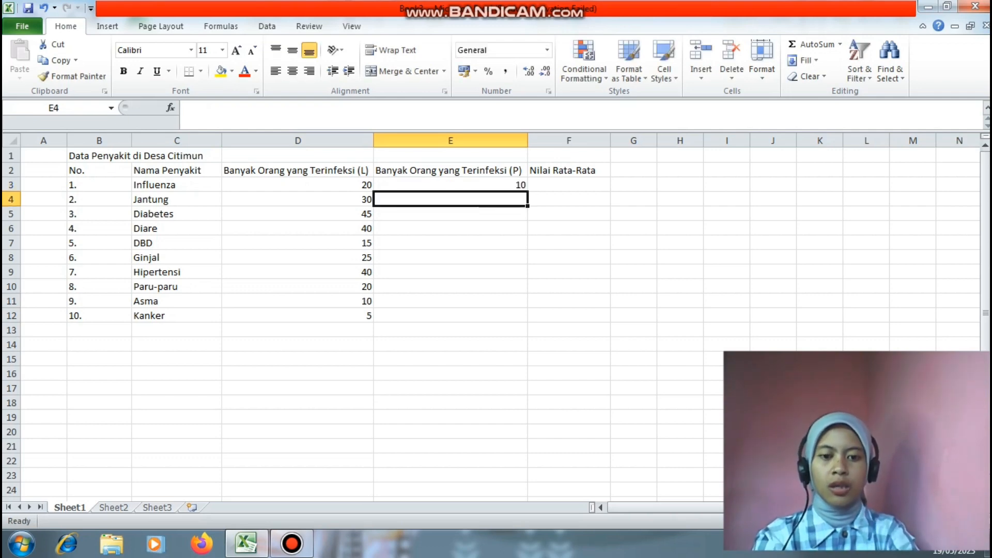
{"action": "type", "text": "20"}
{"action": "key", "text": "Return"}
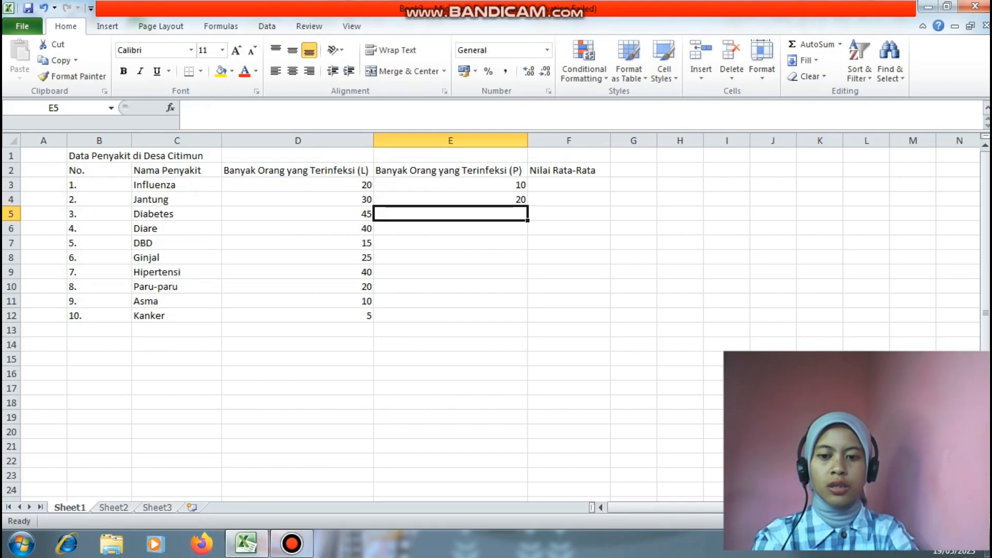
{"action": "type", "text": "30"}
{"action": "key", "text": "Return"}
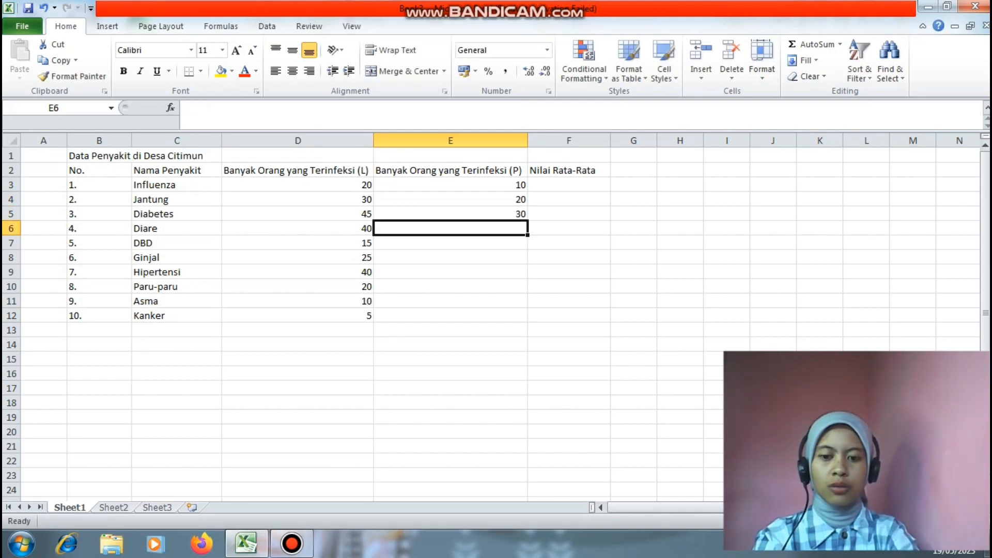
{"action": "type", "text": "40"}
{"action": "key", "text": "Return"}
{"action": "type", "text": "45"}
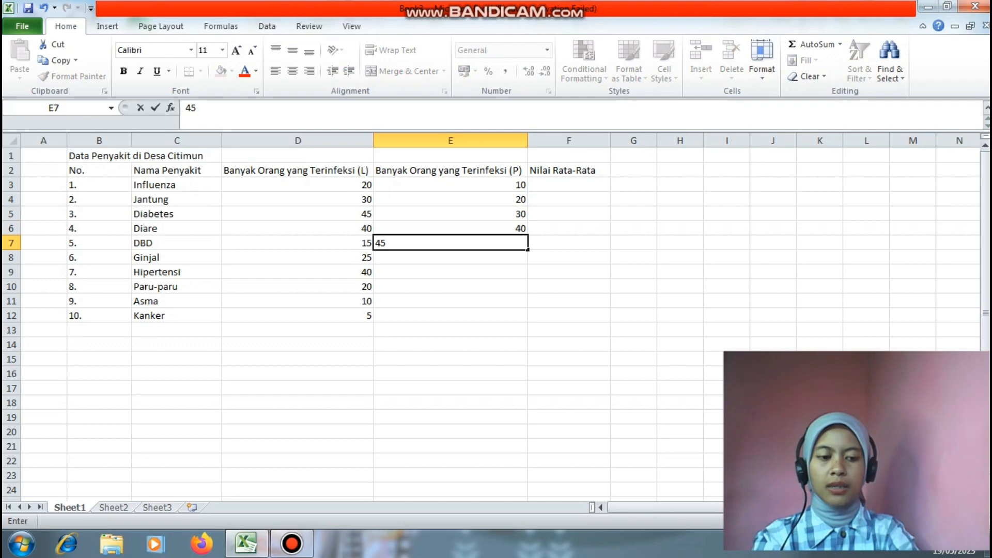
{"action": "key", "text": "Return"}
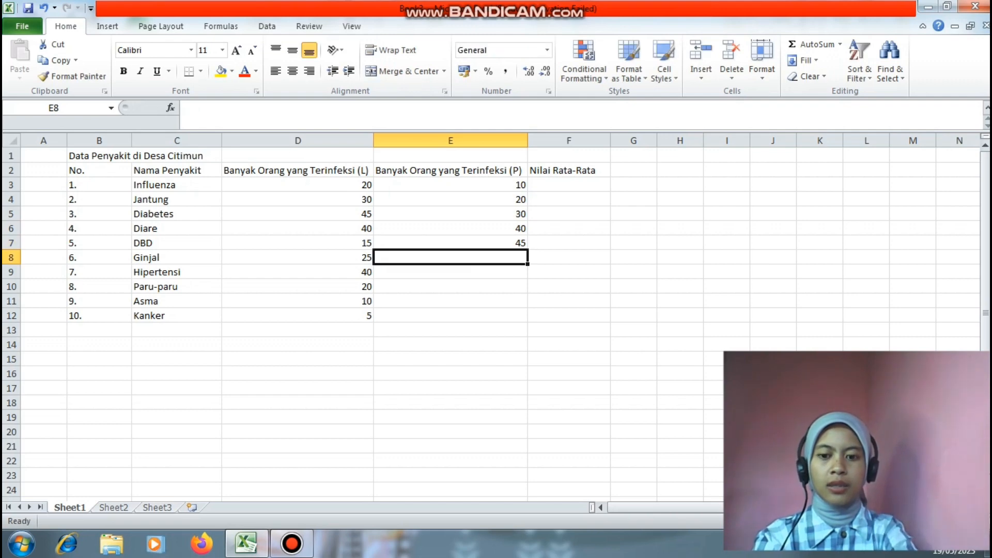
Enter the remaining female infection counts 10, 15, 40, 25 and 9 in cells E8 to E12
{"action": "type", "text": "10"}
{"action": "key", "text": "Return"}
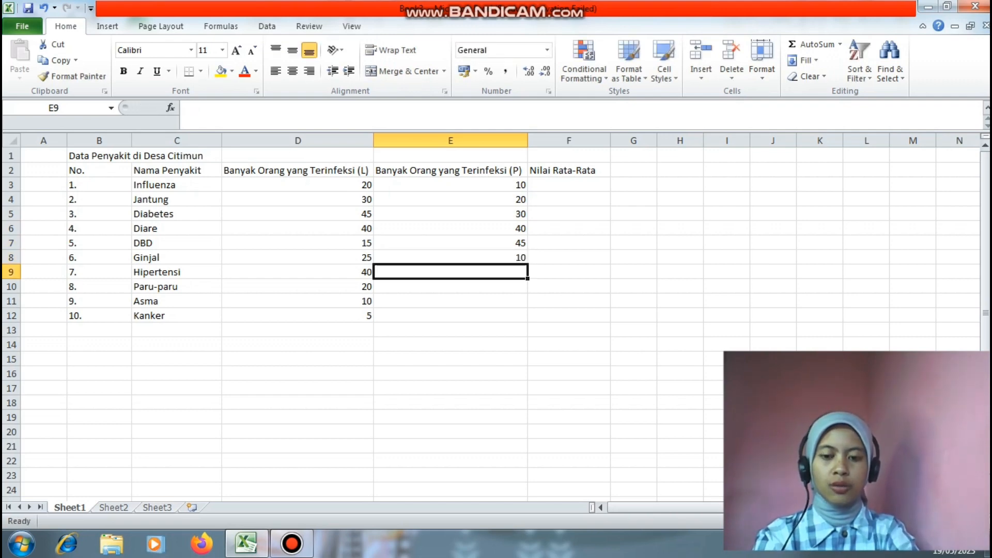
{"action": "type", "text": "15"}
{"action": "key", "text": "Return"}
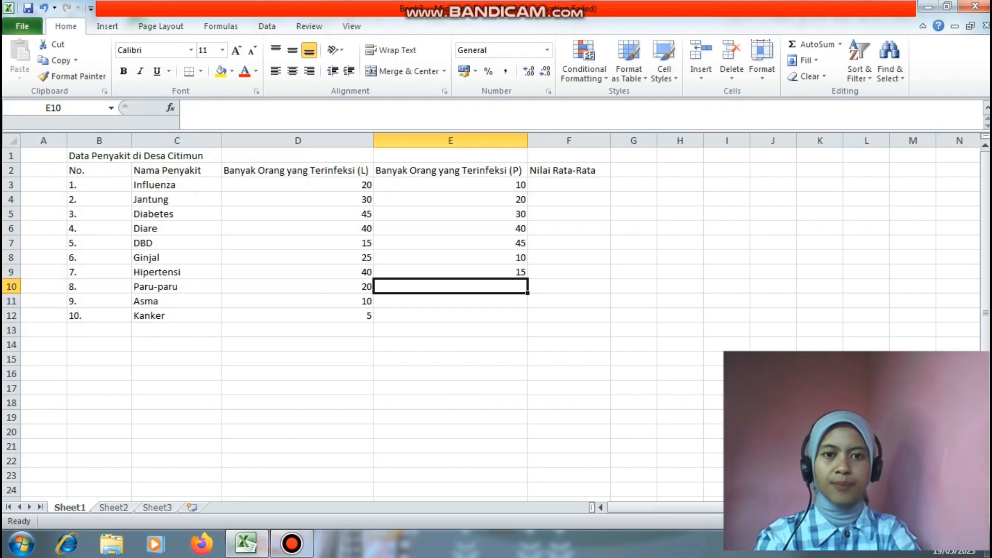
{"action": "type", "text": "4"}
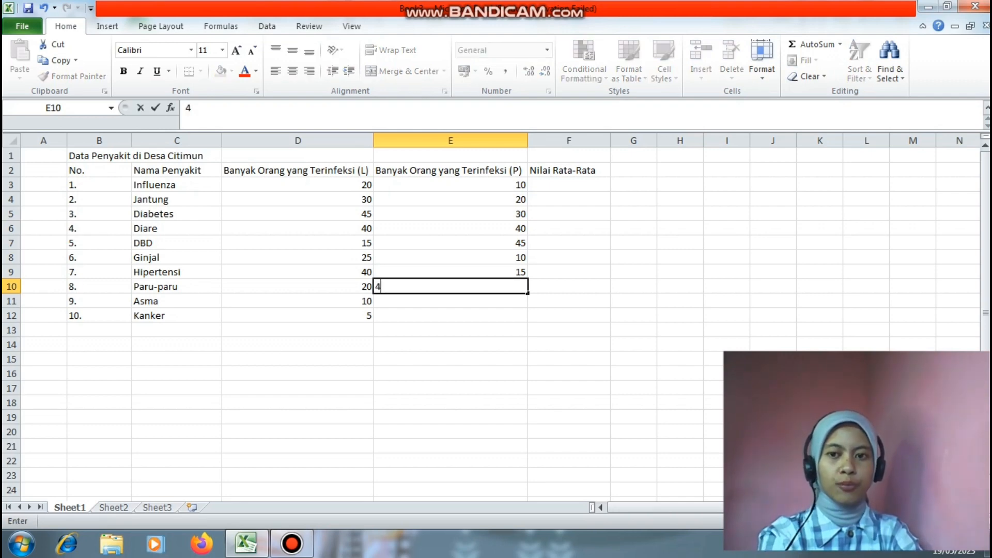
{"action": "type", "text": "0"}
{"action": "key", "text": "Return"}
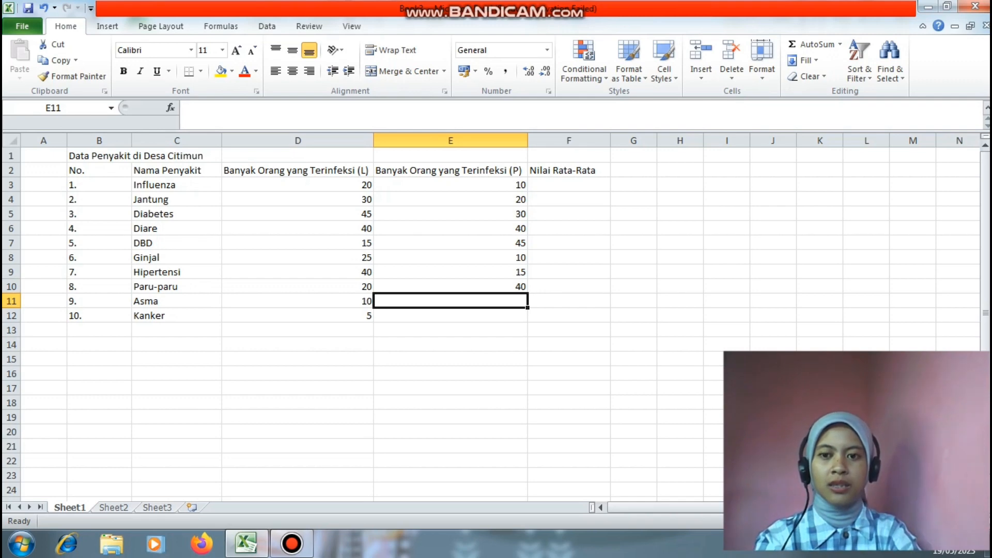
{"action": "type", "text": "25"}
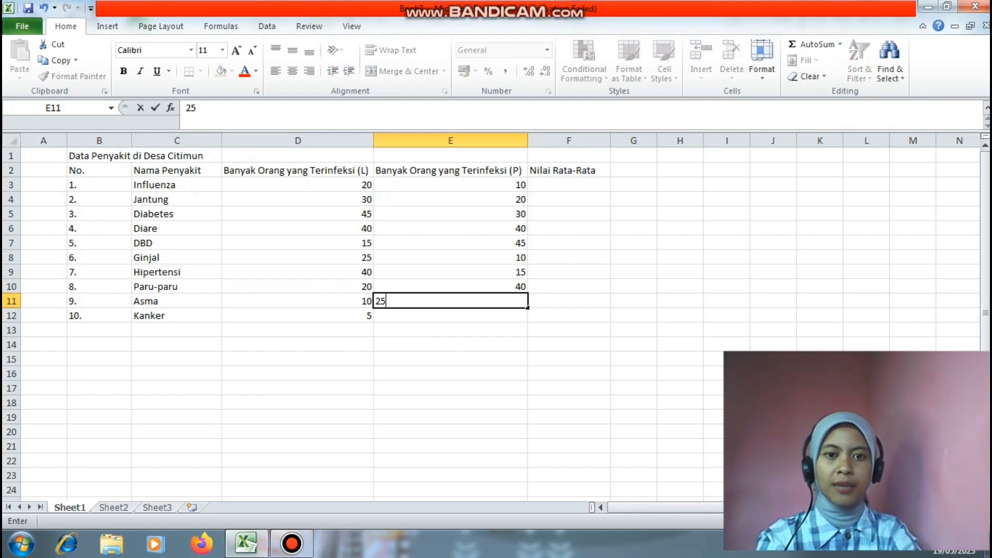
{"action": "key", "text": "Return"}
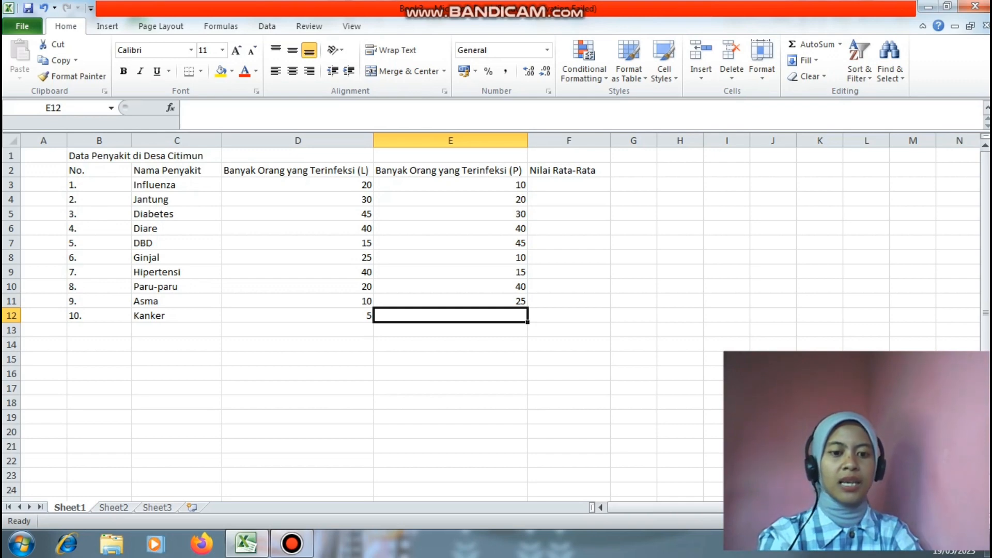
{"action": "type", "text": "9"}
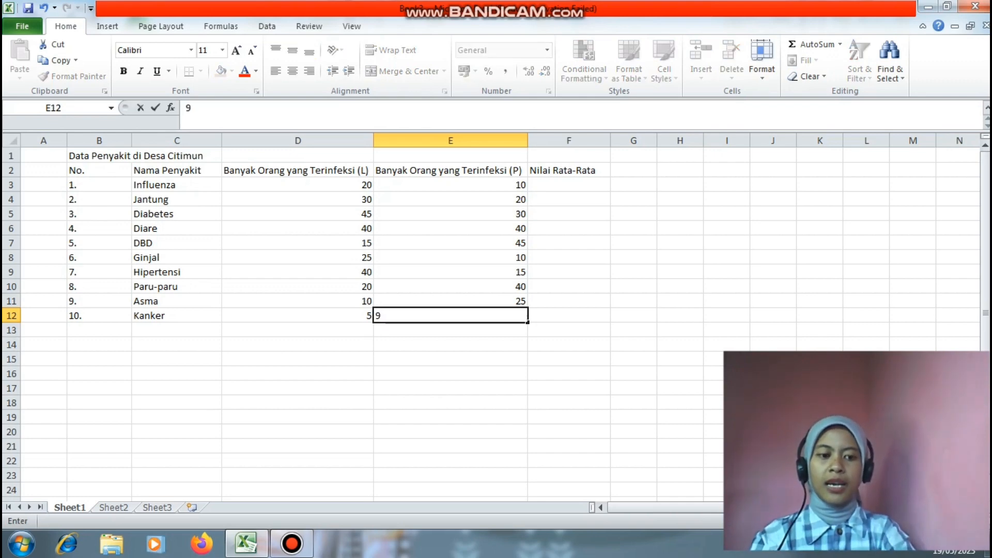
{"action": "key", "text": "Return"}
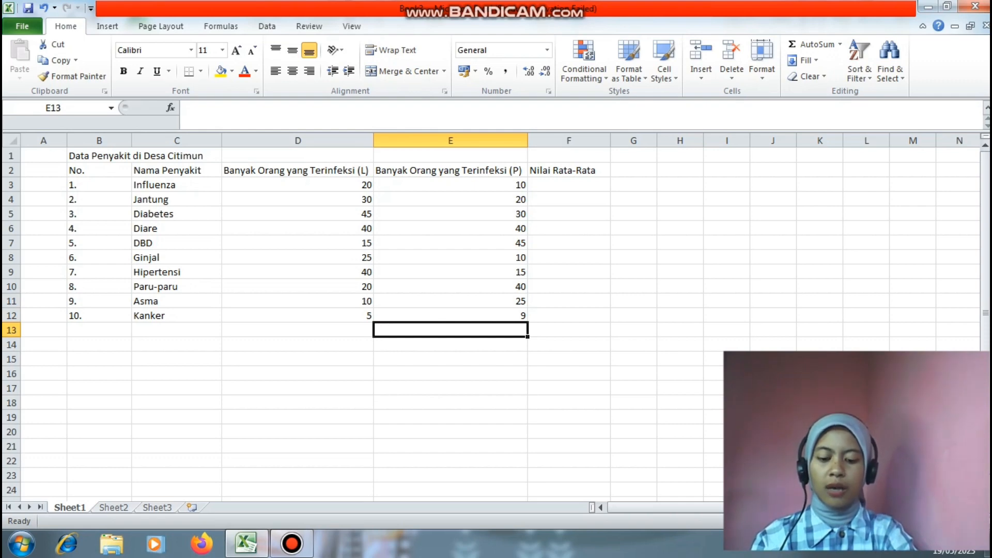
Label cell C13 "Nilai yang Sering Muncul" and widen column C to fit the text
{"action": "left_click", "coordinate": [177, 330]}
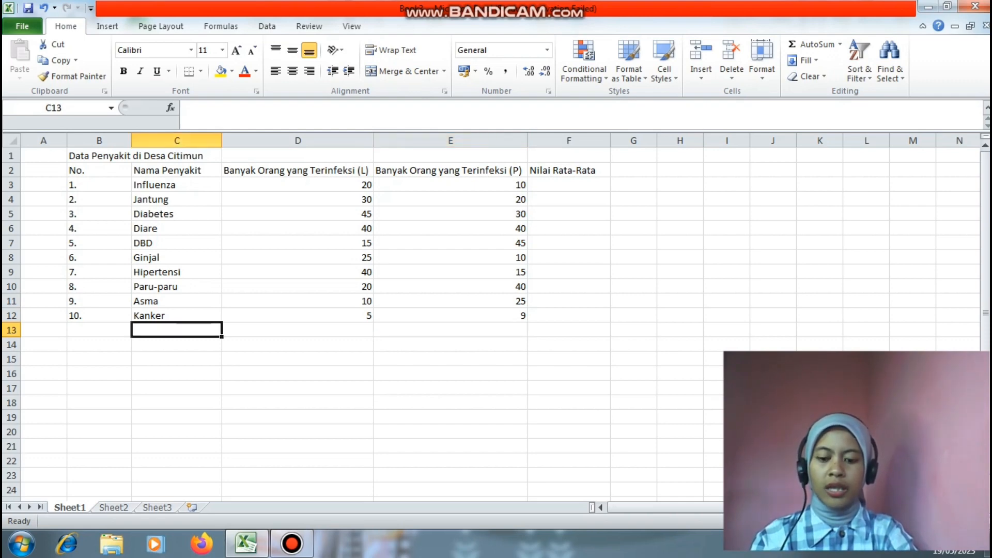
{"action": "type", "text": "Nilai"}
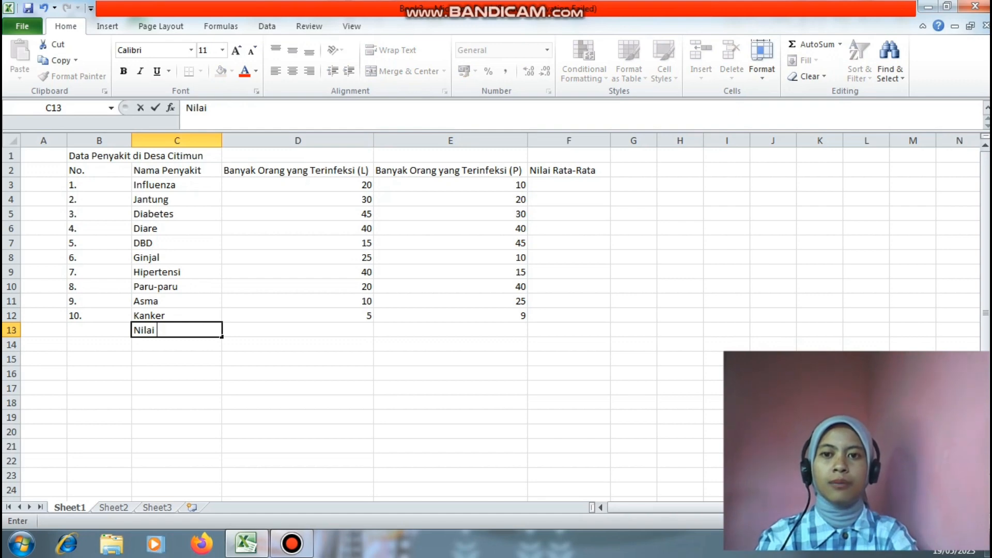
{"action": "type", "text": "y"}
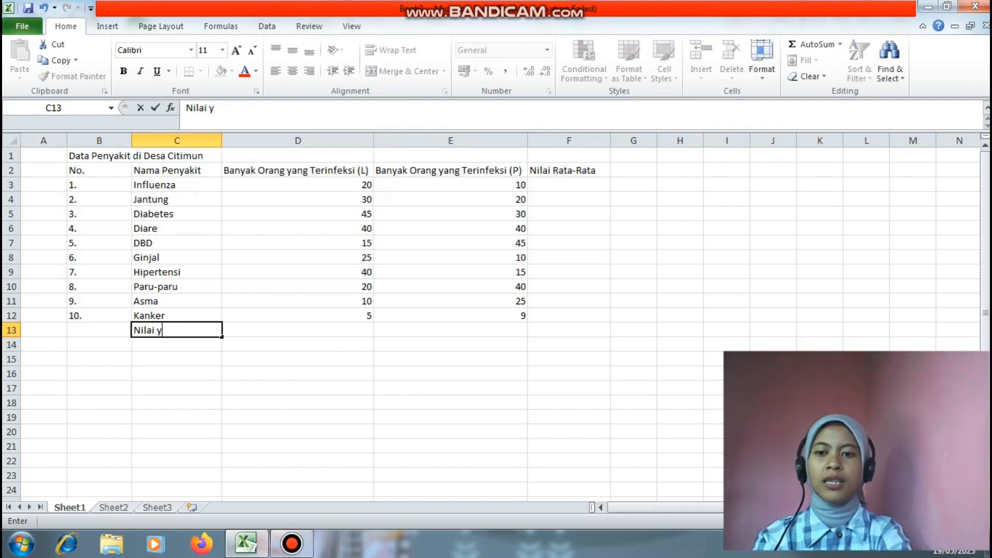
{"action": "type", "text": "ang Sering Munv"}
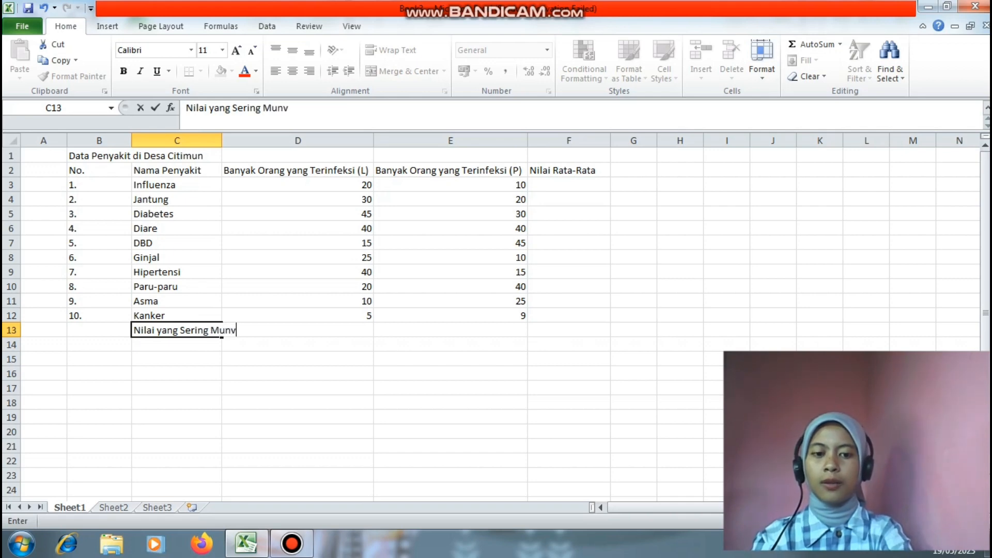
{"action": "key", "text": "BackSpace"}
{"action": "type", "text": "cul"}
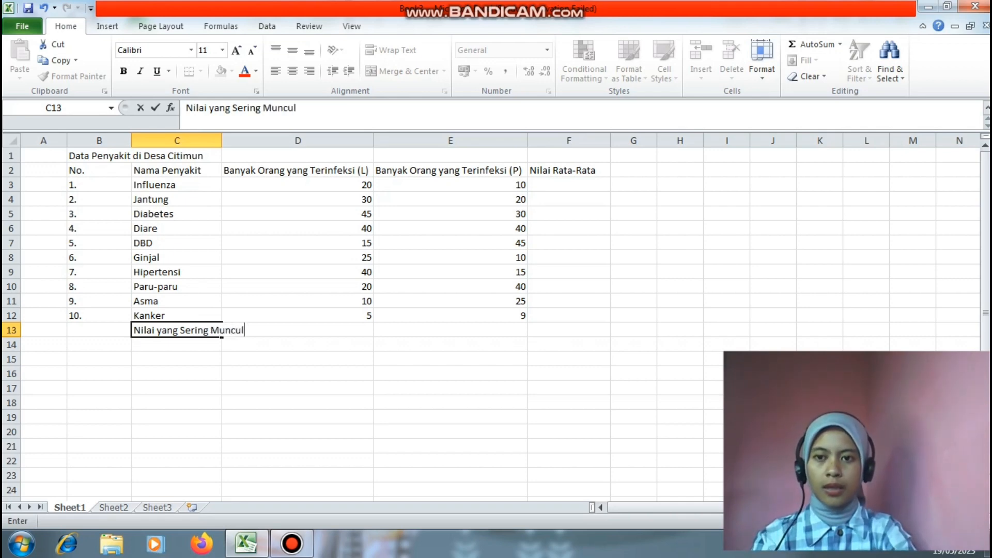
{"action": "key", "text": "Return"}
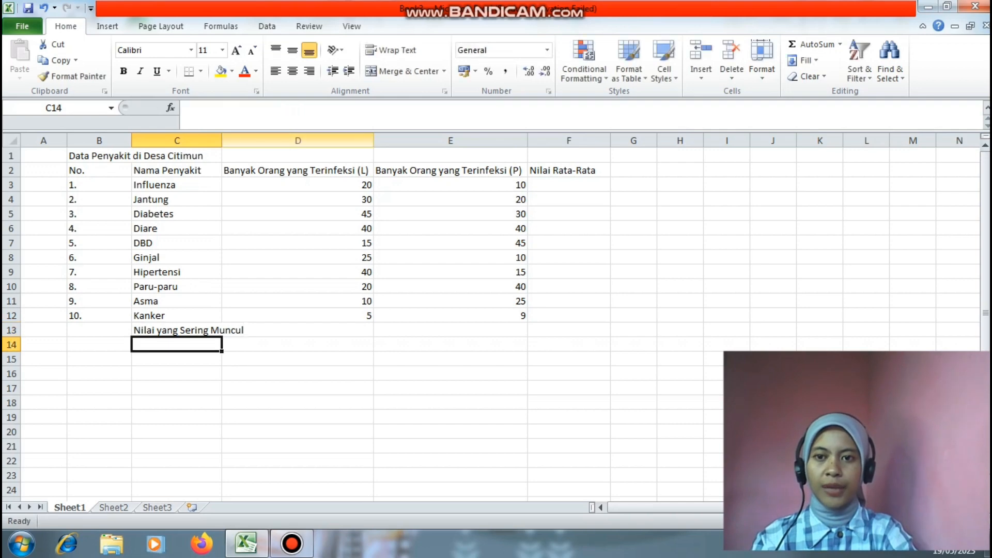
{"action": "left_click_drag", "start_coordinate": [222, 140], "coordinate": [247, 140]}
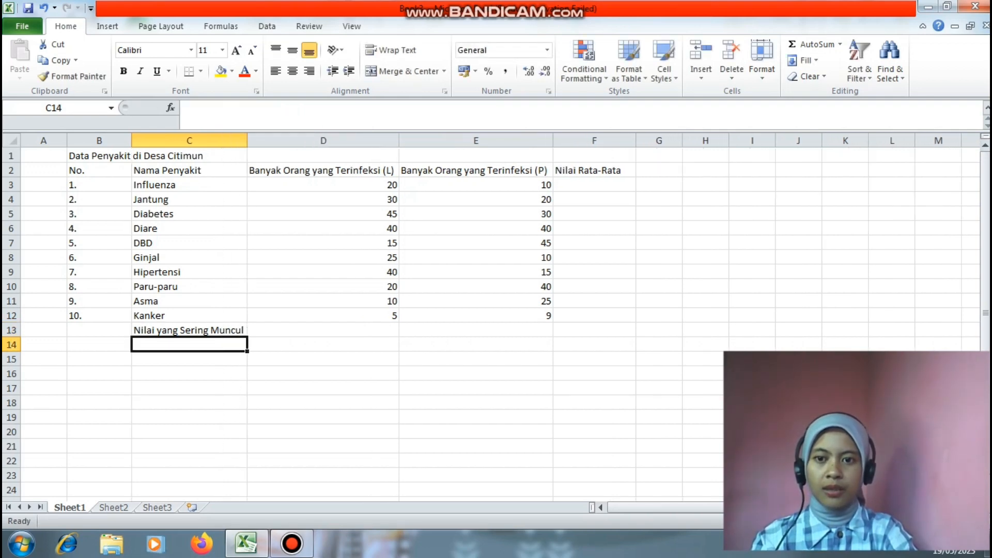
Add the label "Nilai Tengah" in cell C14 below "Nilai yang Sering Muncul"
{"action": "left_click", "coordinate": [323, 330]}
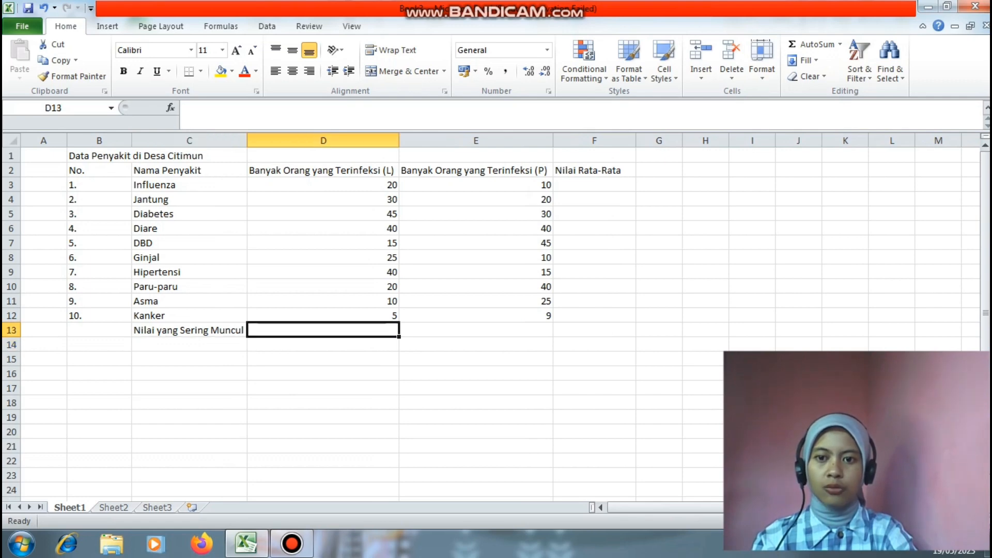
{"action": "left_click", "coordinate": [189, 345]}
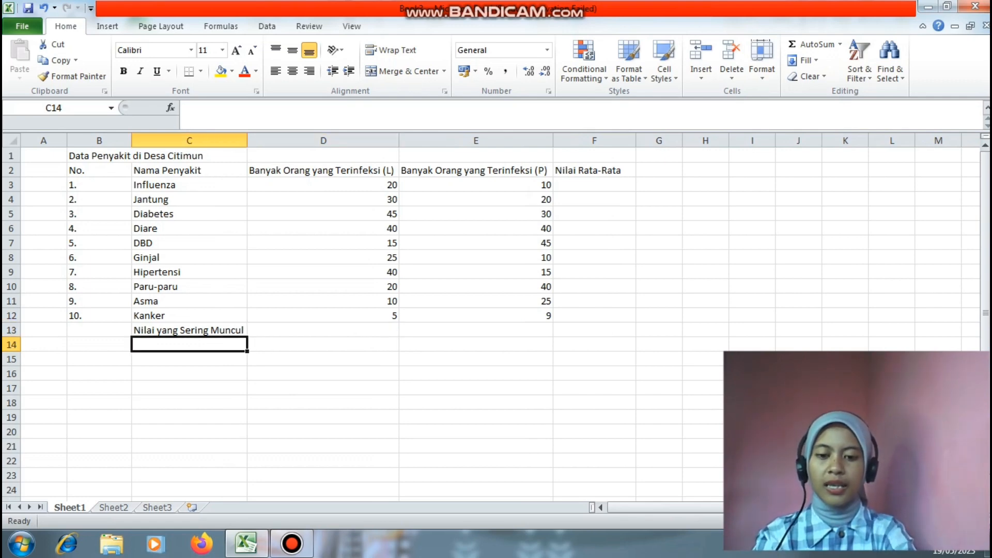
{"action": "type", "text": "Nilai Teng"}
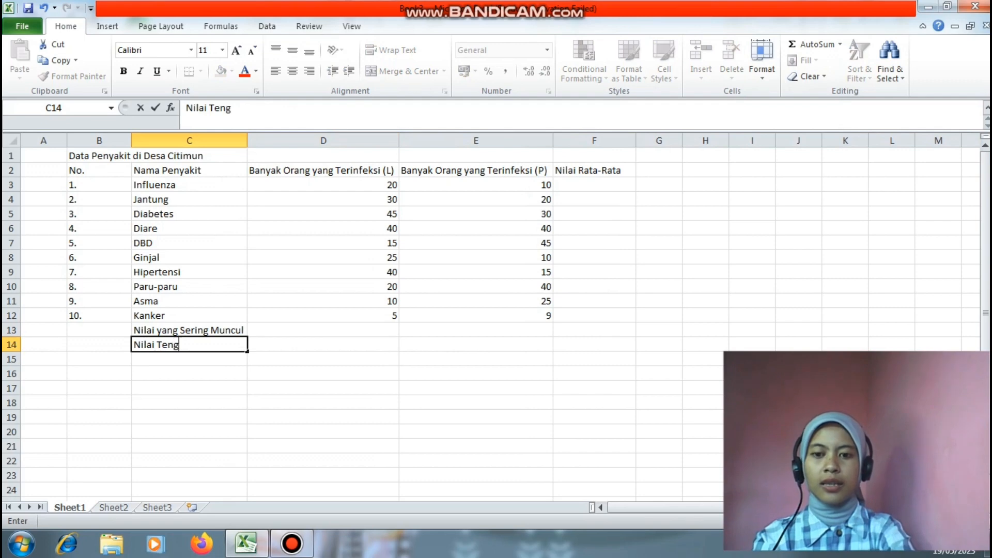
{"action": "type", "text": "ah"}
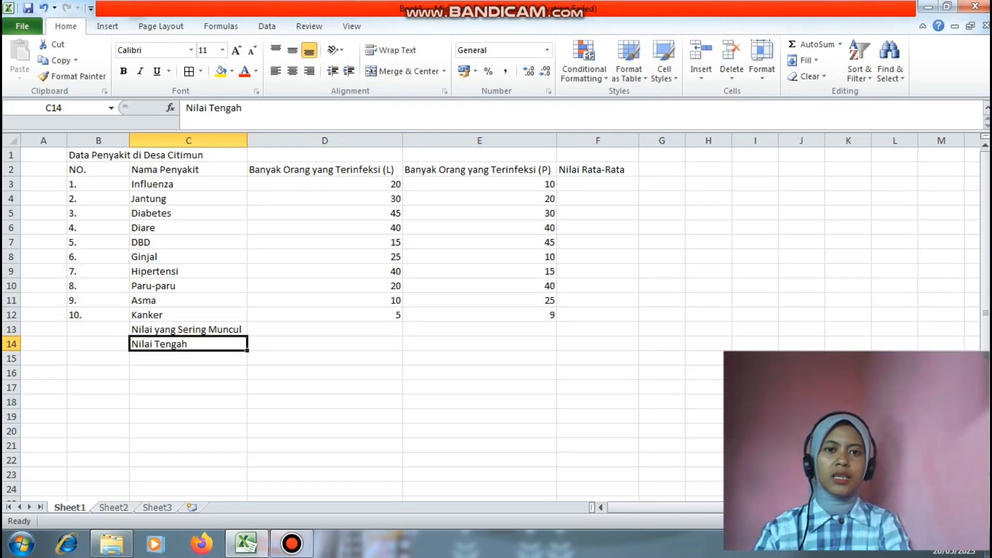
Calculate the average for Influenza in cell F3 with the formula =AVERAGE(D3:E3)
{"action": "left_click", "coordinate": [598, 184]}
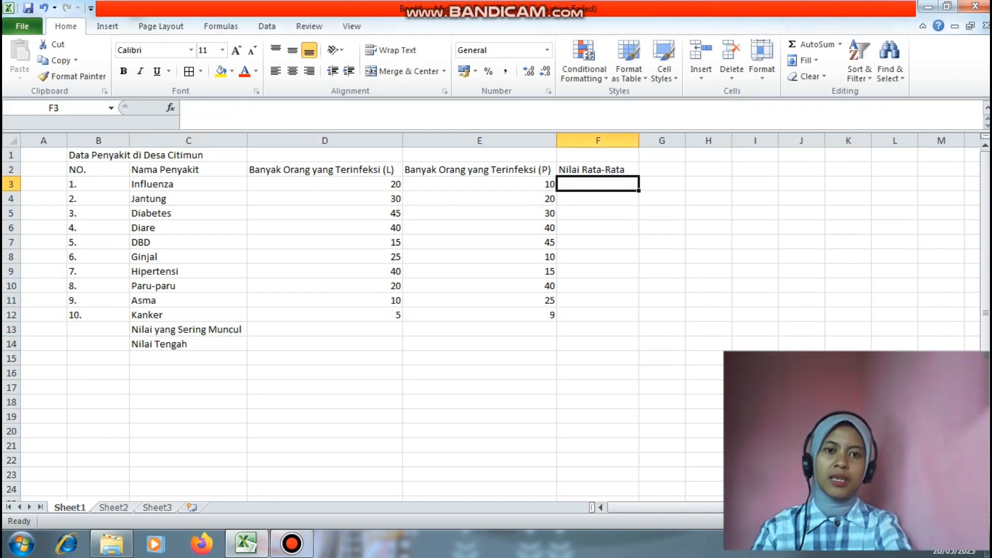
{"action": "type", "text": "="}
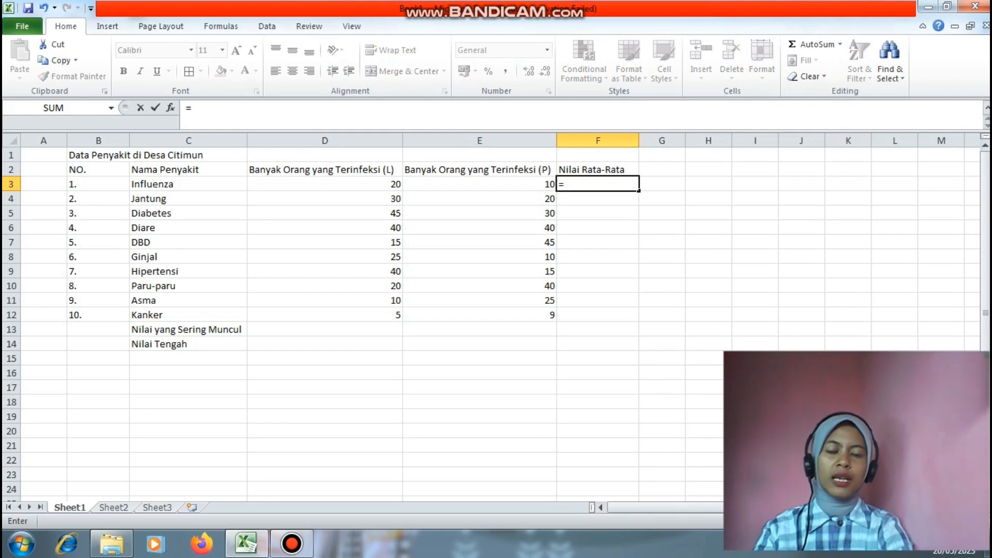
{"action": "type", "text": "AVERA"}
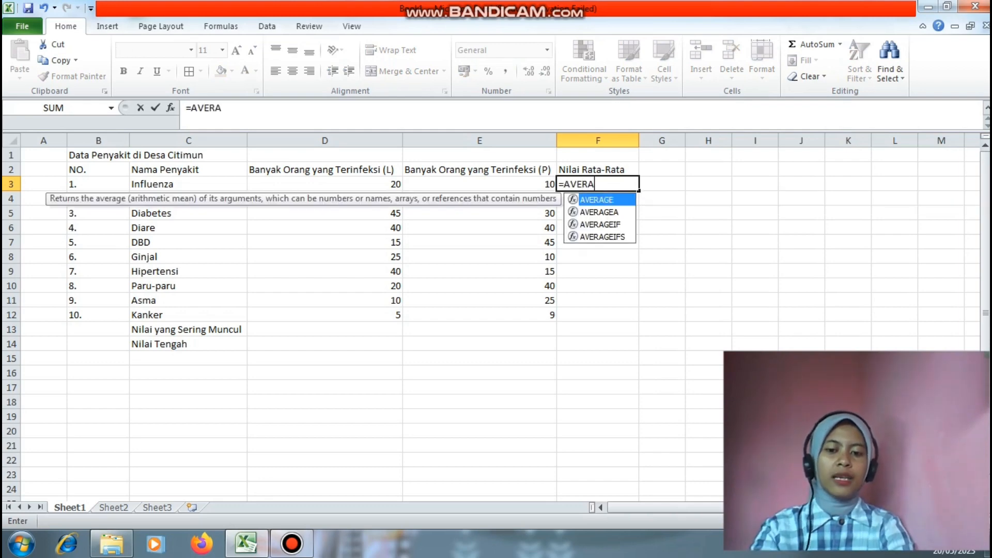
{"action": "type", "text": "GE("}
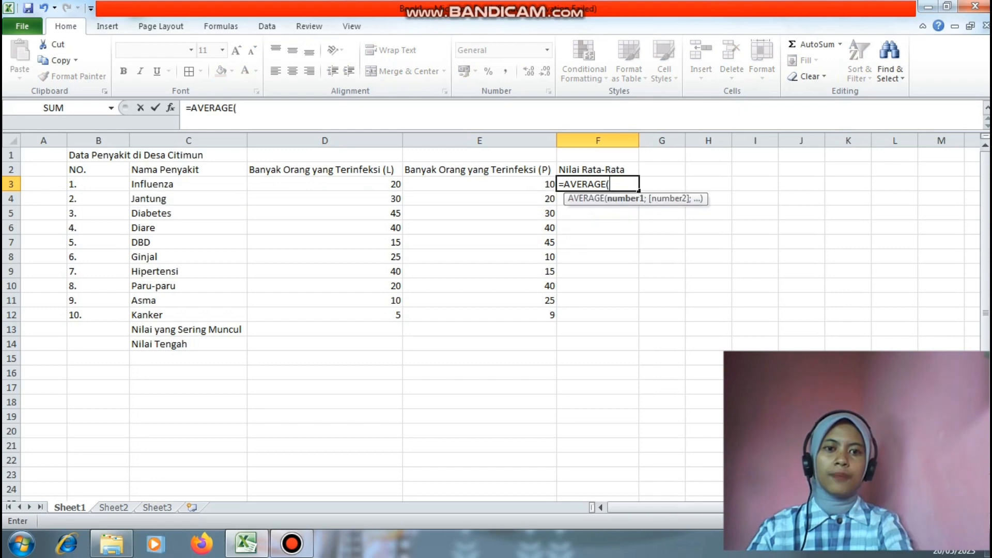
{"action": "left_click", "coordinate": [325, 184]}
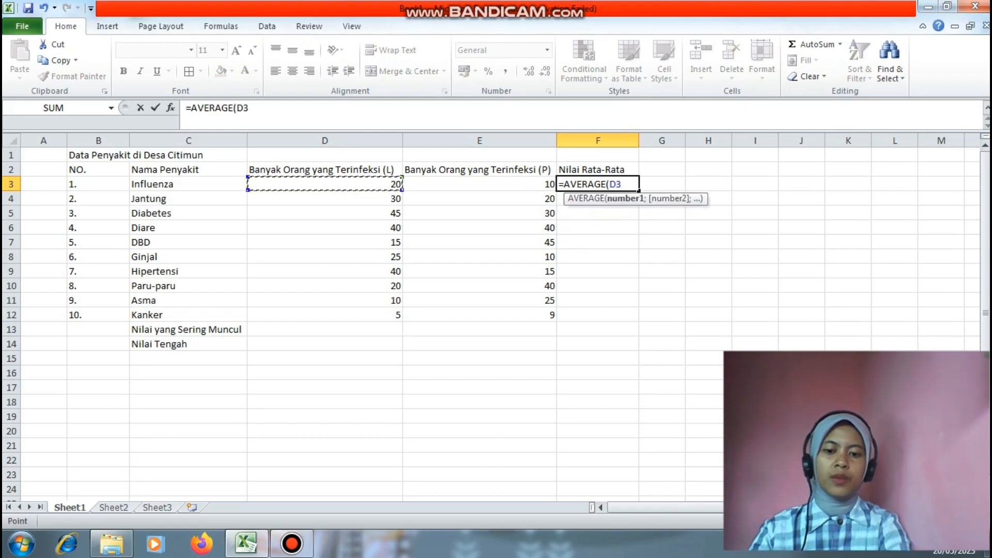
{"action": "type", "text": ":"}
{"action": "key", "text": "Right"}
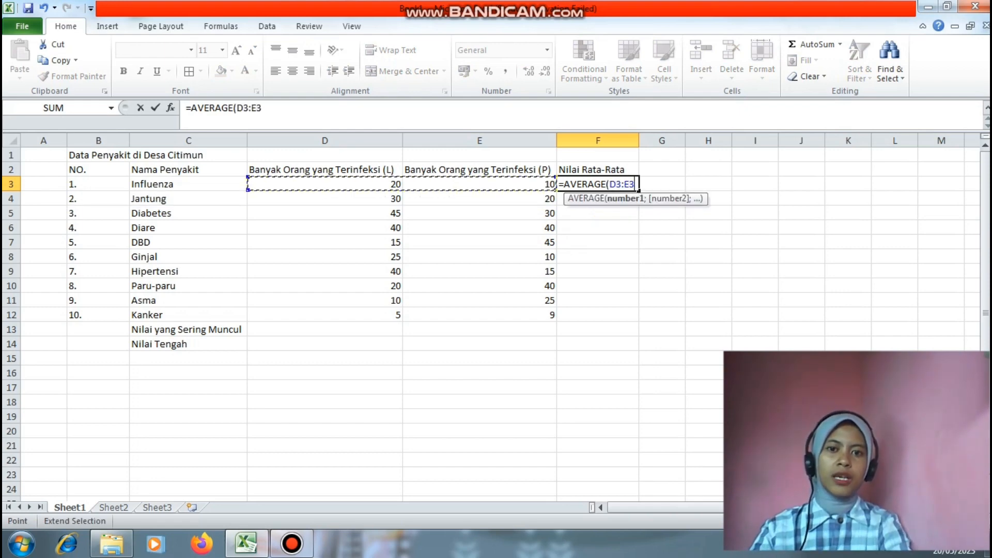
{"action": "type", "text": ")"}
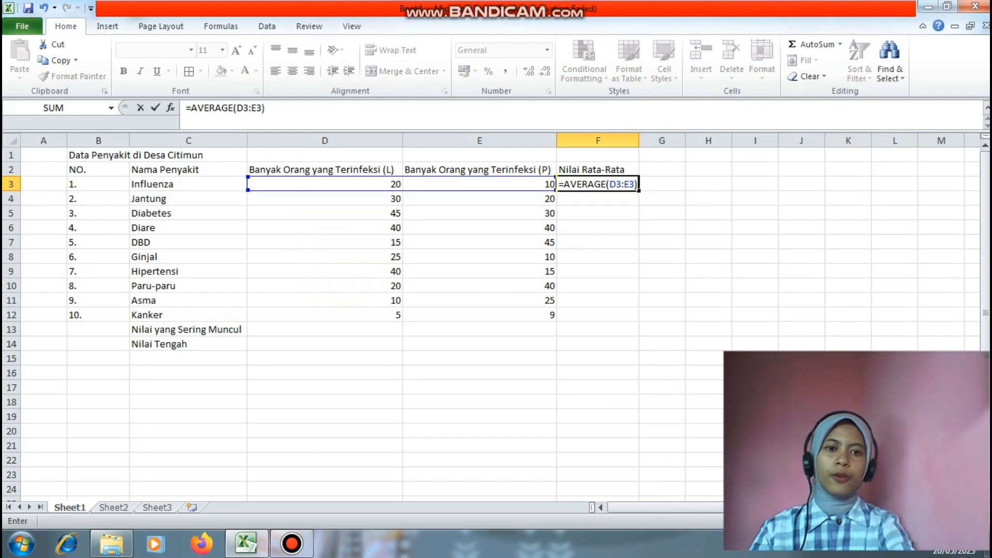
{"action": "key", "text": "Return"}
Calculate the average for Jantung in cell F4 with the formula =AVERAGE(D4:E4)
{"action": "type", "text": "="}
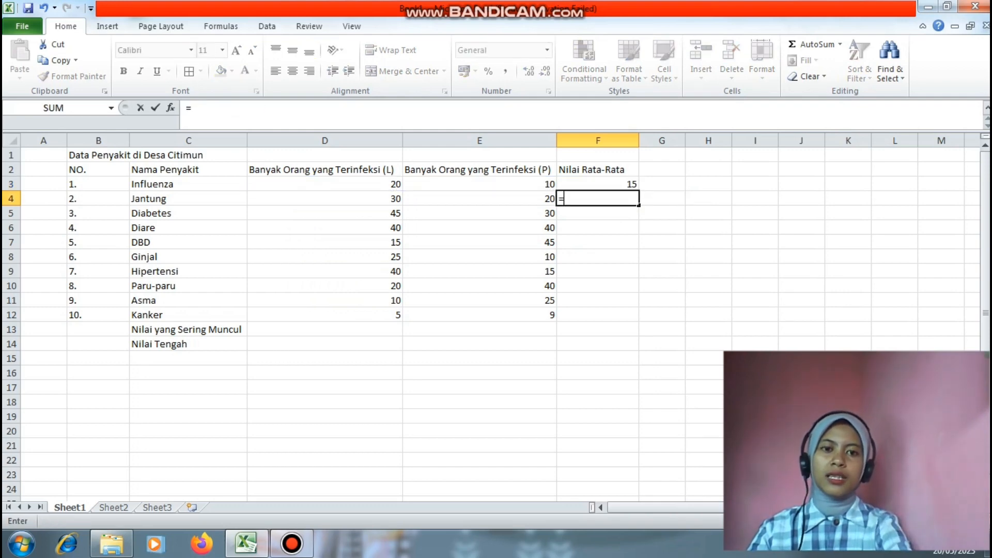
{"action": "type", "text": "AVERAGE("}
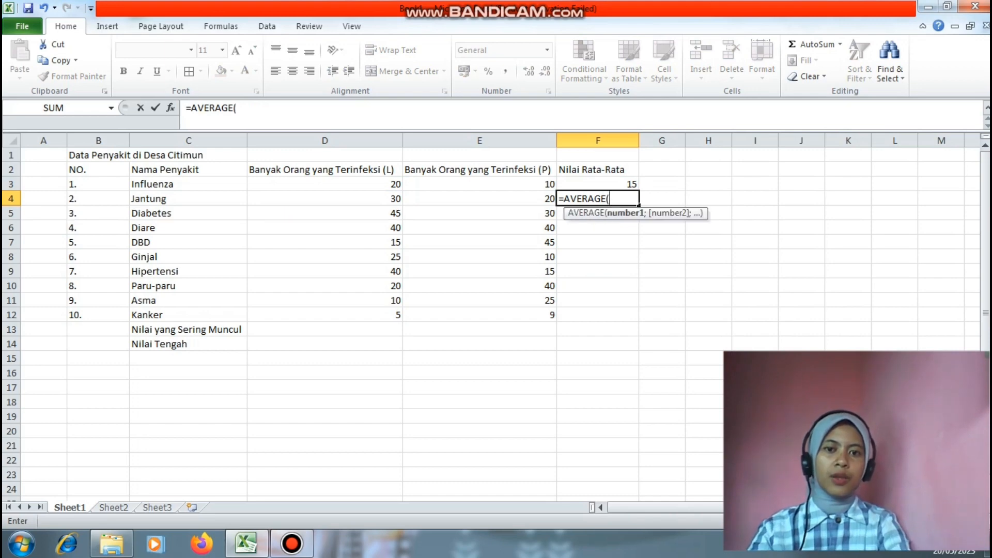
{"action": "key", "text": "Left"}
{"action": "key", "text": "Left"}
{"action": "type", "text": ":"}
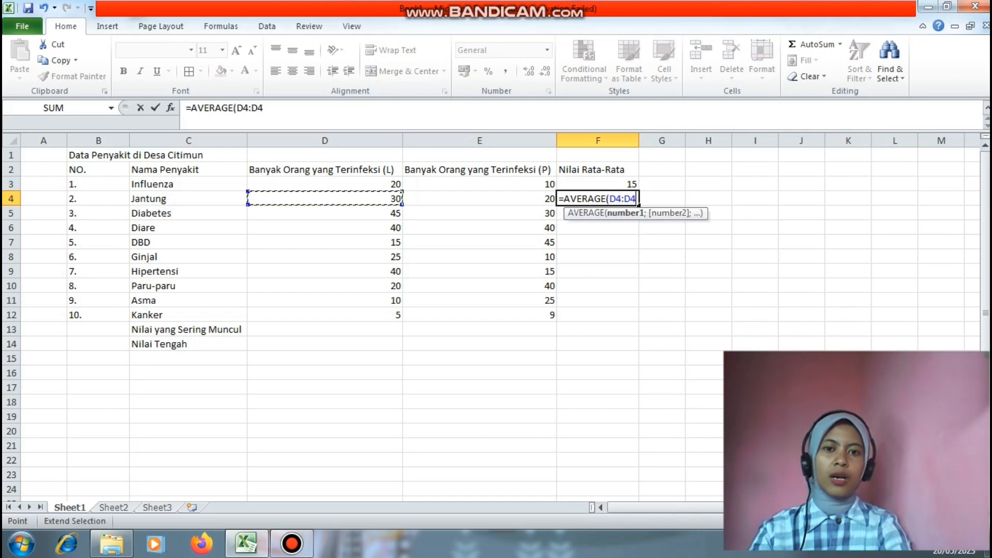
{"action": "key", "text": "Right"}
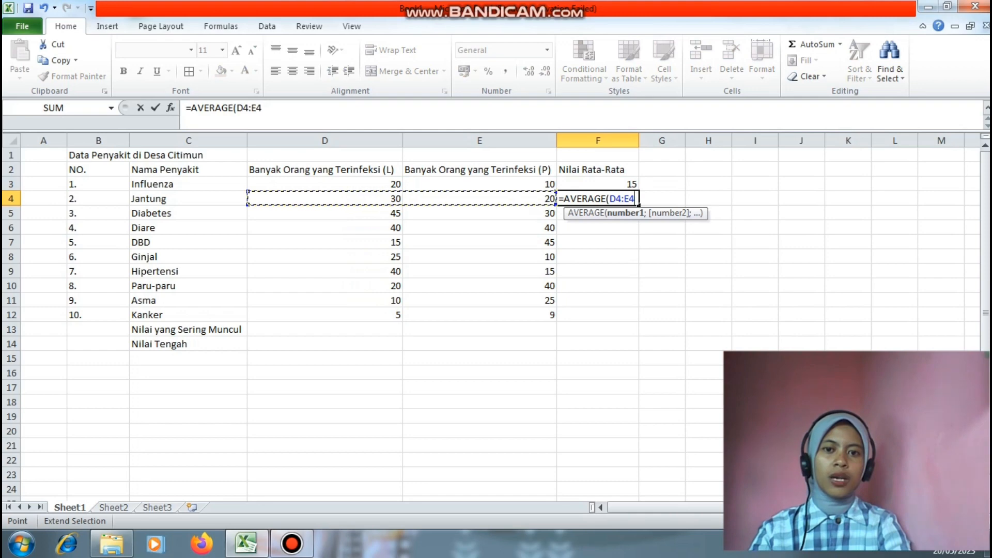
{"action": "type", "text": ")"}
{"action": "key", "text": "Return"}
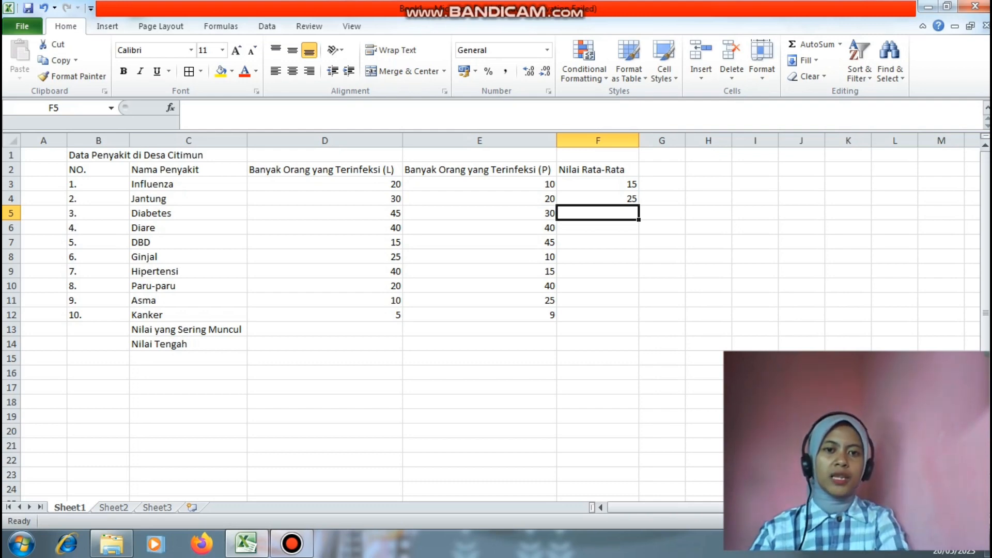
Fill the average formula from cell F3 down through F12 to cover all ten diseases
{"action": "left_click", "coordinate": [598, 184]}
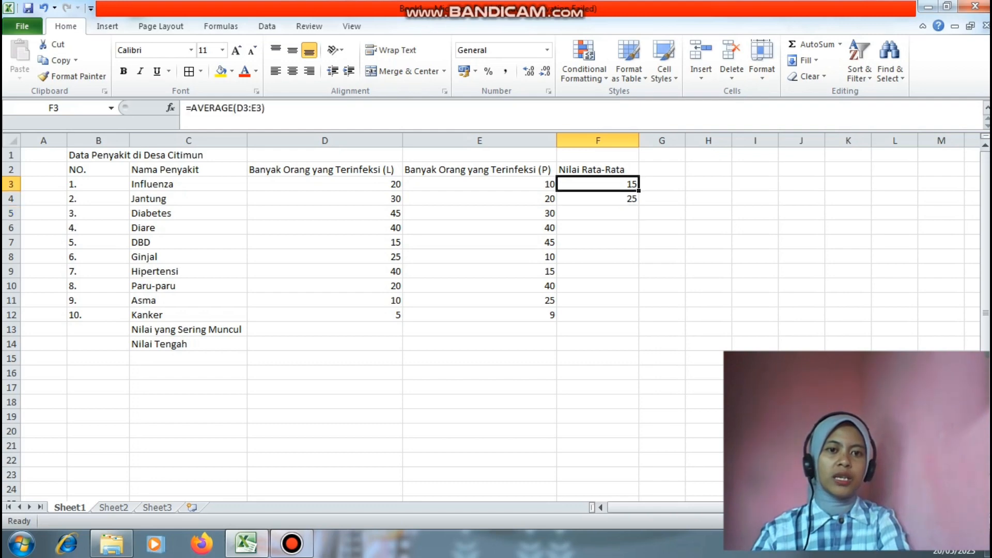
{"action": "left_click_drag", "start_coordinate": [639, 191], "coordinate": [638, 321]}
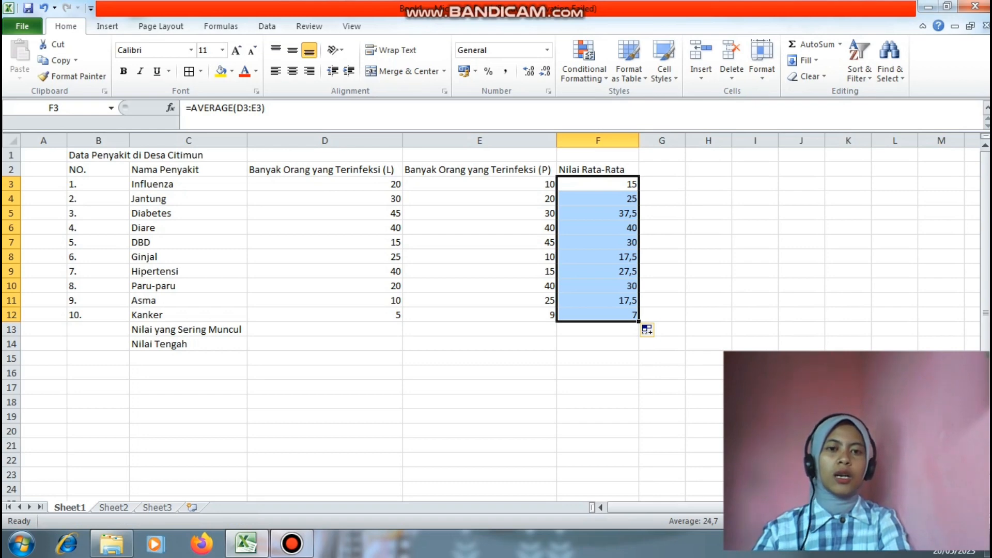
{"action": "left_click", "coordinate": [662, 300]}
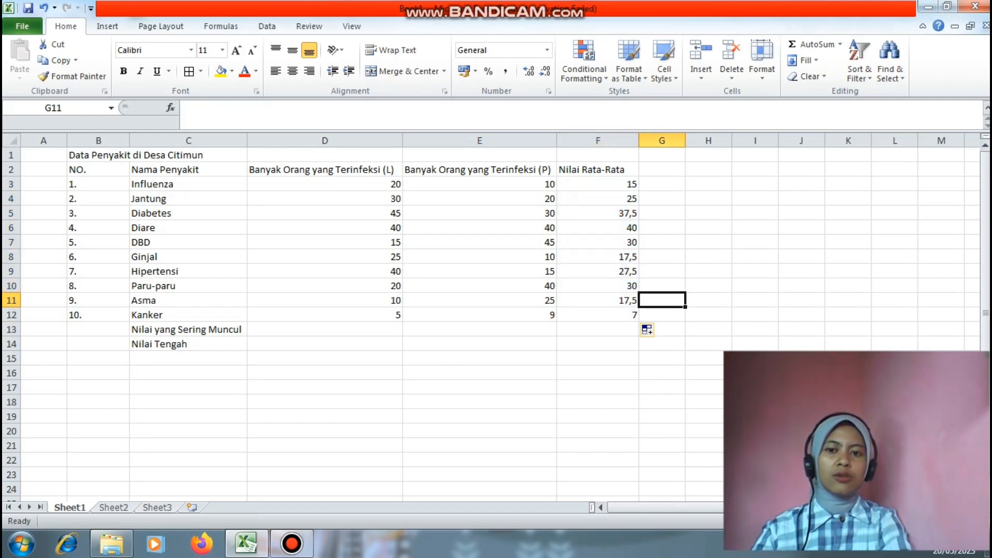
Calculate the most frequent male infection count in cell D13 with the formula =MODE(D3:D12)
{"action": "left_click", "coordinate": [325, 329]}
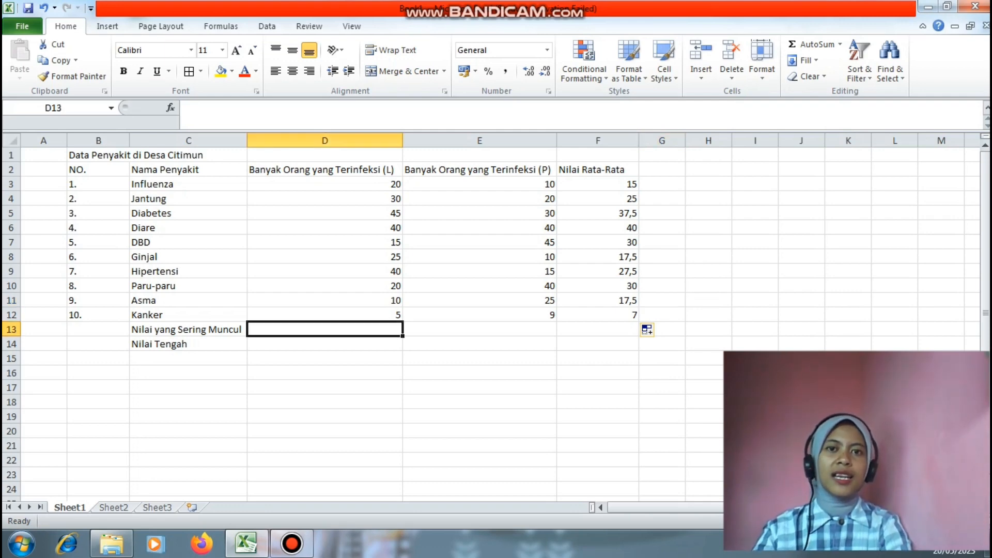
{"action": "type", "text": "="}
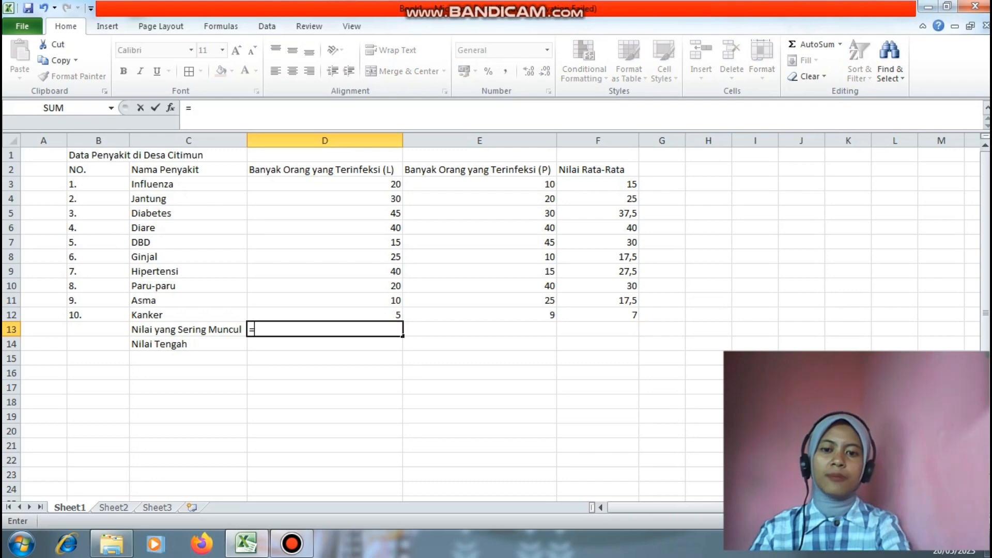
{"action": "type", "text": "MODE("}
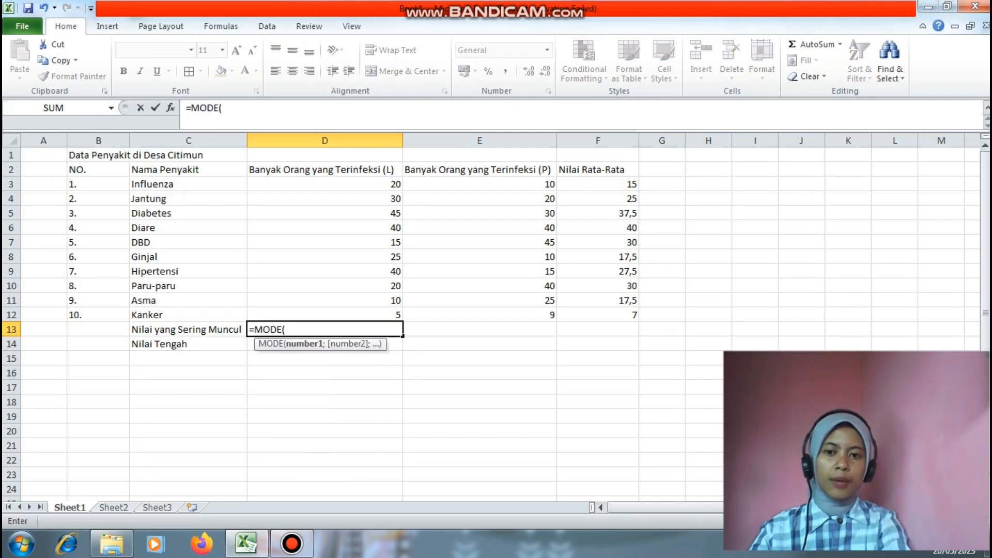
{"action": "left_click_drag", "start_coordinate": [361, 184], "coordinate": [398, 315]}
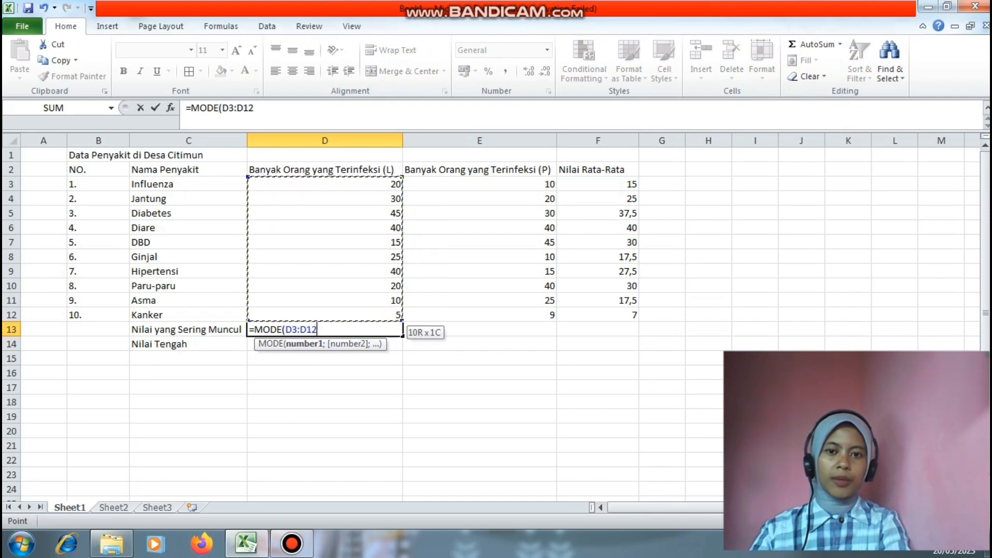
{"action": "type", "text": ")"}
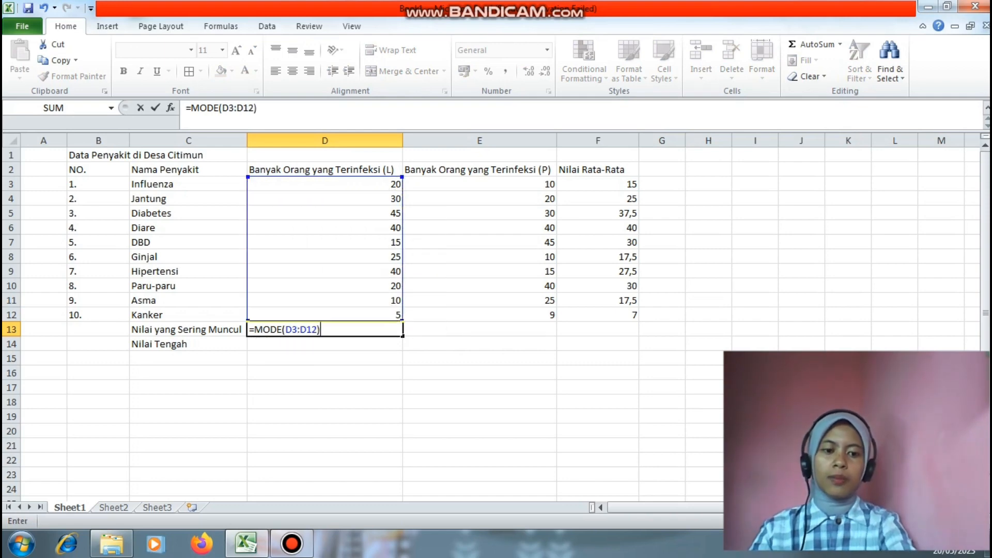
{"action": "key", "text": "Return"}
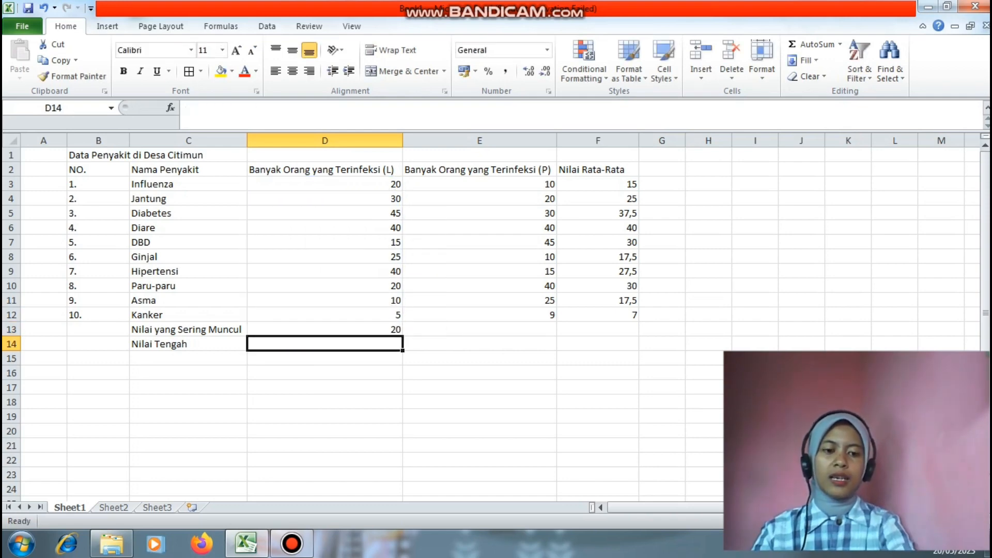
Calculate the median of the male infection counts in cell D14 with the formula =MEDIAN(D3:D12)
{"action": "type", "text": "=MED"}
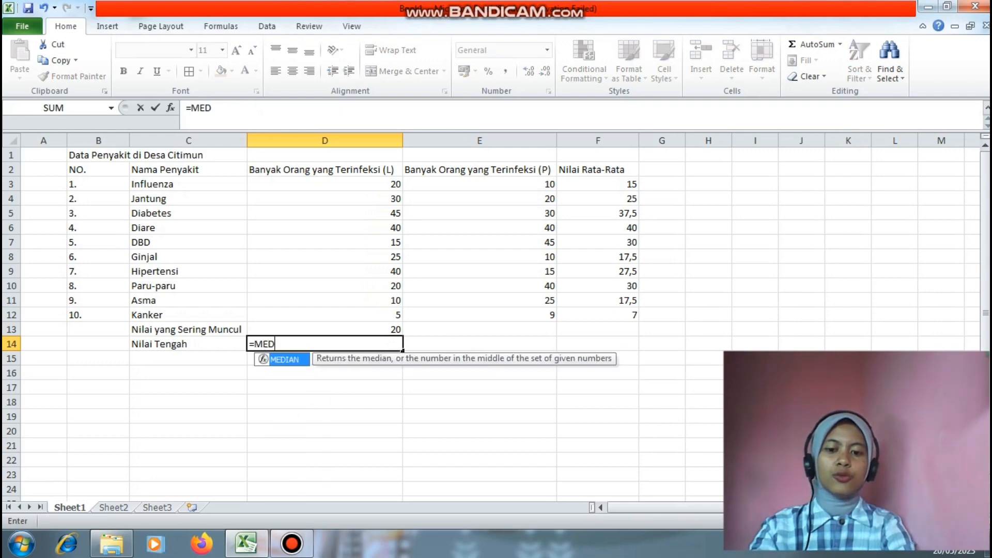
{"action": "type", "text": "IAN9"}
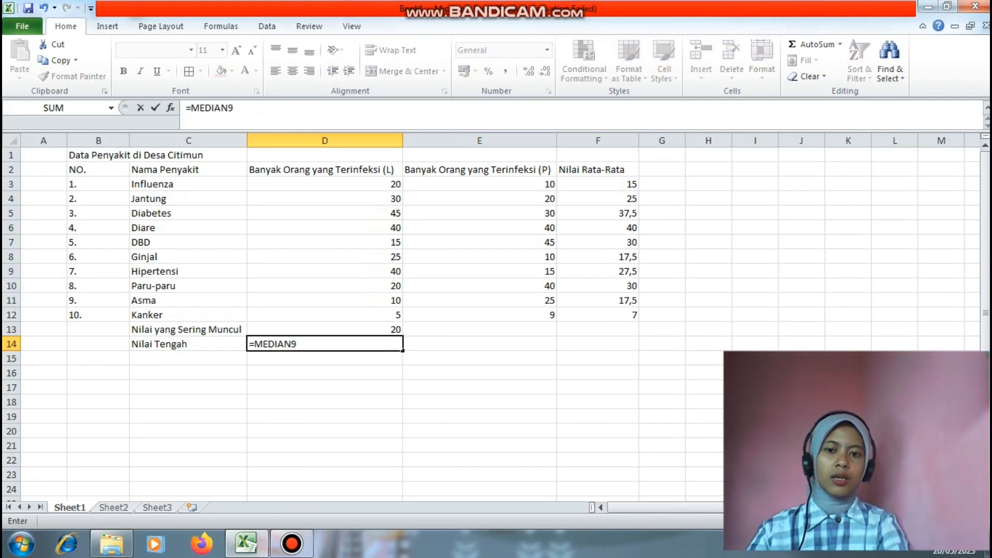
{"action": "key", "text": "BackSpace"}
{"action": "type", "text": "("}
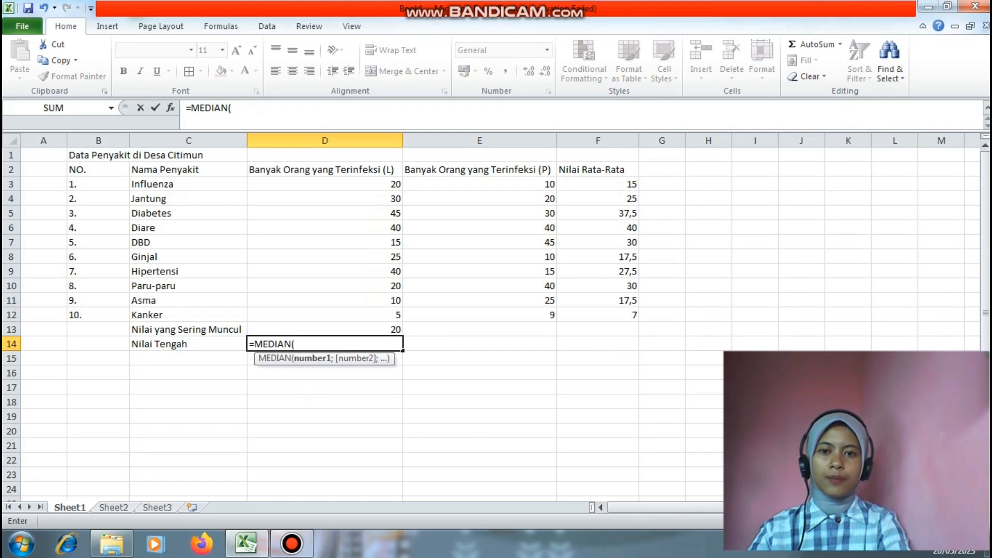
{"action": "left_click_drag", "start_coordinate": [396, 184], "coordinate": [395, 317]}
{"action": "type", "text": ")"}
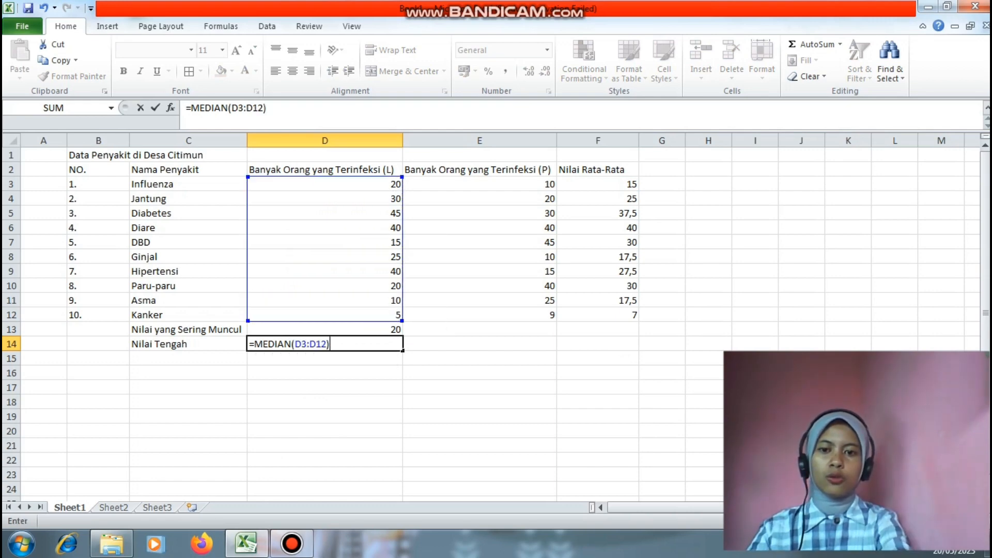
{"action": "key", "text": "Return"}
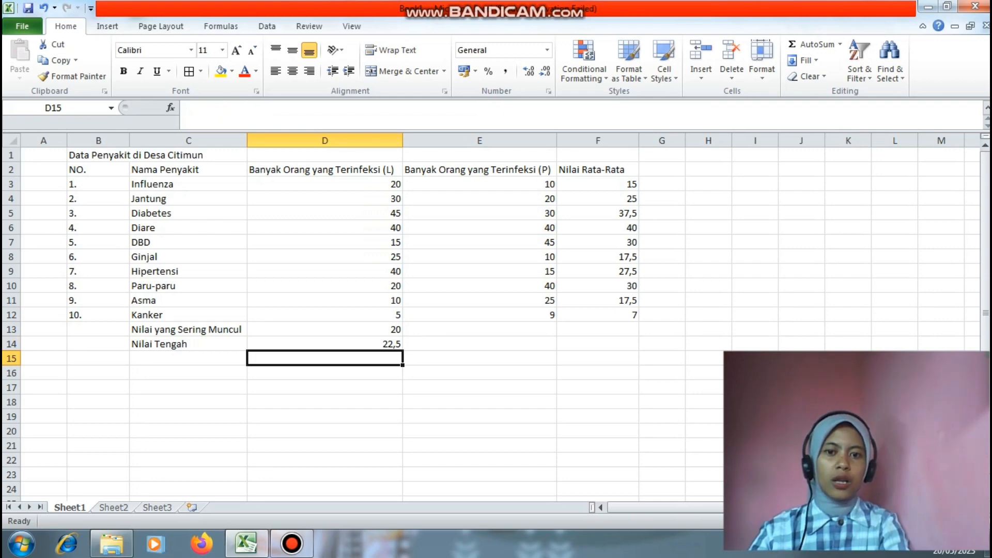
Calculate the most frequent female infection count in cell E13 with the formula =MODE(E3:E12)
{"action": "left_click", "coordinate": [480, 329]}
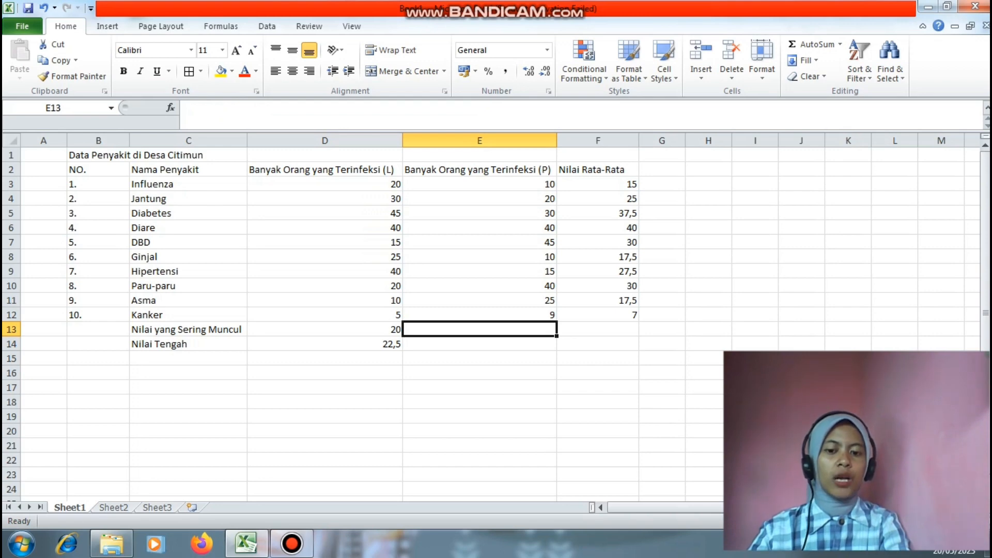
{"action": "type", "text": "=MODE("}
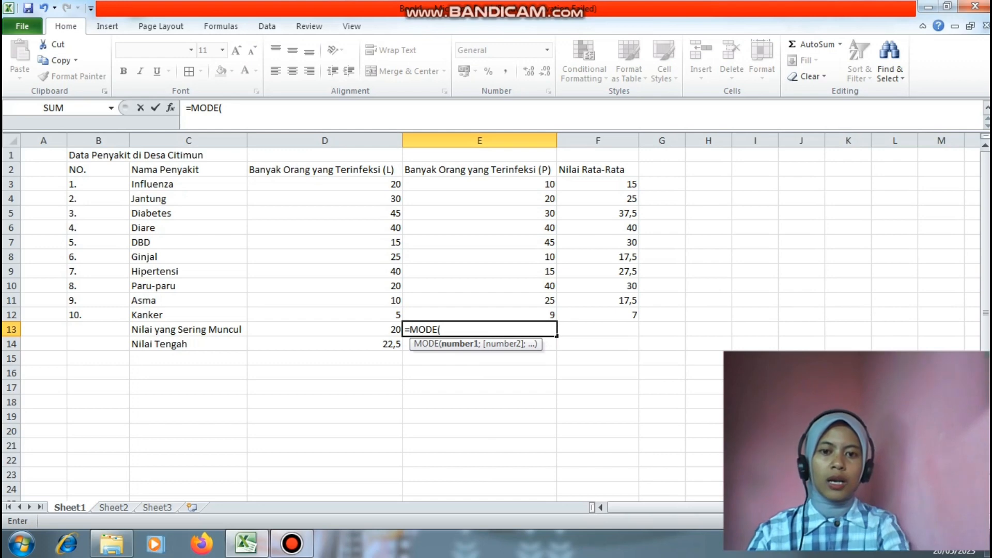
{"action": "left_click_drag", "start_coordinate": [548, 184], "coordinate": [548, 314]}
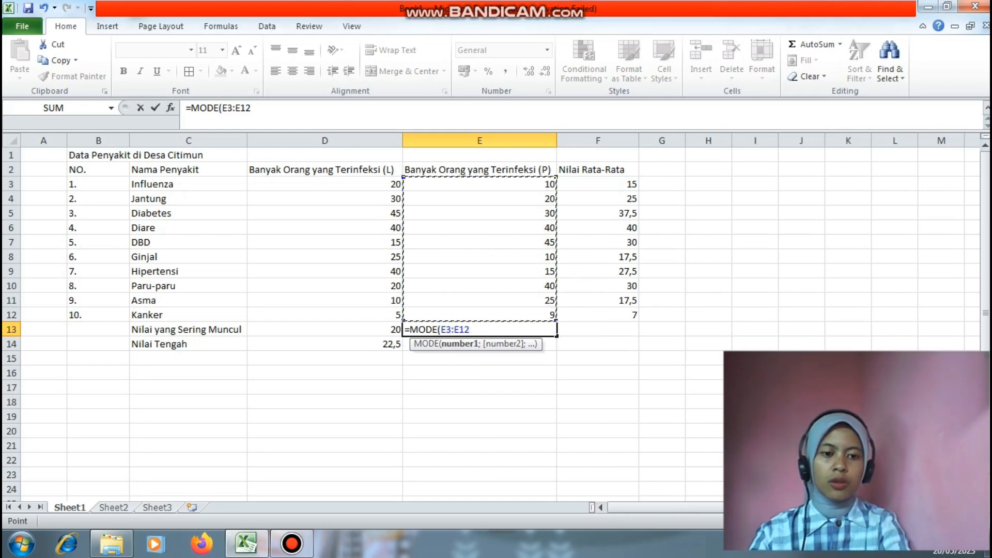
{"action": "type", "text": ")"}
{"action": "key", "text": "Return"}
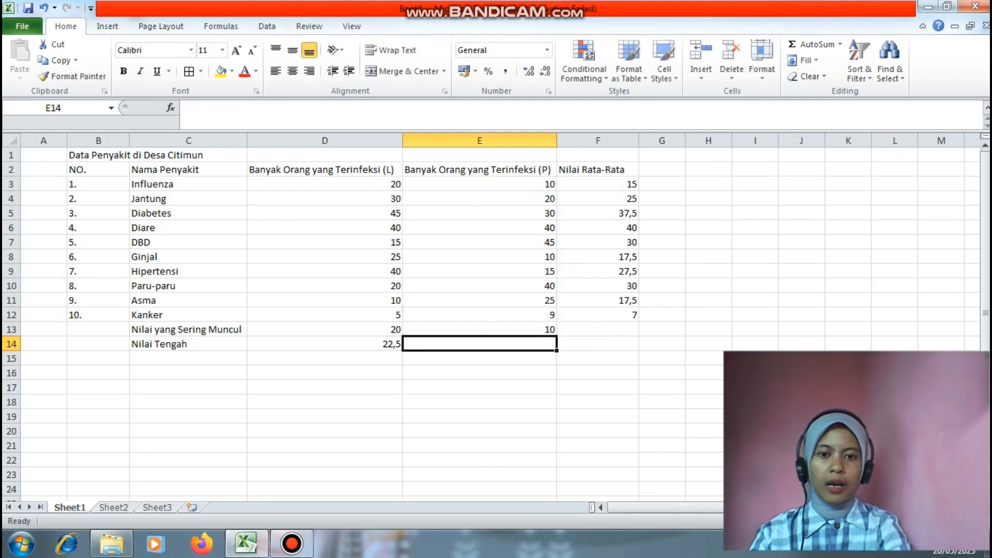
Calculate the median of the female infection counts in cell E14 with the formula =MEDIAN(E3:E12)
{"action": "type", "text": "="}
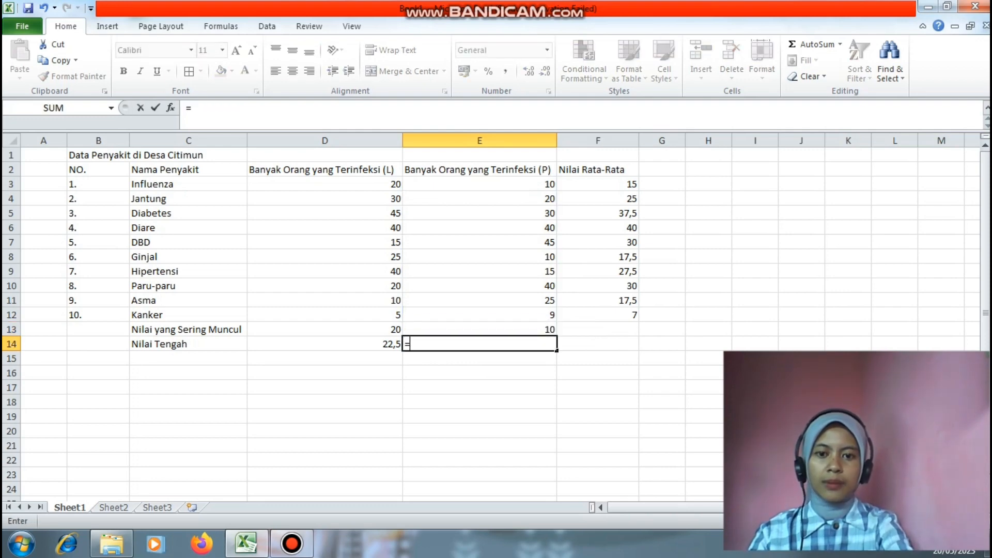
{"action": "type", "text": "MEDIAN"}
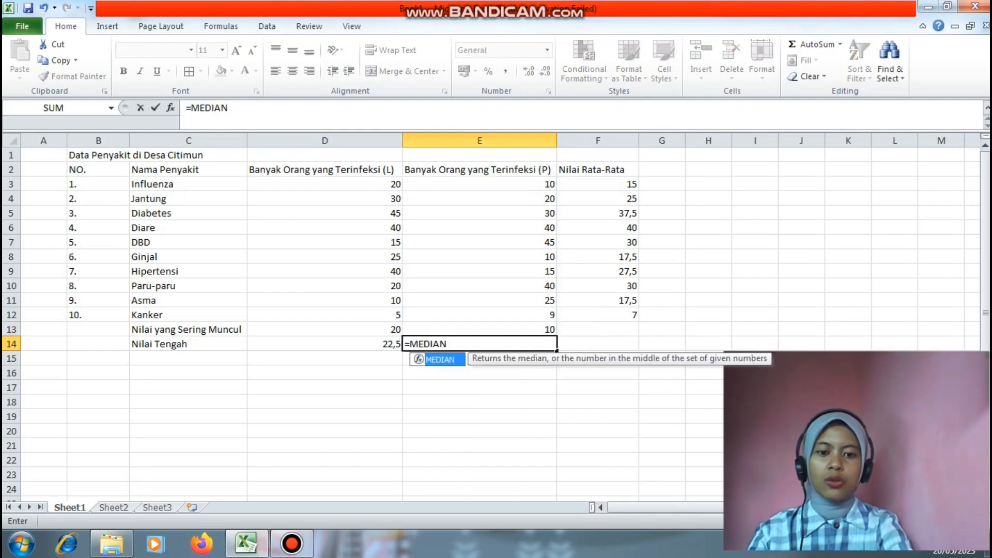
{"action": "type", "text": "("}
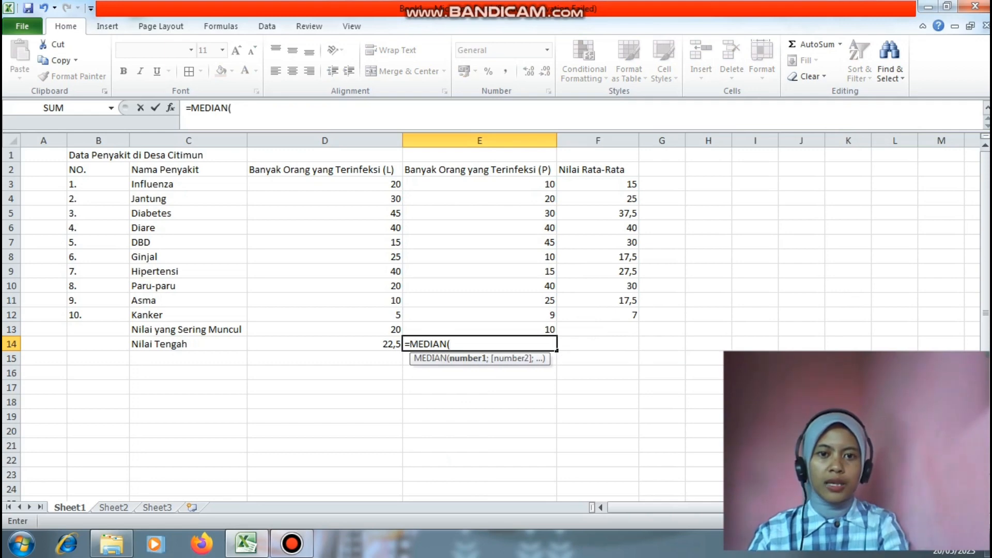
{"action": "left_click_drag", "start_coordinate": [551, 184], "coordinate": [550, 316]}
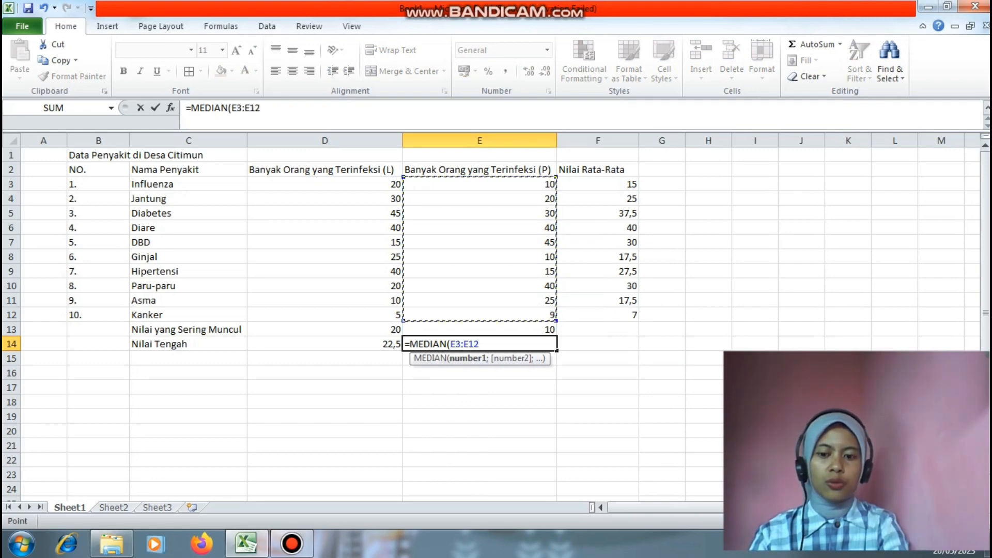
{"action": "type", "text": ")"}
{"action": "key", "text": "Return"}
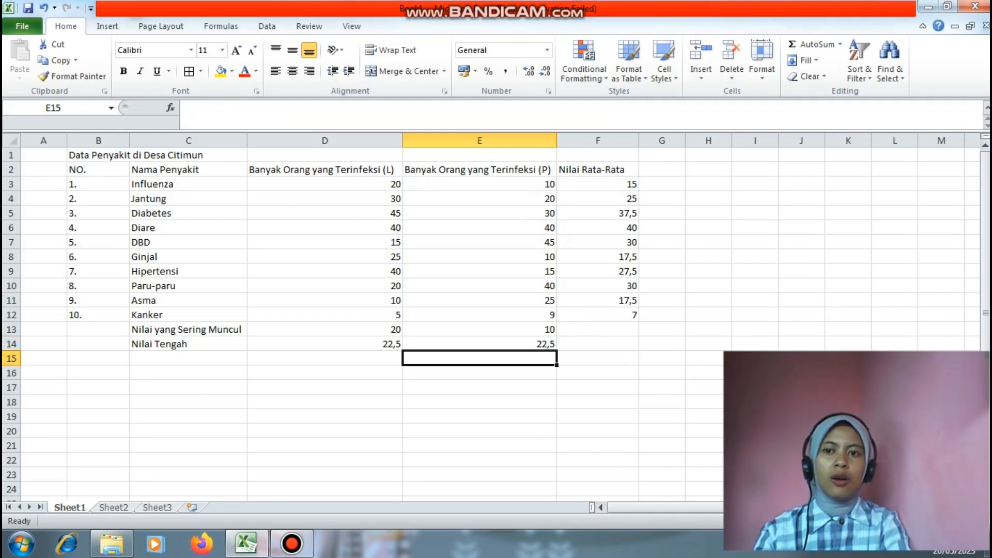
Apply All Borders to the whole table in cells B2 to F14
{"action": "left_click", "coordinate": [98, 170]}
{"action": "left_click_drag", "start_coordinate": [99, 169], "coordinate": [598, 343]}
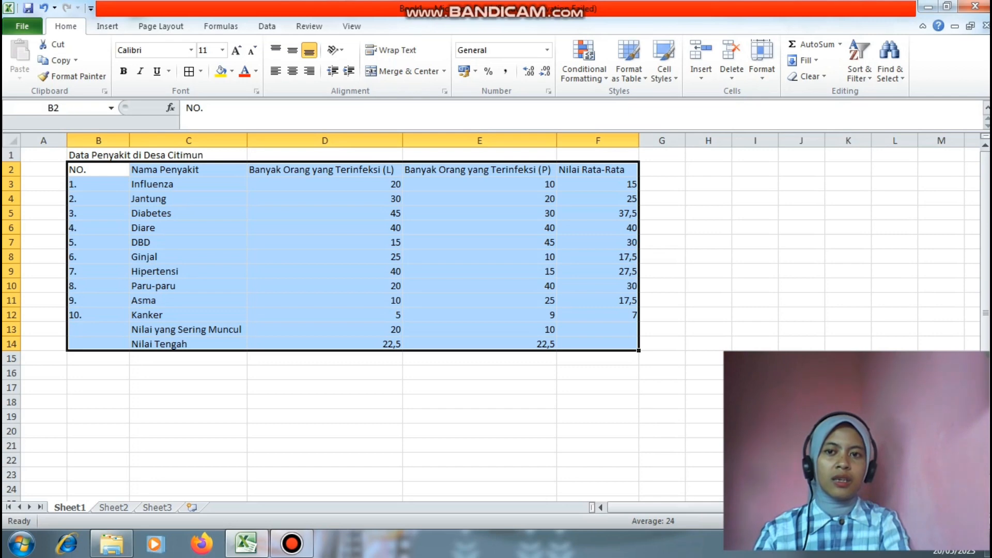
{"action": "left_click", "coordinate": [200, 71]}
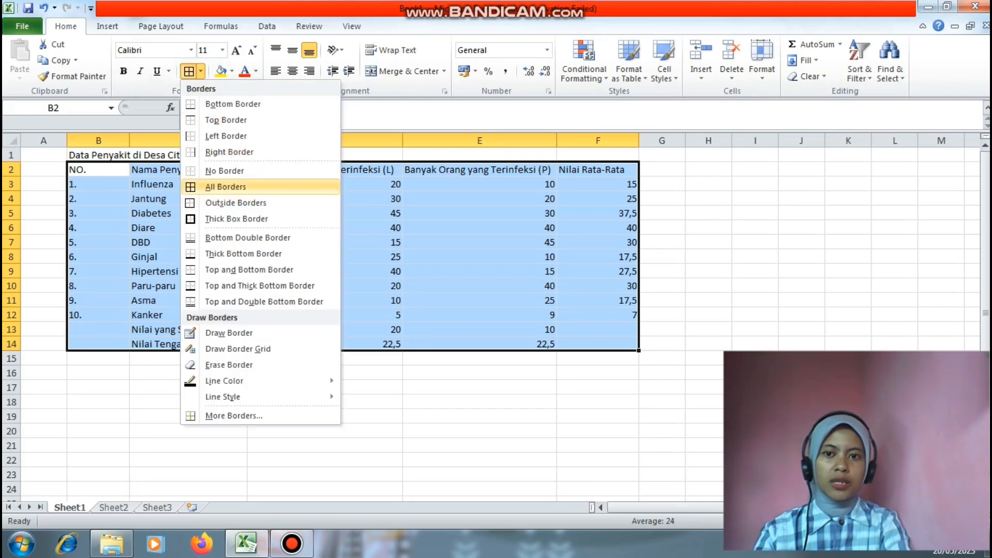
{"action": "left_click", "coordinate": [226, 187]}
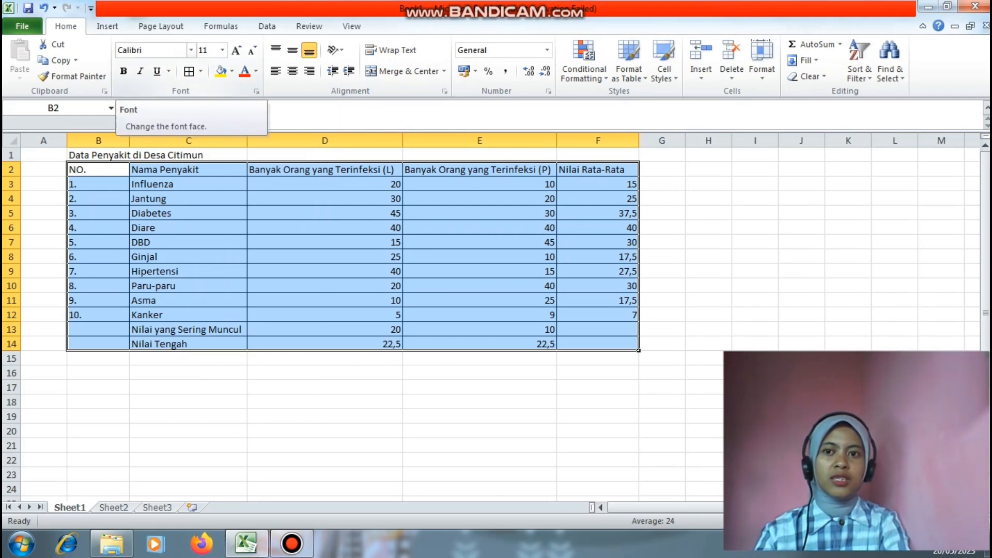
Change the font of the table in cells B2 to F14 to Times New Roman
{"action": "left_click", "coordinate": [150, 50]}
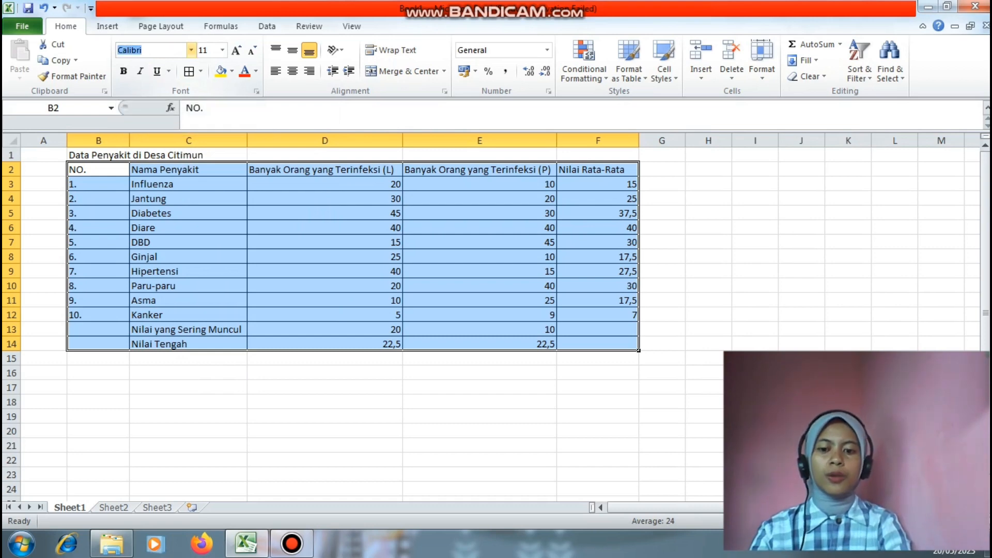
{"action": "type", "text": "Time"}
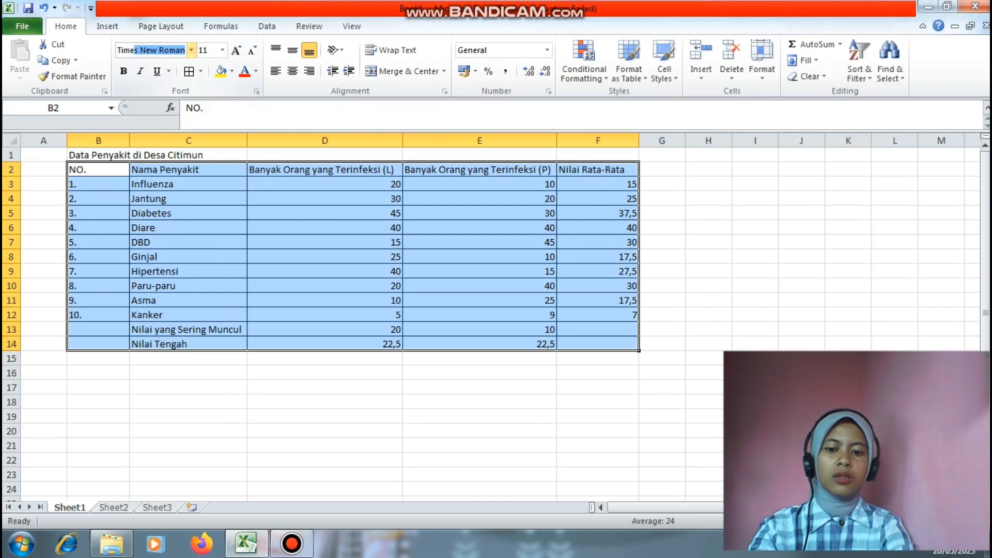
{"action": "type", "text": "s New "}
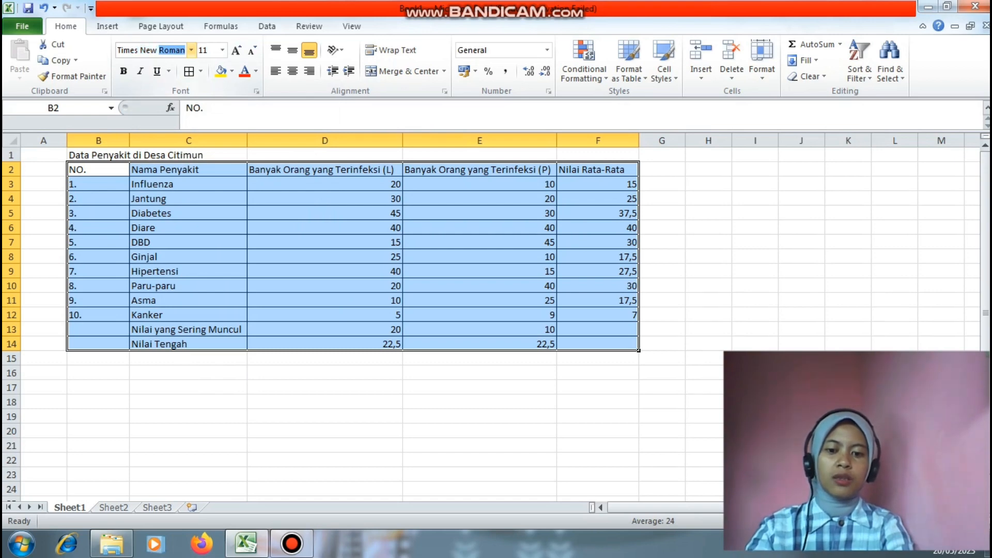
{"action": "type", "text": "Roman"}
{"action": "key", "text": "Return"}
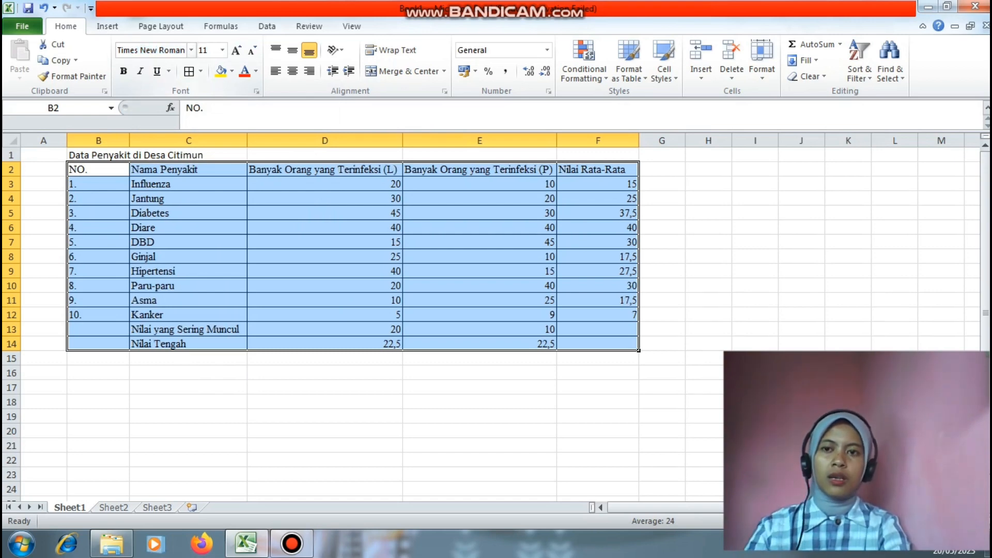
Set the font size of the table in cells B2 to F14 to 12 and center its contents horizontally
{"action": "left_click", "coordinate": [223, 50]}
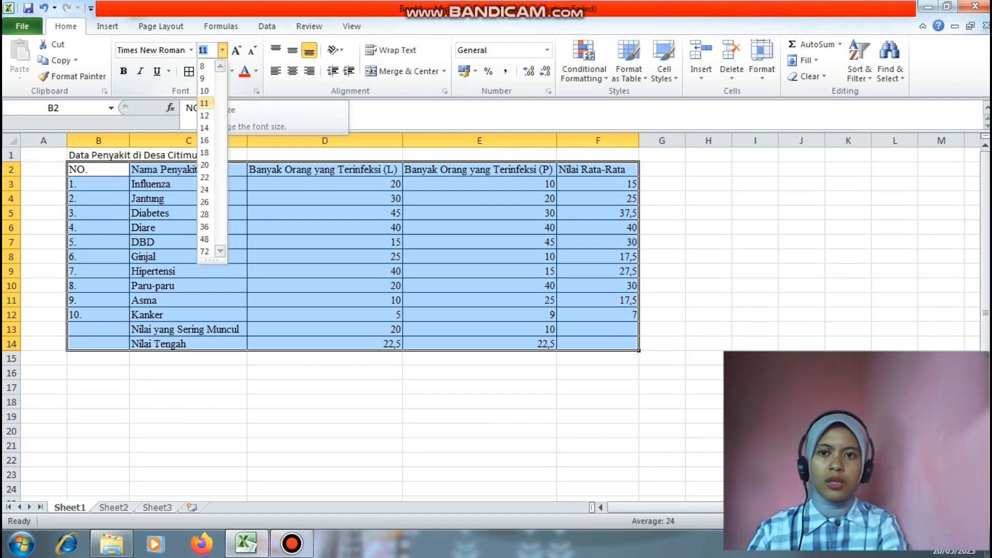
{"action": "left_click", "coordinate": [205, 115]}
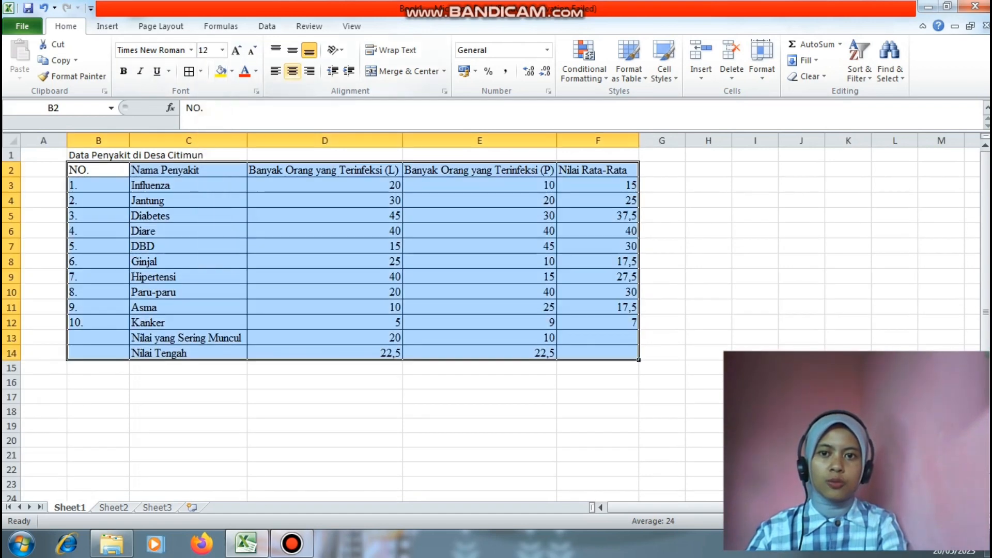
{"action": "left_click", "coordinate": [292, 71]}
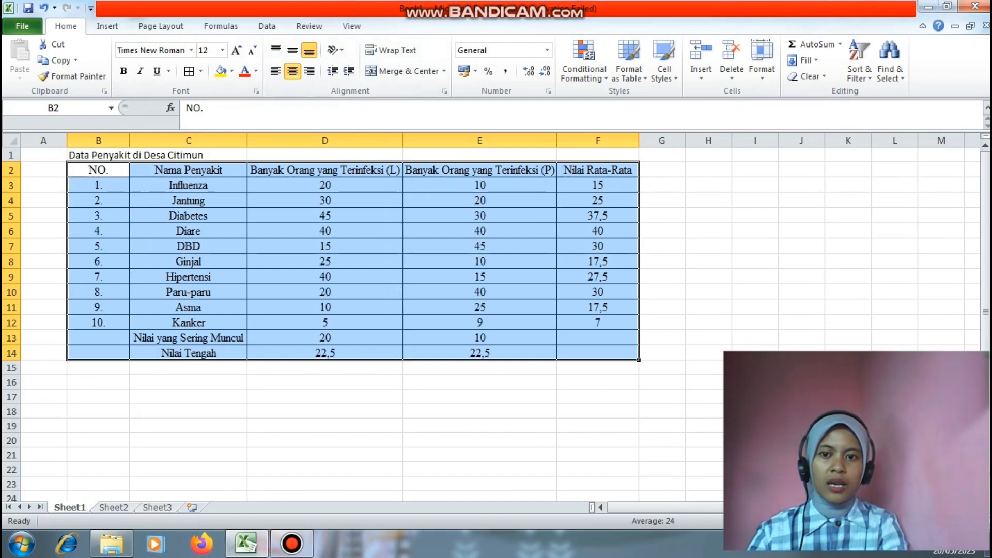
Left-align the disease names and summary labels in cells C3 to C14
{"action": "left_click", "coordinate": [188, 353]}
{"action": "left_click_drag", "start_coordinate": [188, 353], "coordinate": [189, 185]}
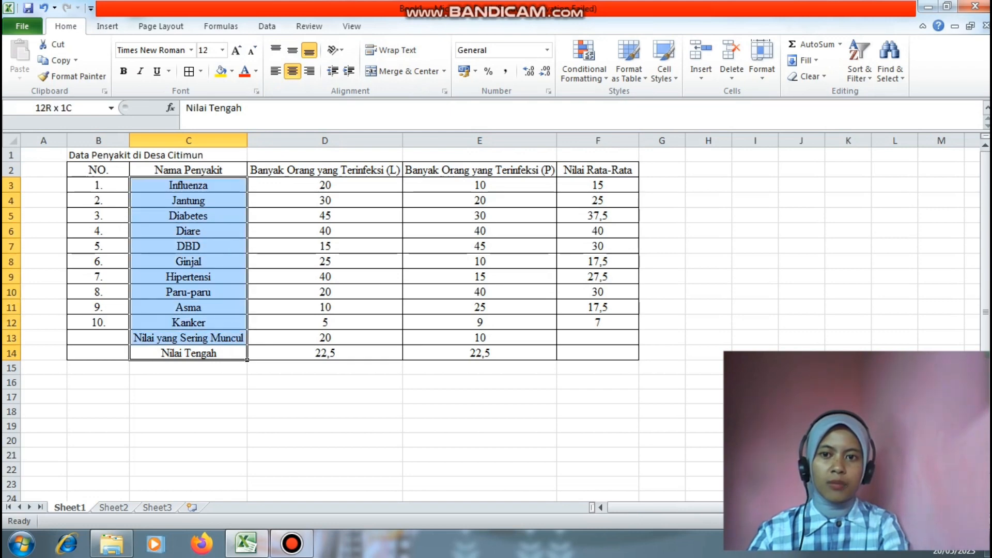
{"action": "left_click", "coordinate": [276, 71]}
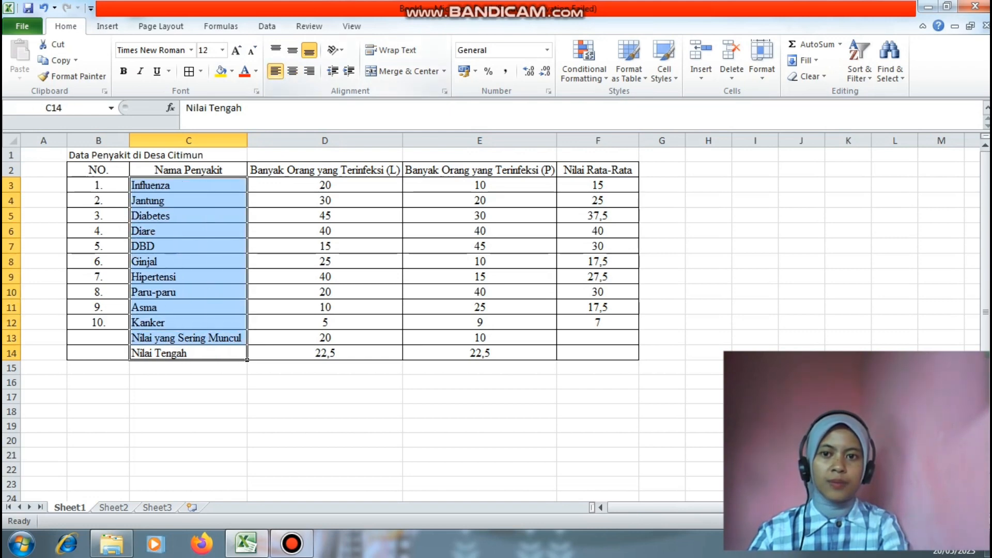
{"action": "left_click", "coordinate": [189, 412]}
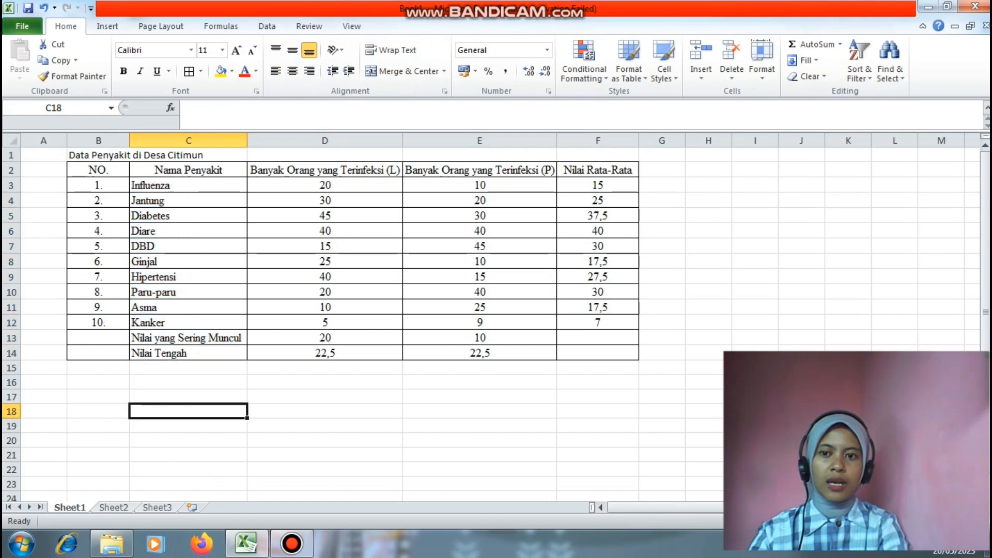
Fill the table's header row in cells B2 to F2 with the standard yellow color
{"action": "left_click_drag", "start_coordinate": [98, 171], "coordinate": [639, 177]}
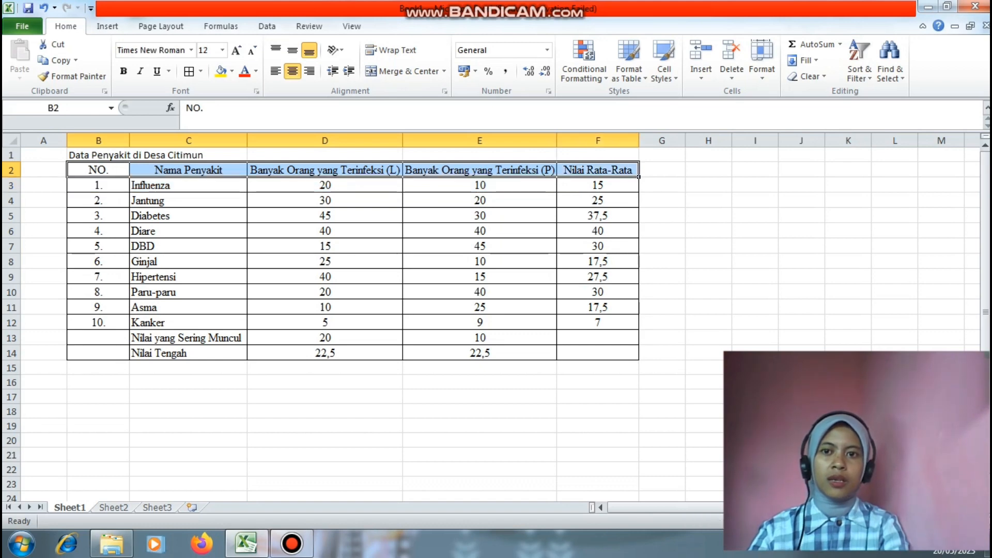
{"action": "left_click", "coordinate": [232, 70]}
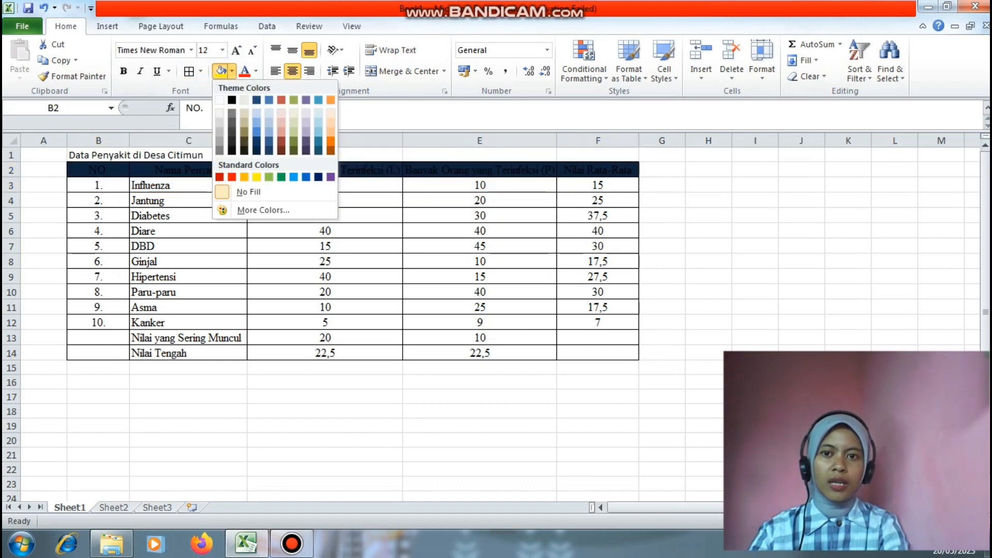
{"action": "left_click", "coordinate": [256, 177]}
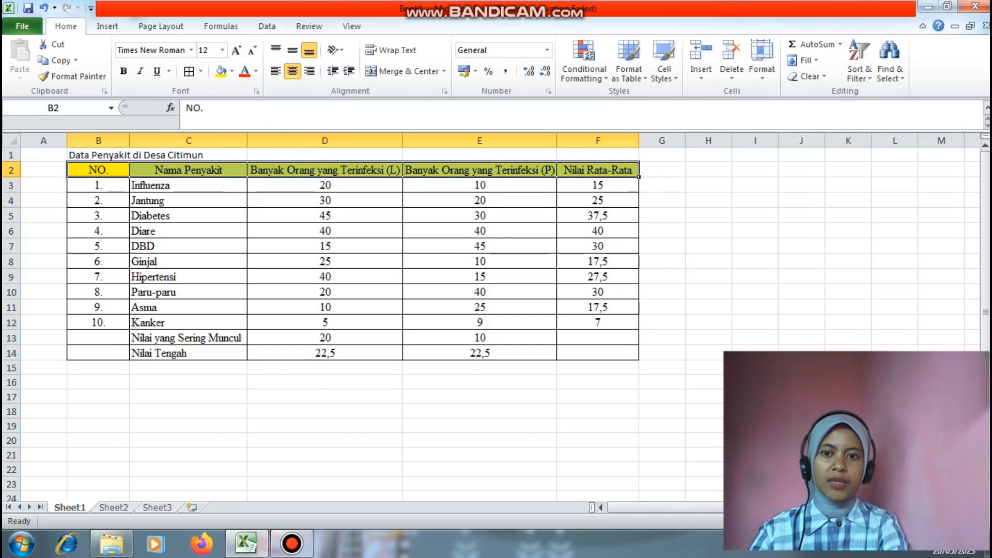
{"action": "left_click", "coordinate": [188, 382]}
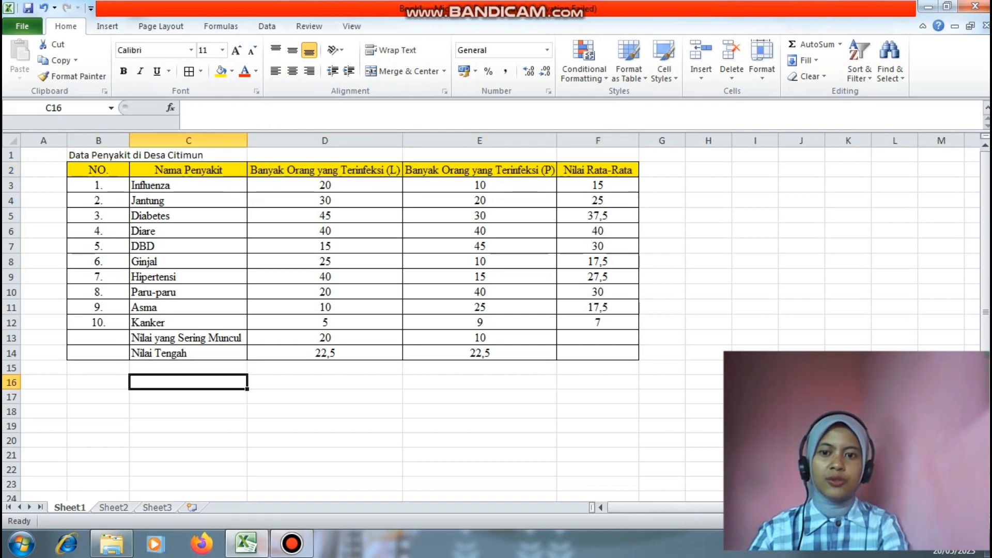